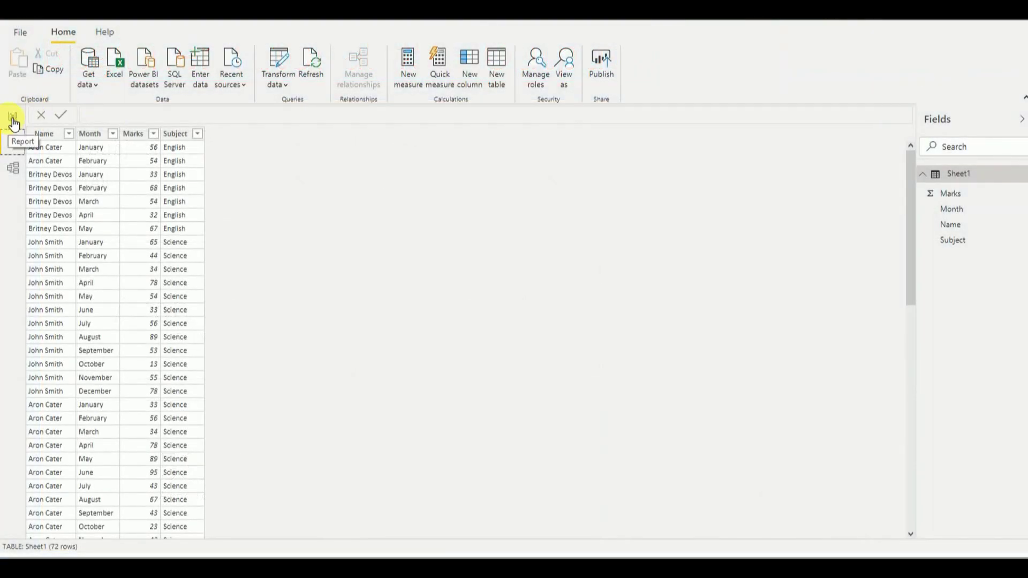
Add the Subject field to the blank Page 2 report canvas as a slicer near the page's upper-left corner
left_click(13, 119)
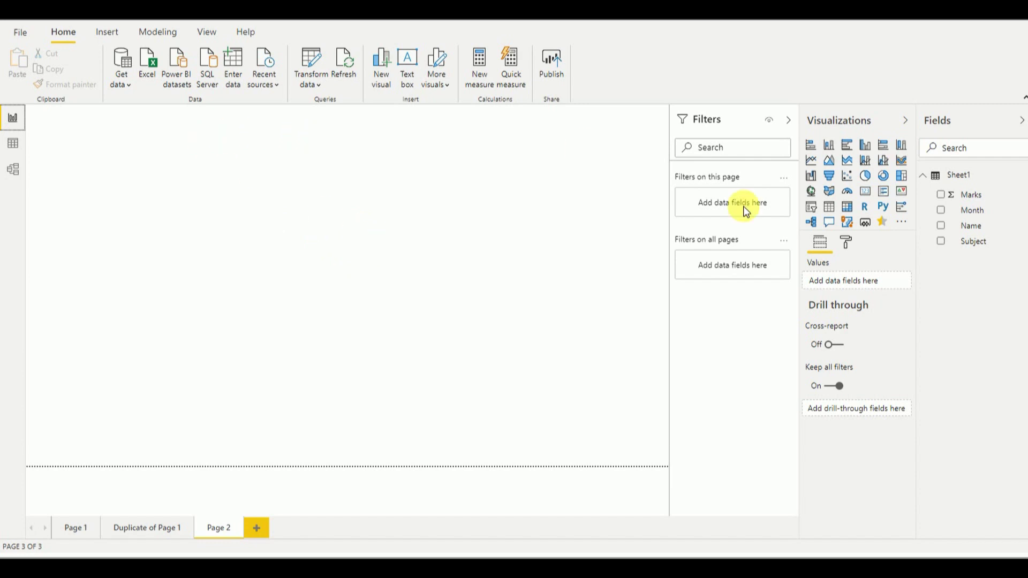
left_click_drag(974, 241, 149, 155)
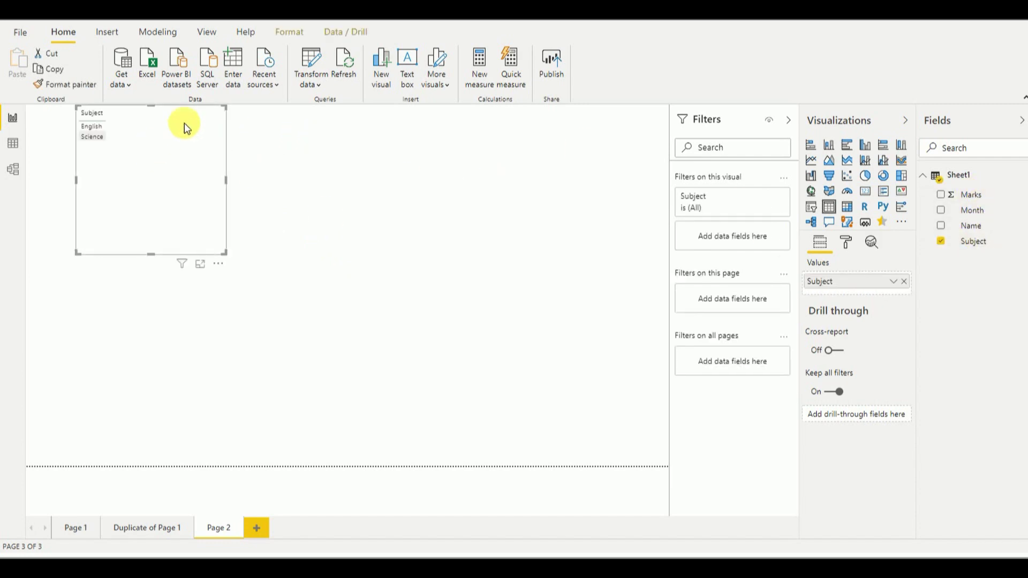
left_click_drag(153, 111, 151, 151)
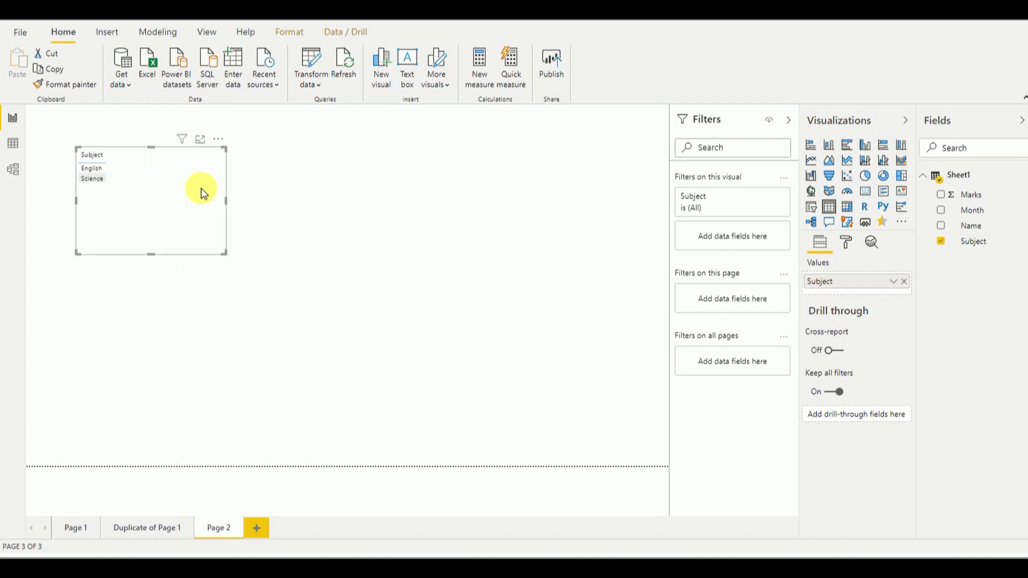
left_click(813, 209)
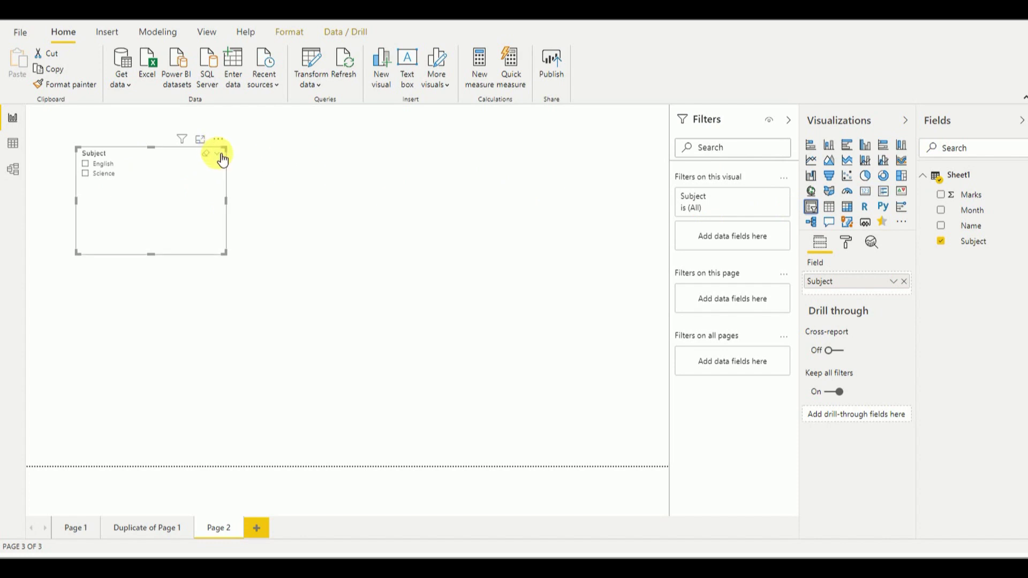
Switch the Subject slicer to a dropdown and reduce its height to fit the single selection row
left_click(223, 159)
left_click(232, 177)
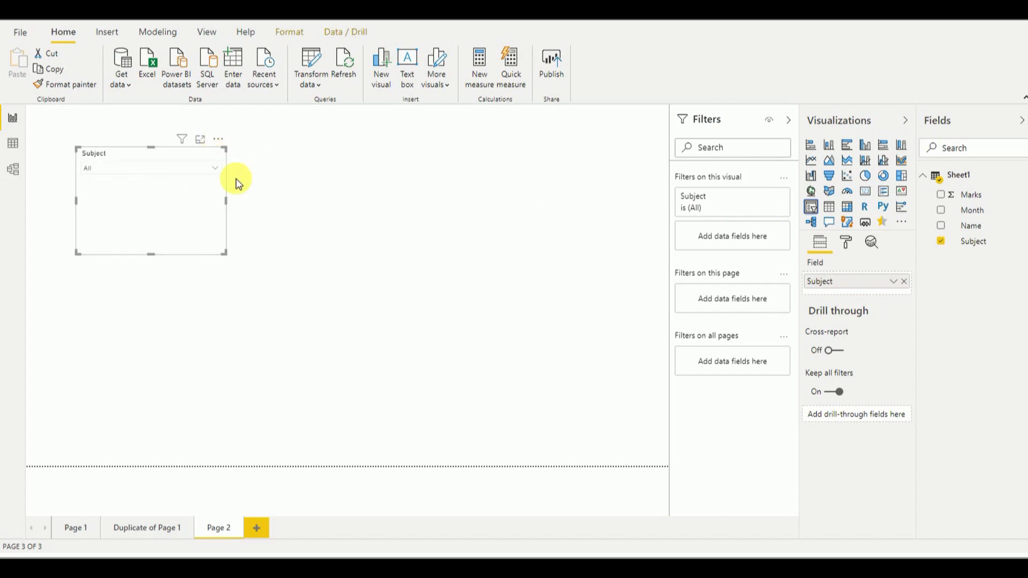
left_click_drag(152, 256, 152, 199)
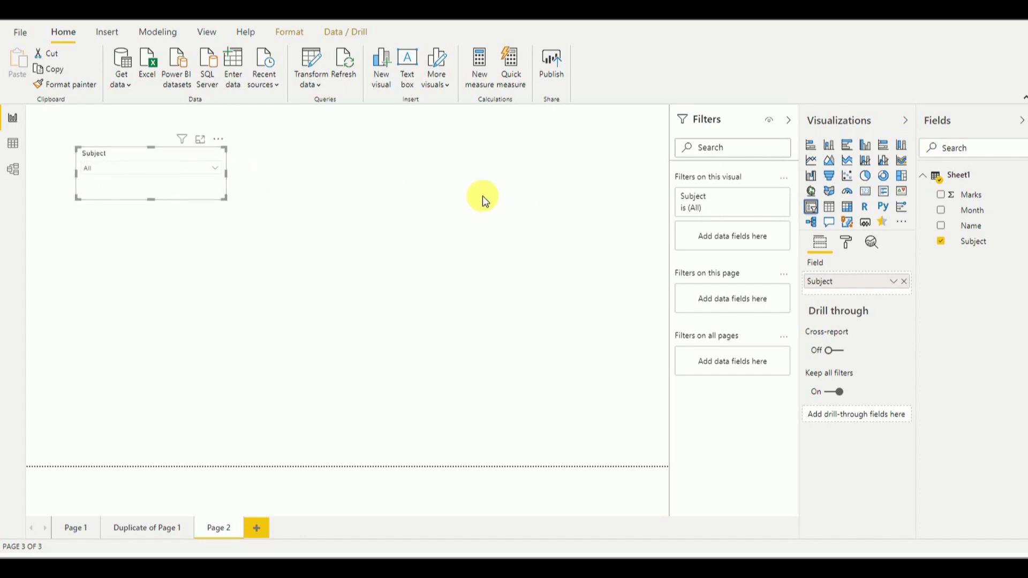
Set the Subject slicer's header text size to 23 pt
left_click(850, 244)
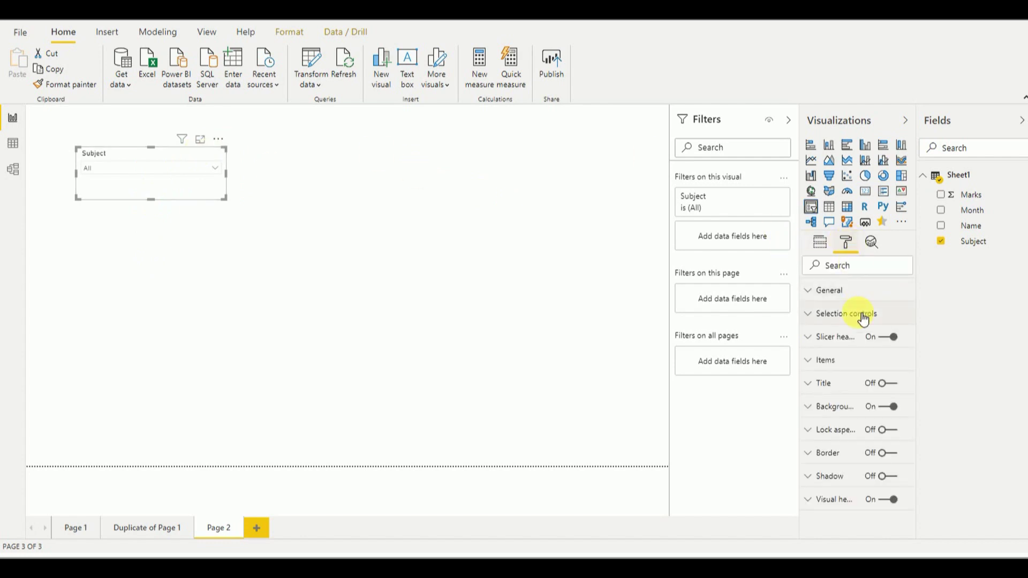
left_click(832, 336)
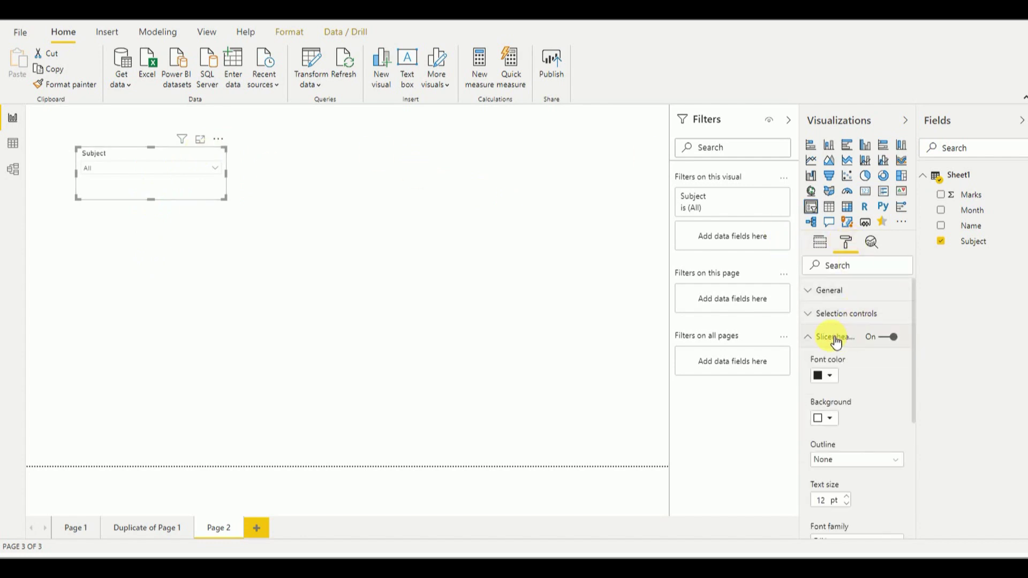
left_click_drag(915, 395, 914, 441)
left_click(848, 406)
left_click(848, 406)
left_click(847, 405)
left_click(848, 406)
left_click(847, 406)
left_click(848, 406)
left_click(848, 406)
left_click(847, 406)
left_click(847, 405)
left_click(848, 405)
left_click(847, 406)
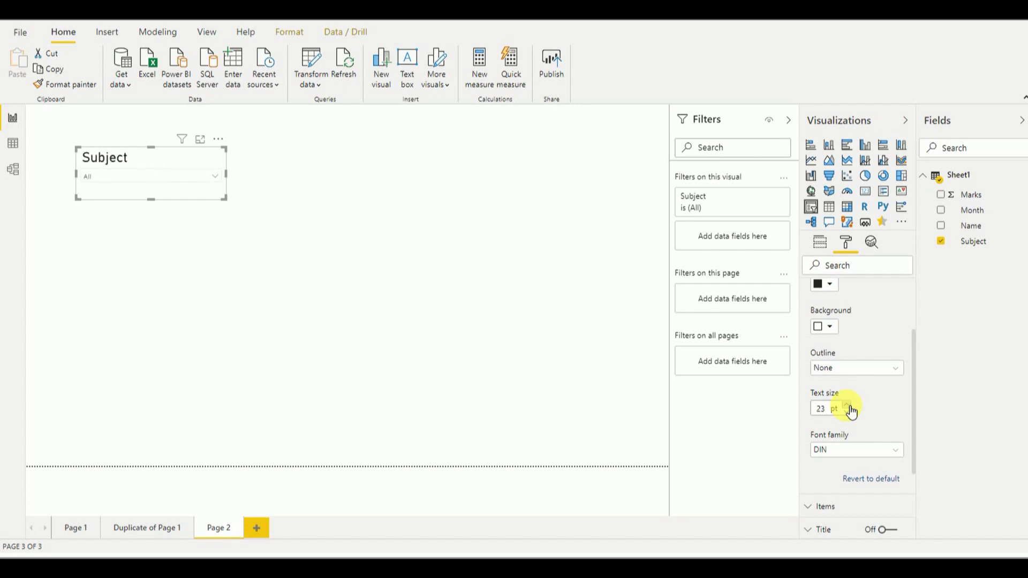
left_click_drag(914, 368, 914, 321)
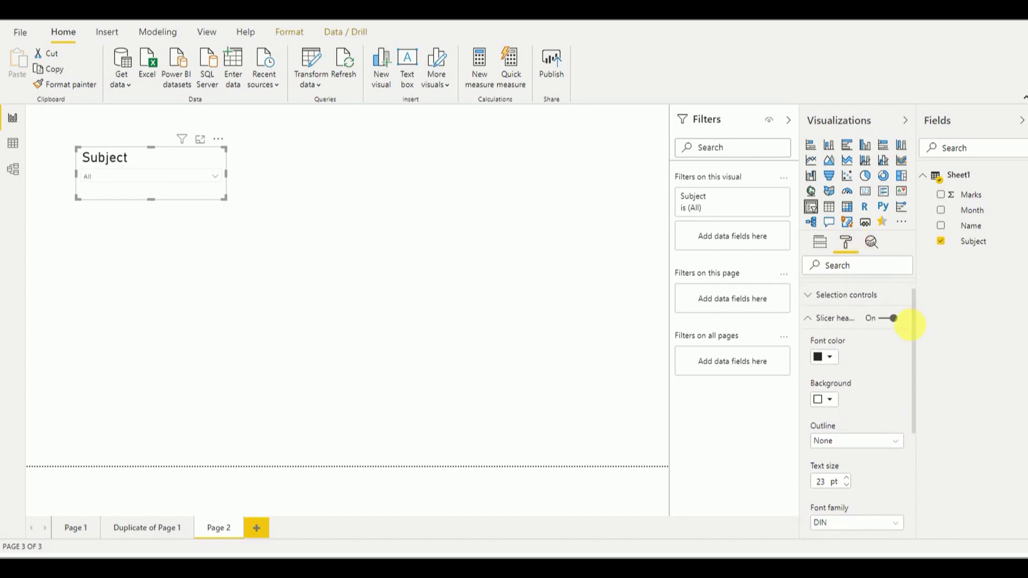
left_click(815, 320)
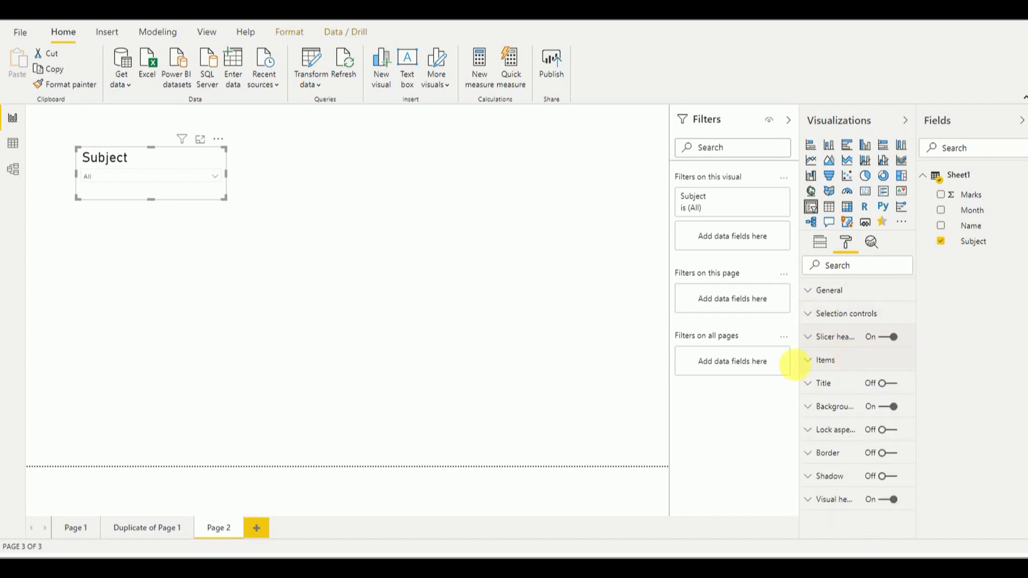
Set the text size of the Subject slicer's items to 18 pt
left_click(810, 367)
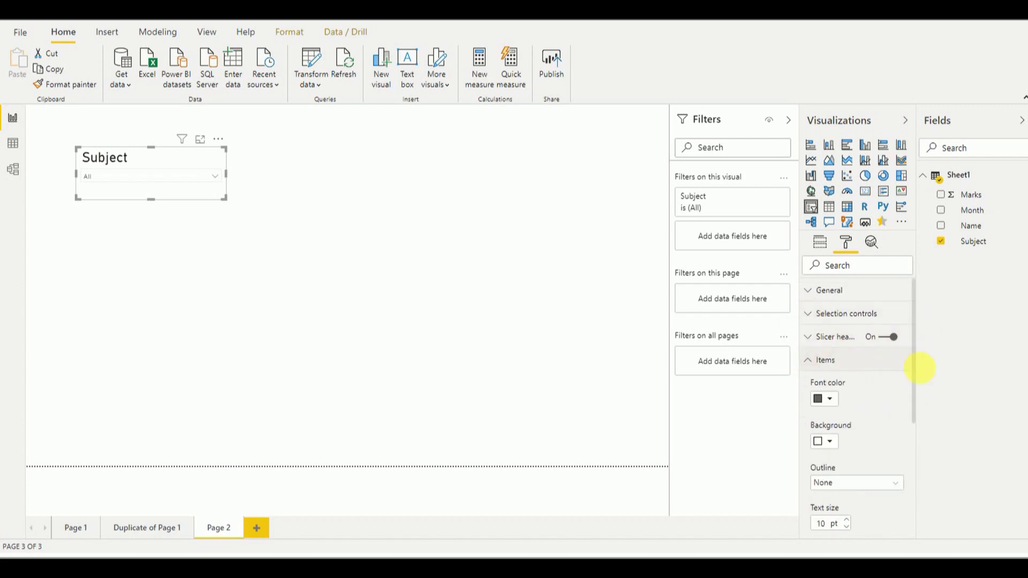
left_click_drag(914, 369, 914, 431)
left_click(847, 412)
left_click(847, 412)
left_click(847, 413)
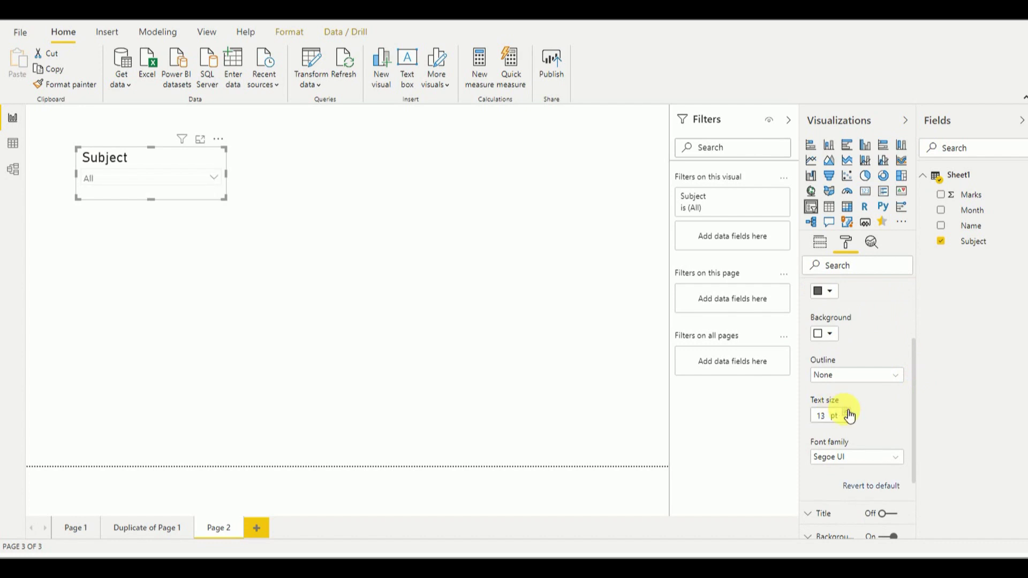
left_click(848, 412)
left_click(848, 412)
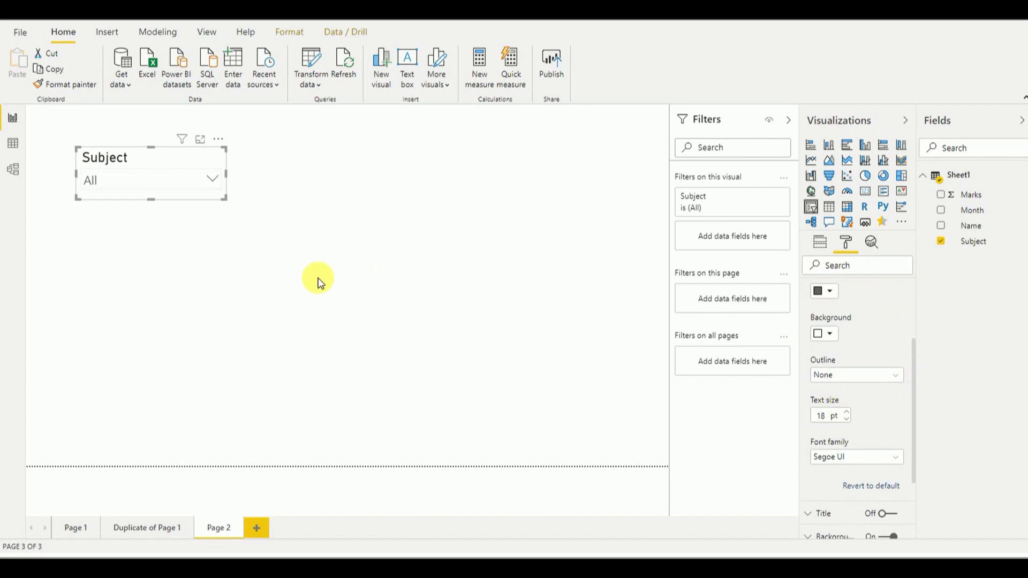
Move the Subject slicer closer to the page's upper-left corner and make it slightly wider and taller
left_click_drag(154, 162, 134, 148)
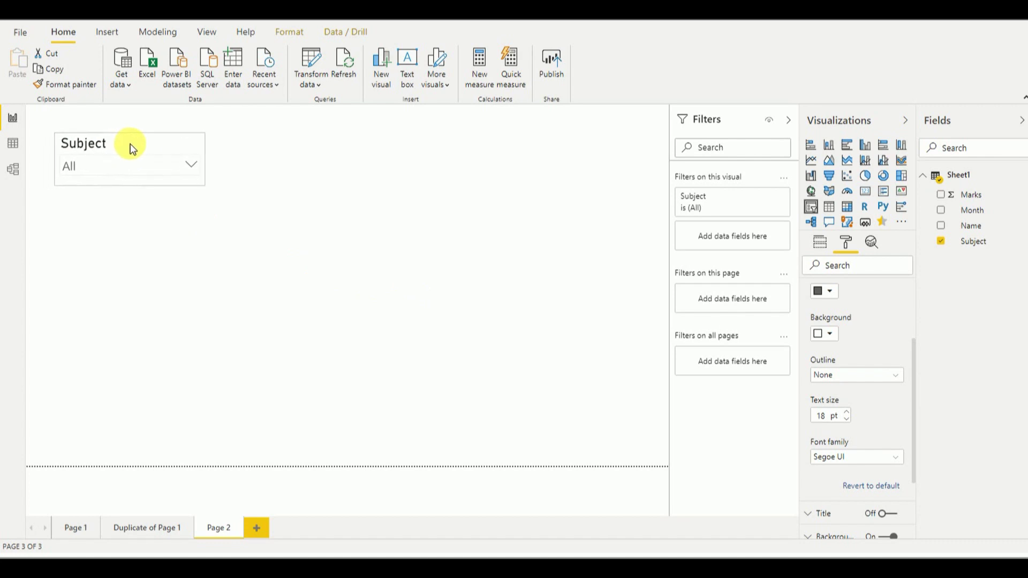
left_click_drag(205, 186, 232, 202)
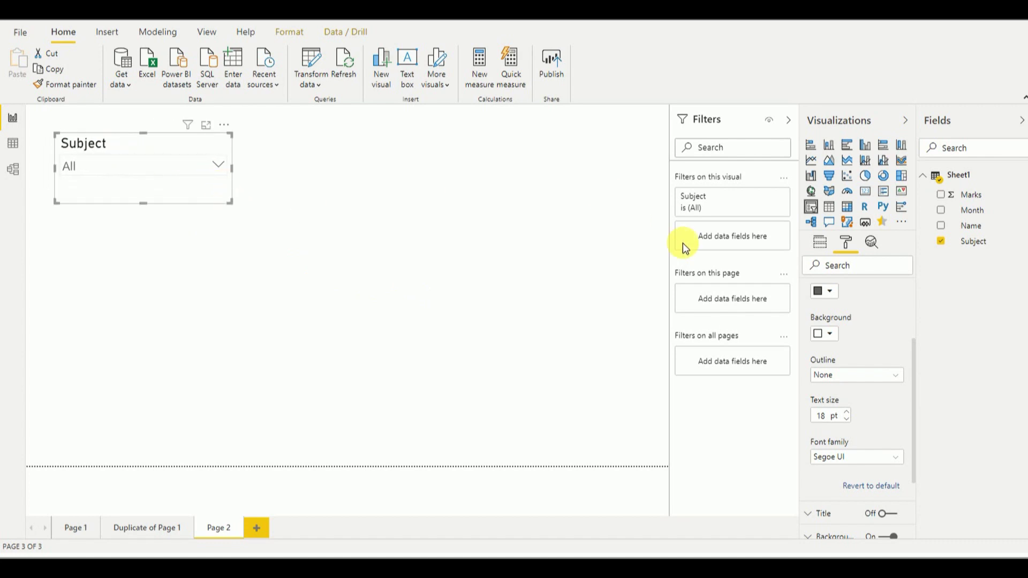
Add the Name field to the page as a separate slicer and place it to the right of the Subject slicer
left_click(972, 229)
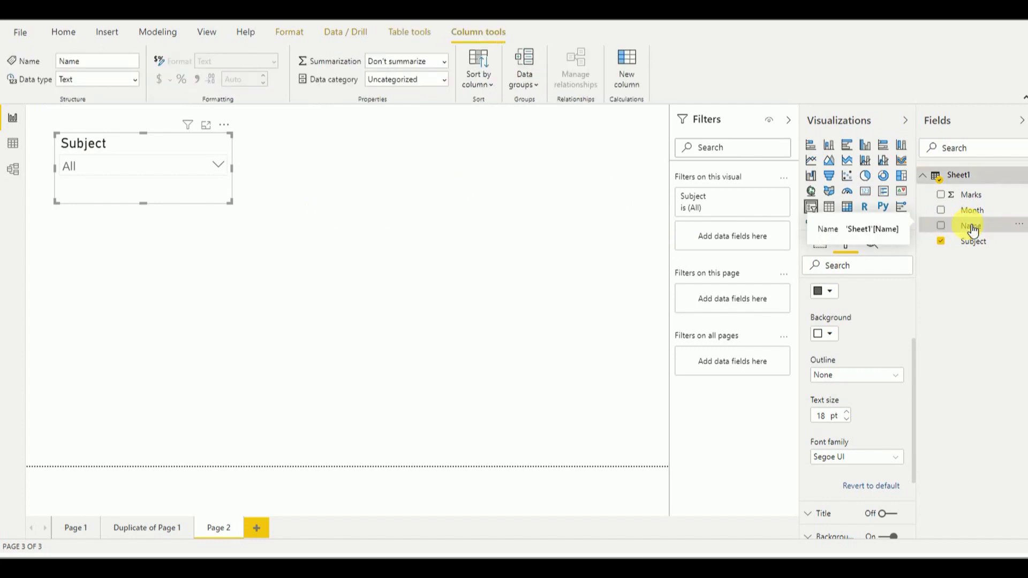
left_click(583, 227)
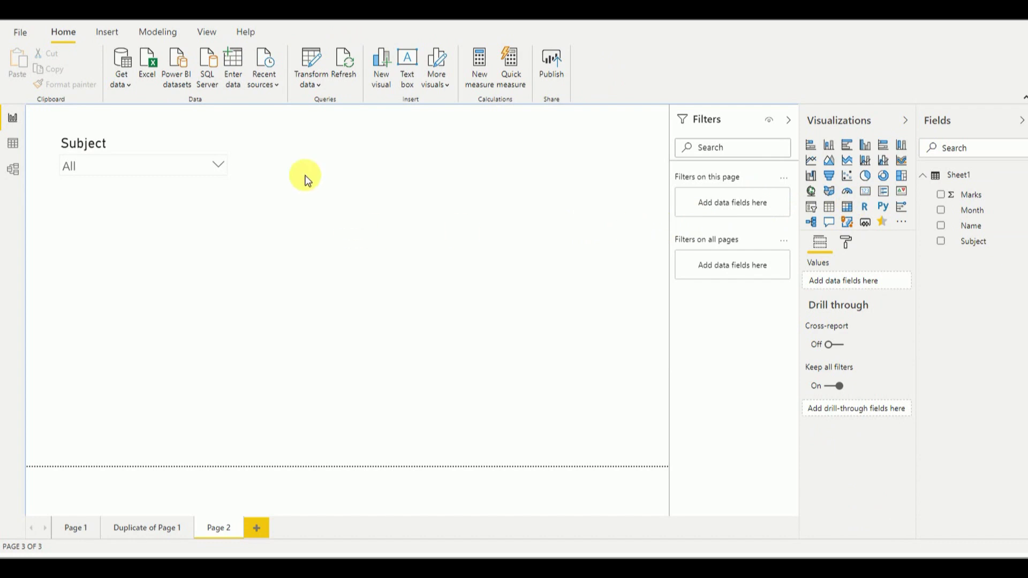
left_click(150, 146)
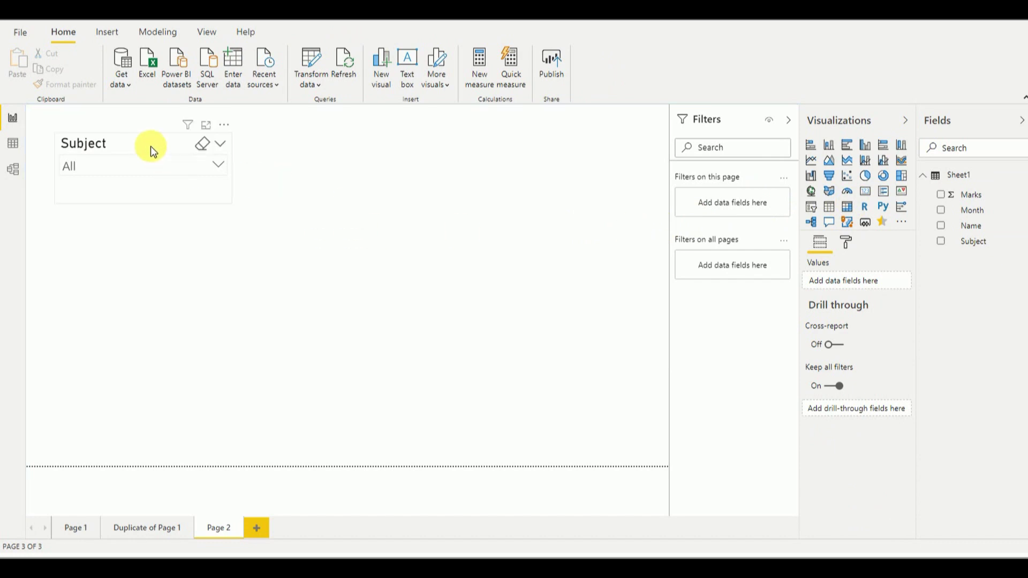
left_click(509, 225)
left_click_drag(969, 228, 467, 223)
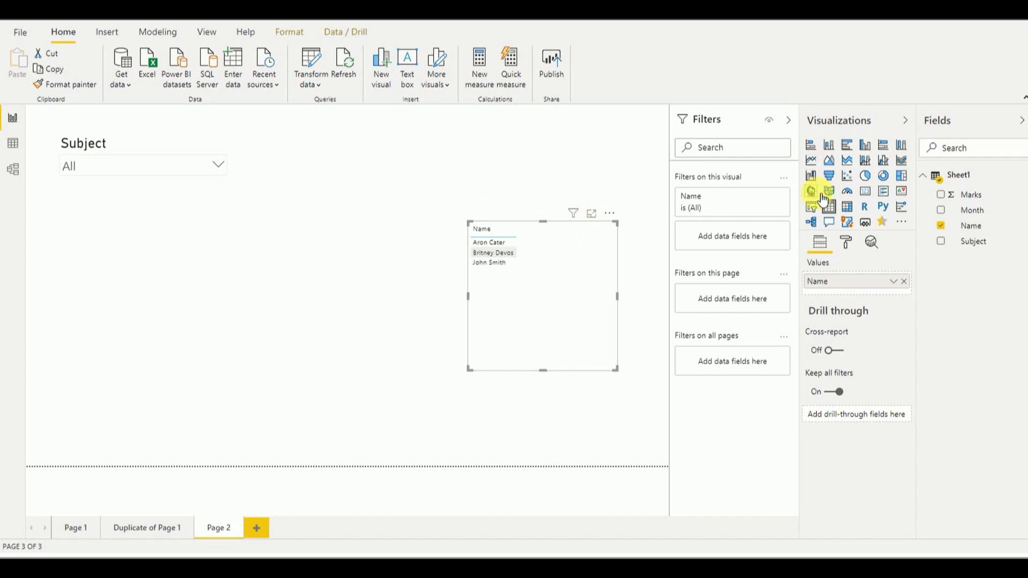
left_click(822, 209)
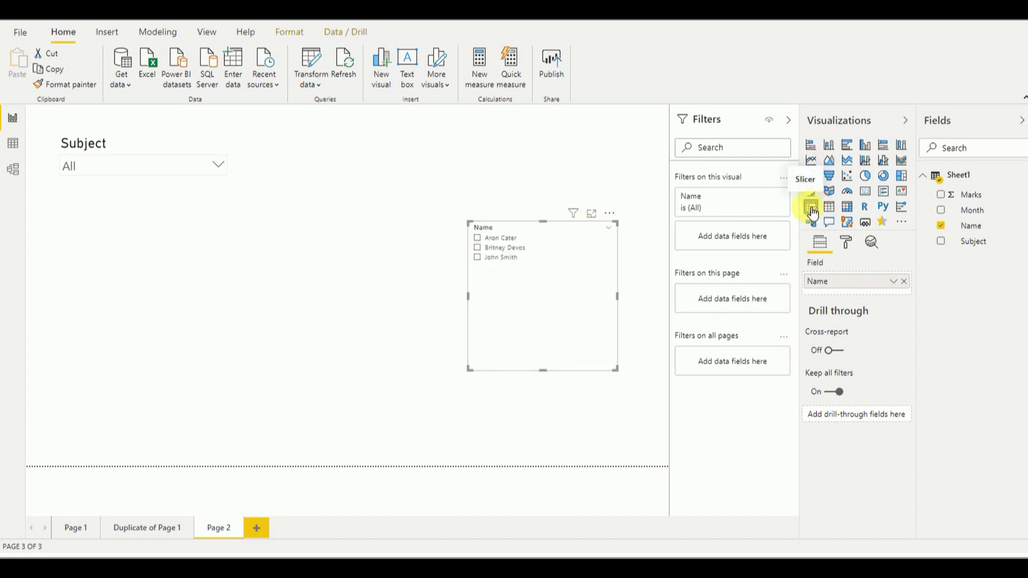
left_click_drag(576, 232, 431, 140)
Try to copy the Subject slicer's formatting to the Name slicer with Format Painter
left_click(132, 136)
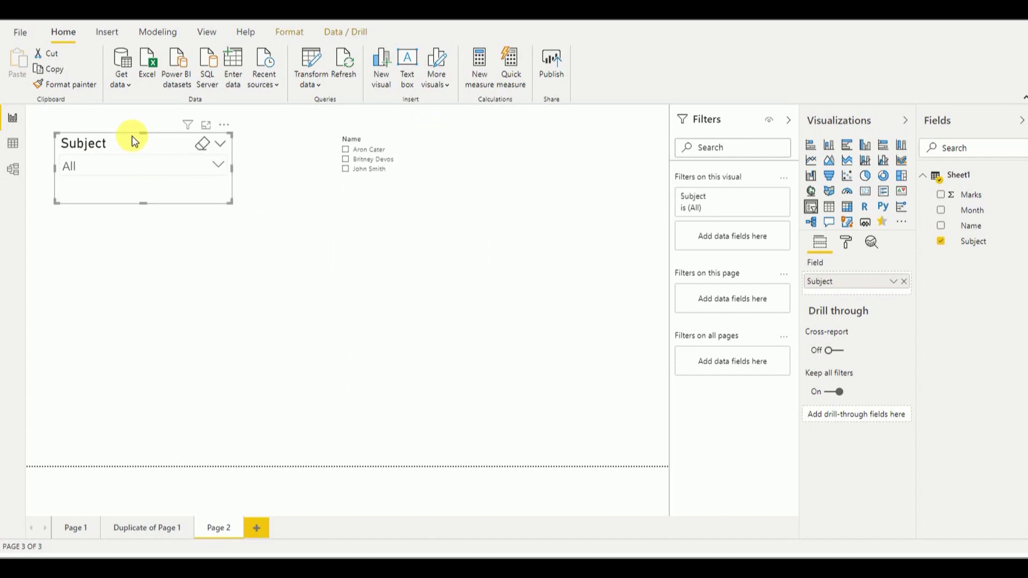
left_click(75, 85)
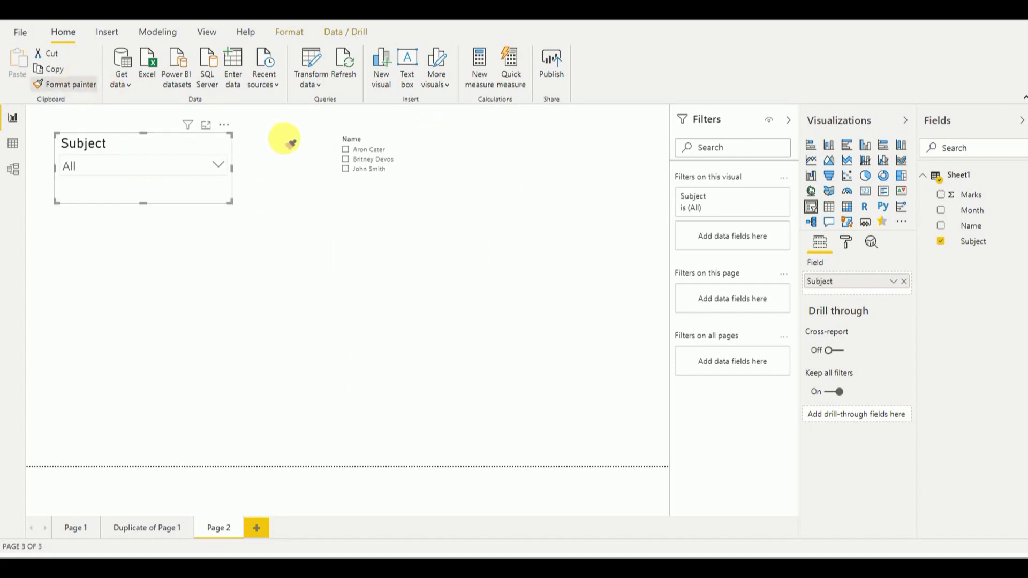
left_click(317, 155)
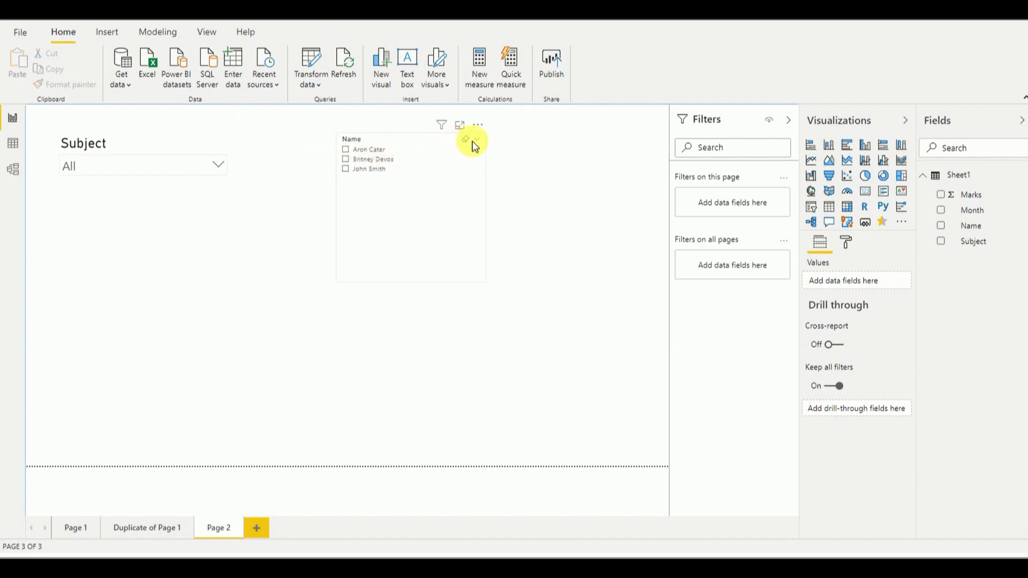
Switch the Name slicer to a dropdown and apply the Subject slicer's formatting to it with Format Painter
left_click(482, 144)
left_click(491, 166)
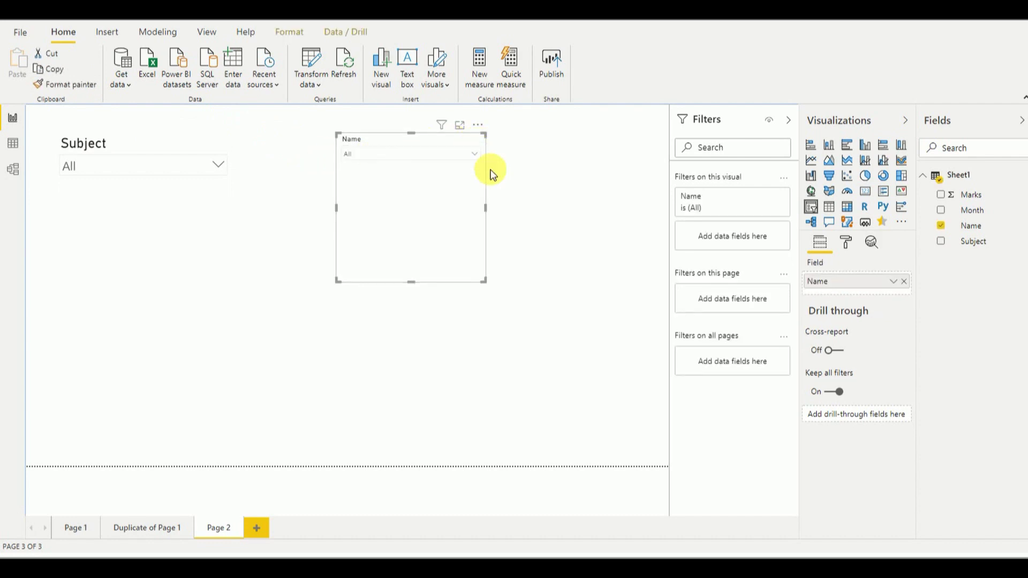
left_click(118, 137)
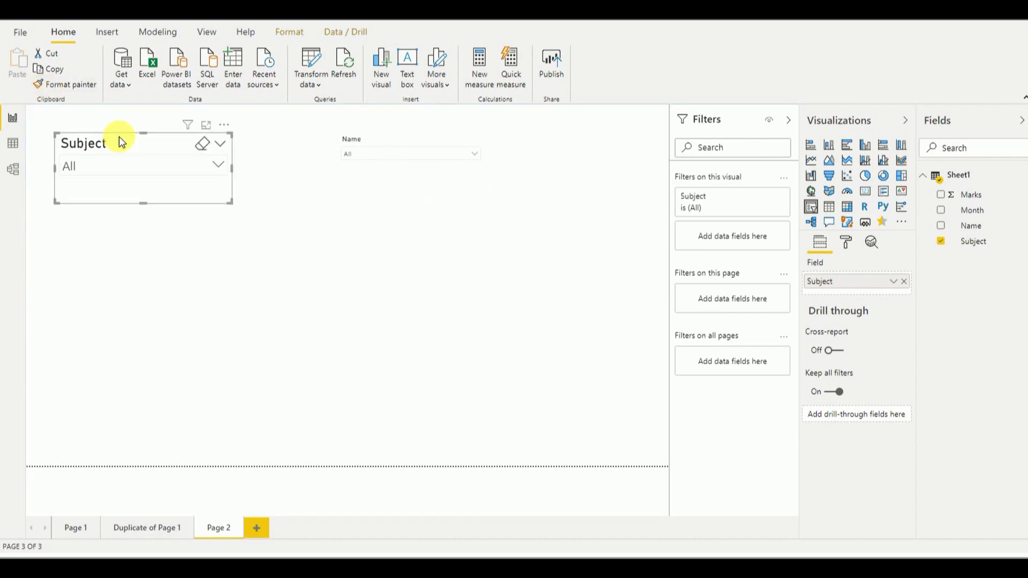
left_click(69, 85)
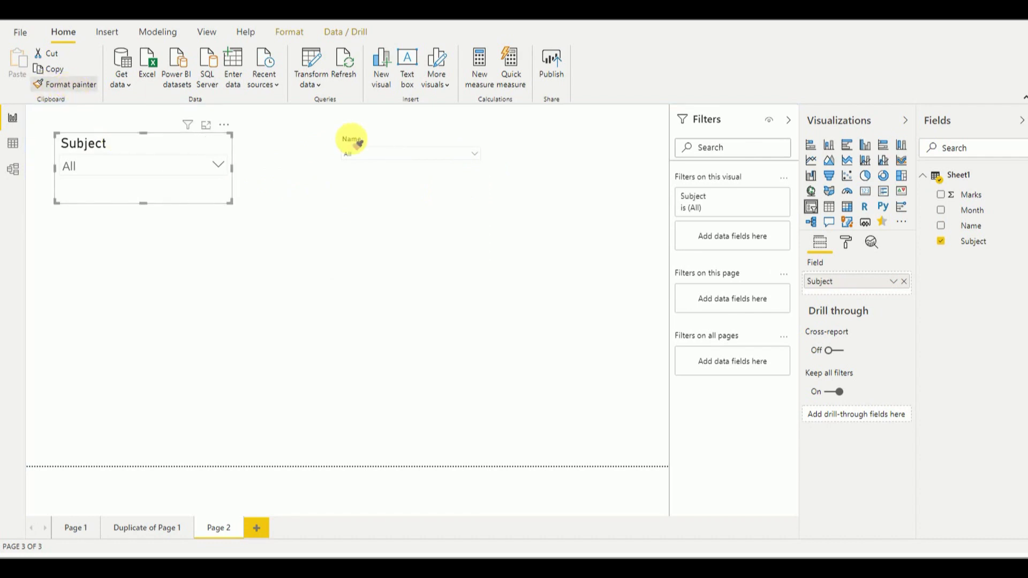
left_click(393, 162)
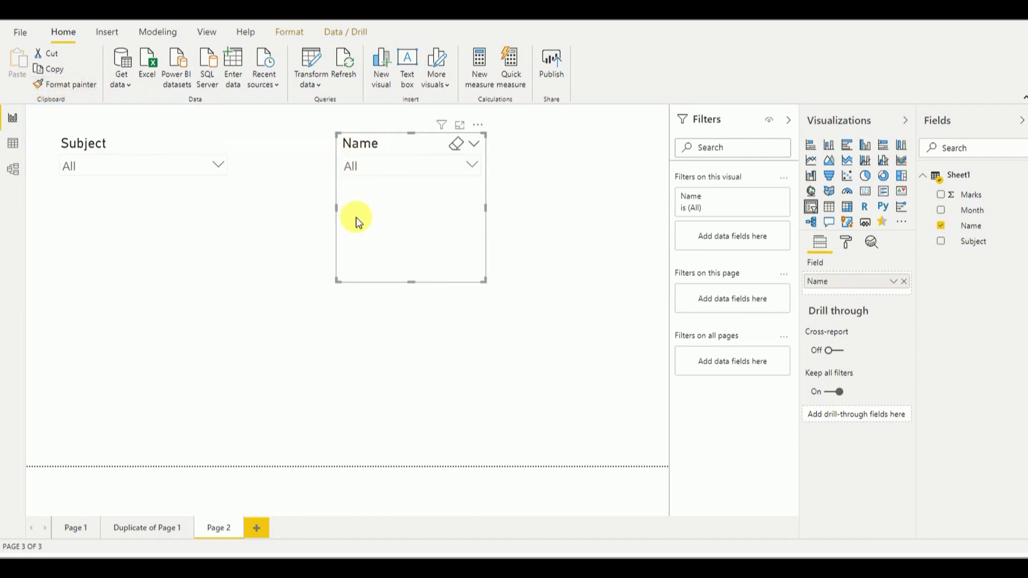
Move the Name slicer closer to the Subject slicer and reduce its height to about the same size
left_click_drag(370, 136, 317, 137)
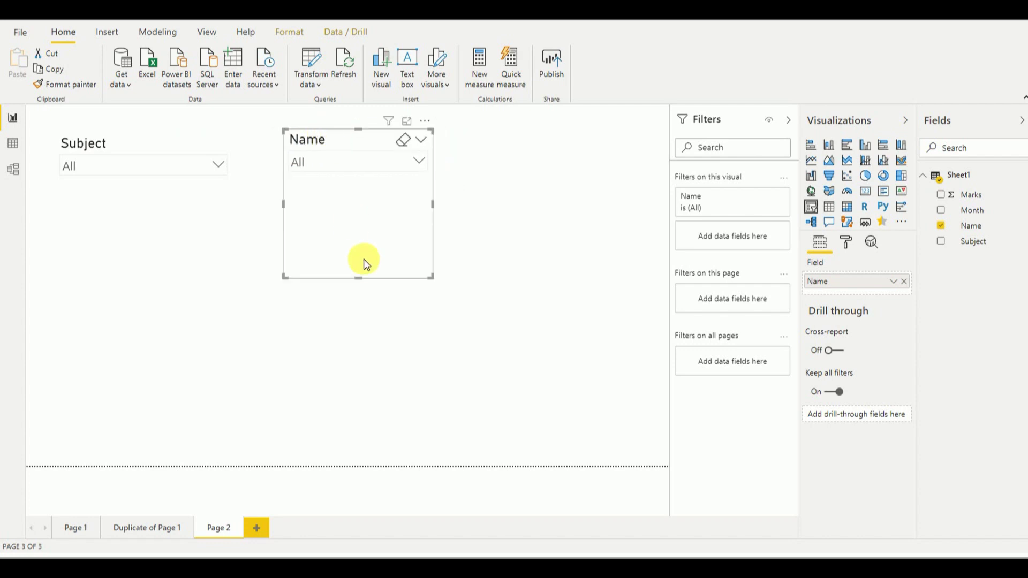
left_click_drag(361, 213, 361, 194)
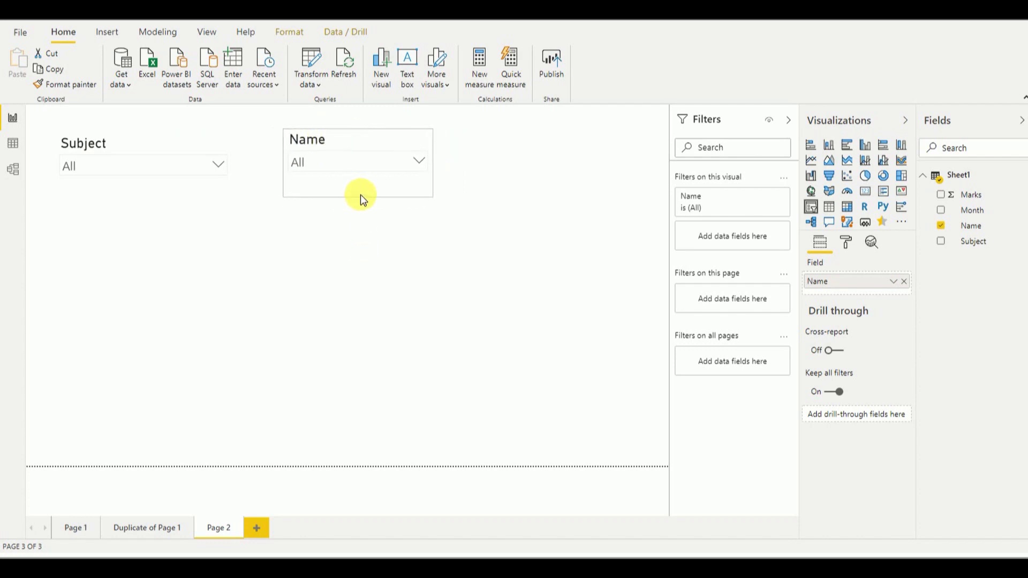
Turn on the border for the Subject slicer
left_click(144, 147)
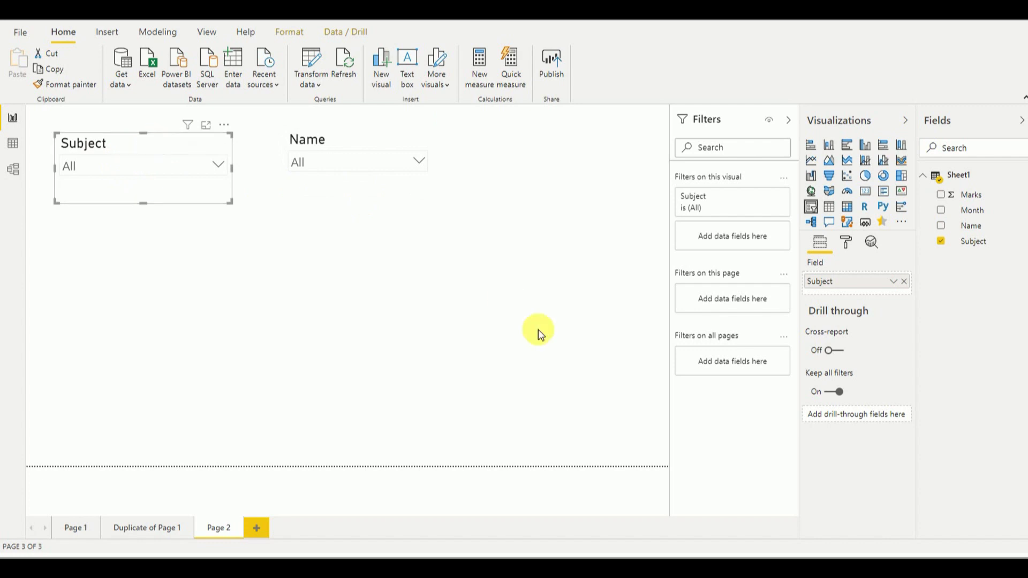
left_click(846, 245)
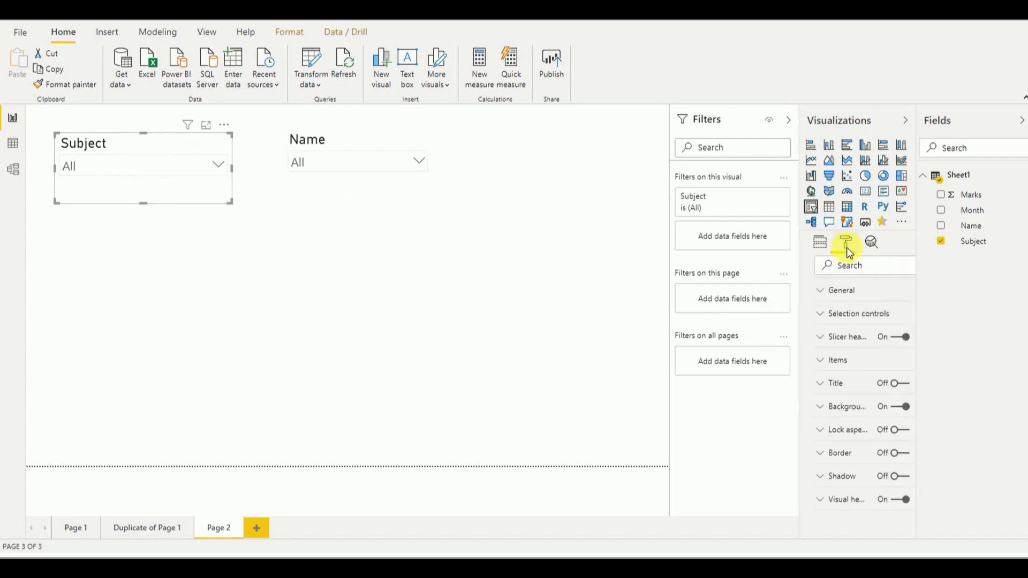
left_click(888, 455)
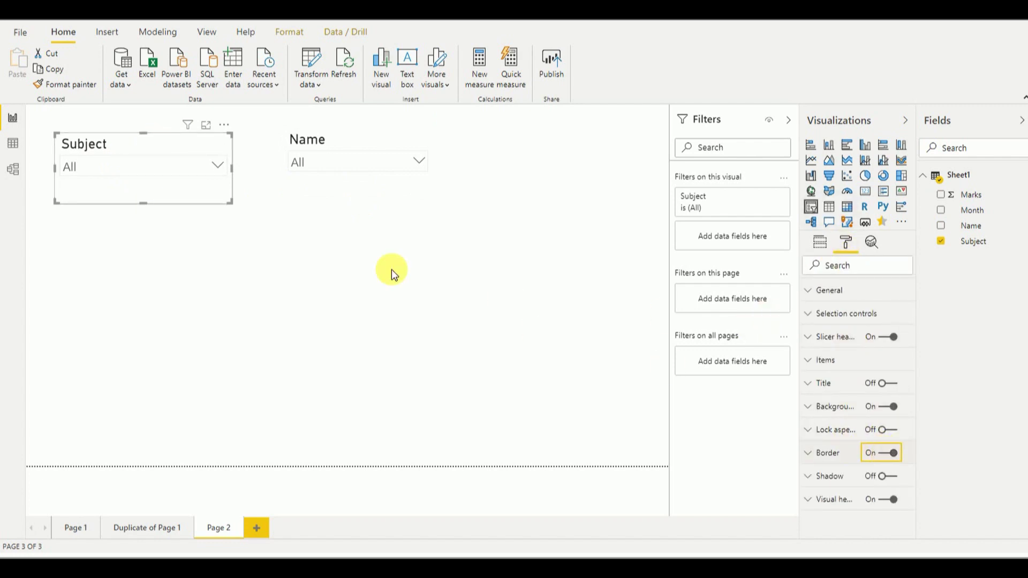
Copy the Subject slicer's bordered format to the Name slicer and align the Name slicer level beside it
left_click(75, 84)
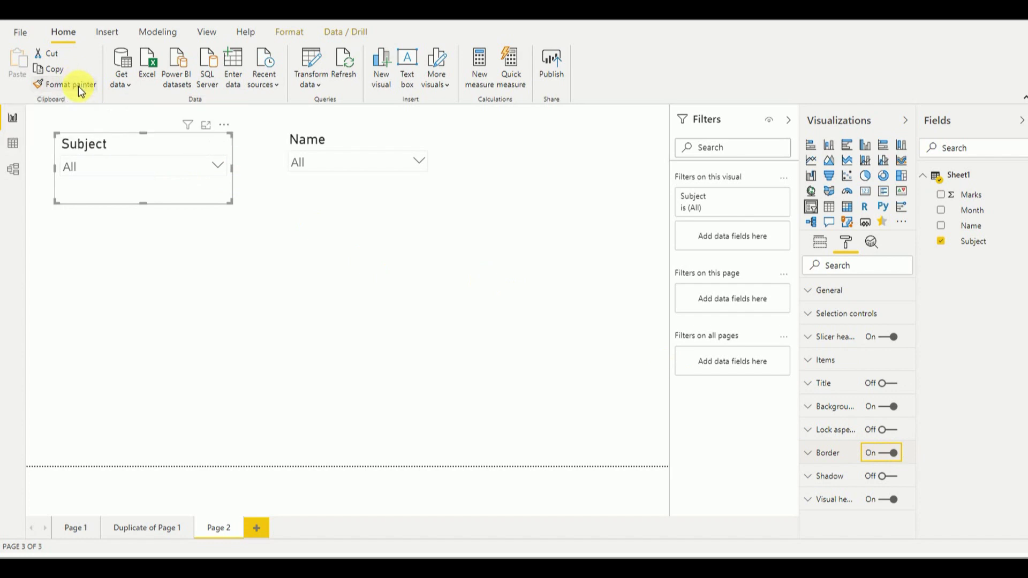
left_click(321, 141)
left_click_drag(324, 140, 301, 145)
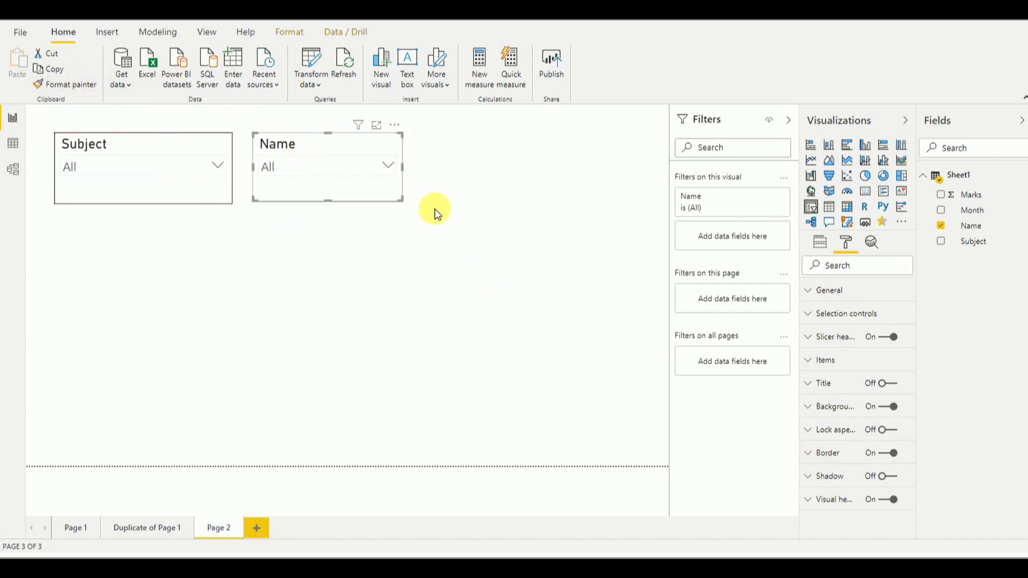
Widen and slightly heighten the Name slicer to nearly match the Subject slicer's size
left_click_drag(404, 203, 424, 204)
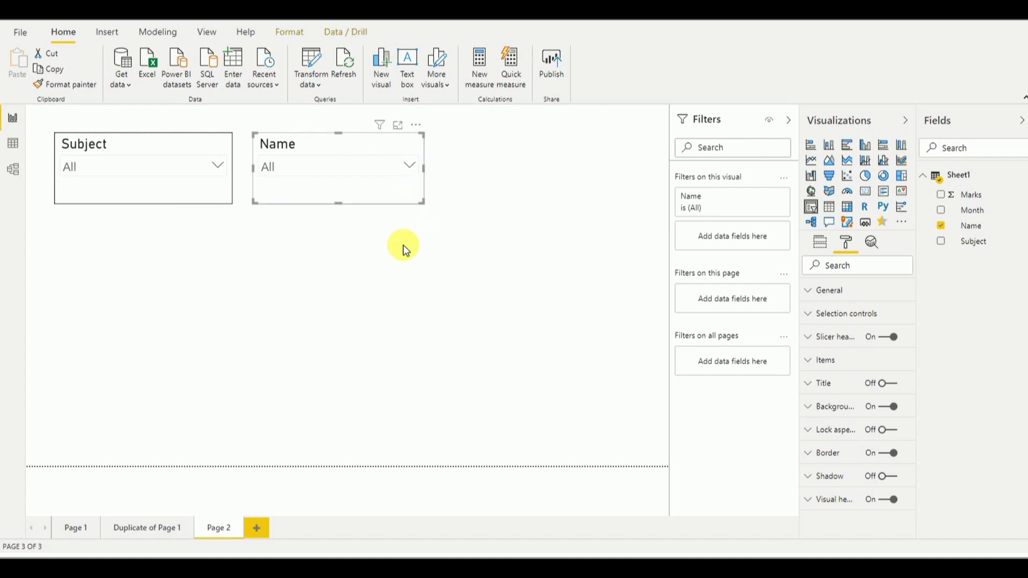
left_click(375, 282)
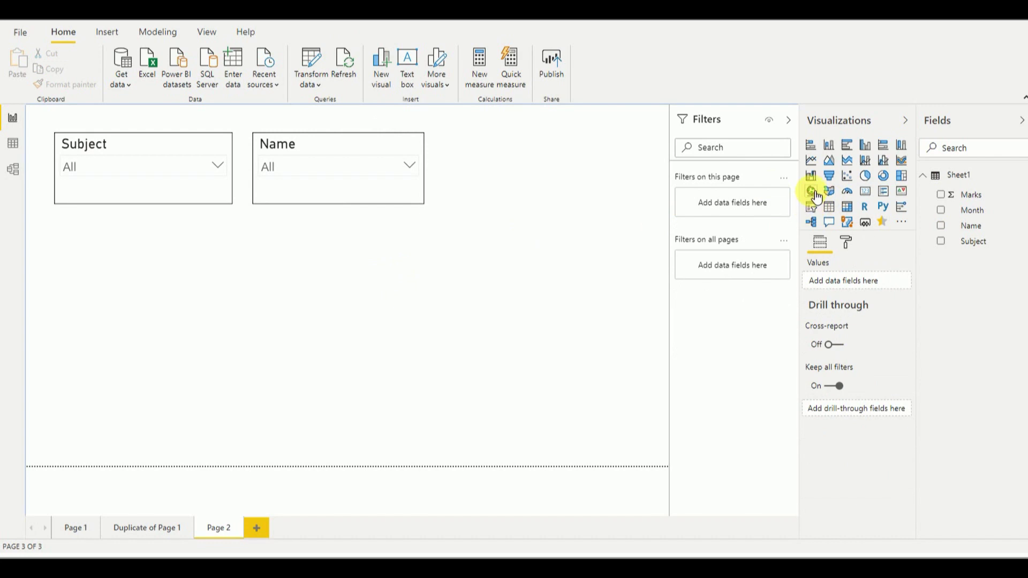
Add a card showing the Name field beneath the Subject slicer and turn on its border
left_click(868, 193)
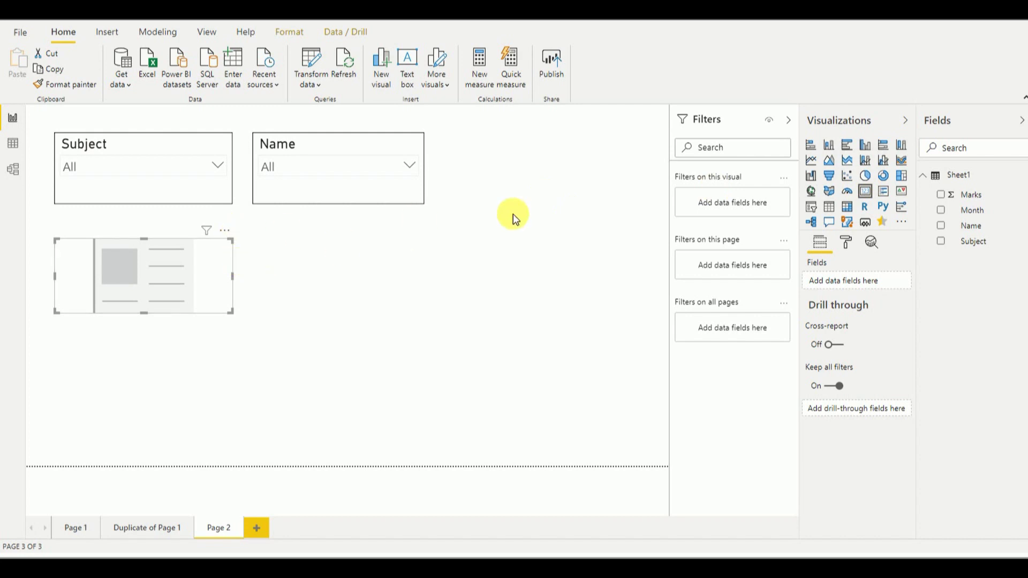
left_click_drag(964, 222, 165, 244)
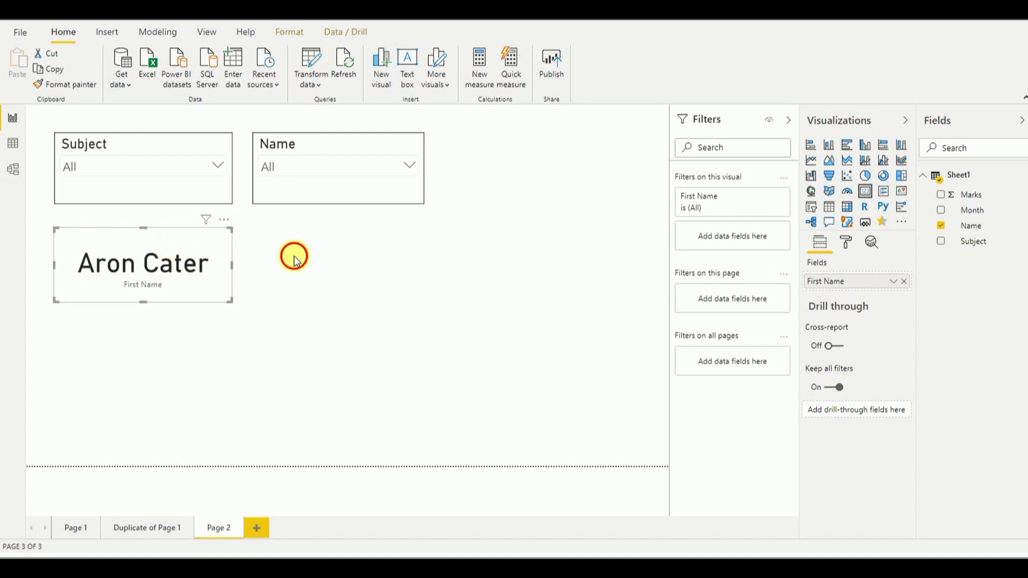
left_click(294, 256)
left_click(156, 256)
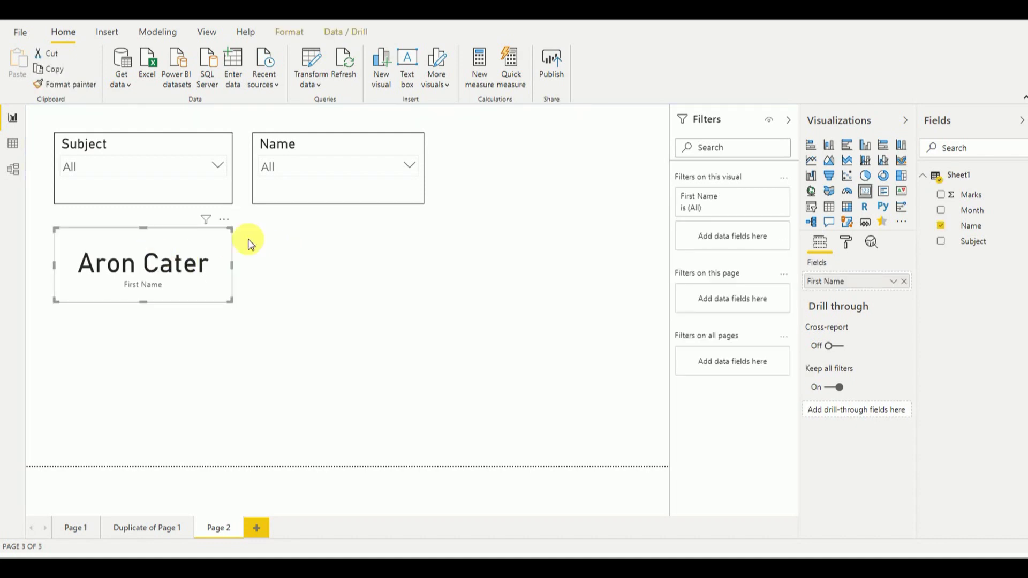
left_click(847, 244)
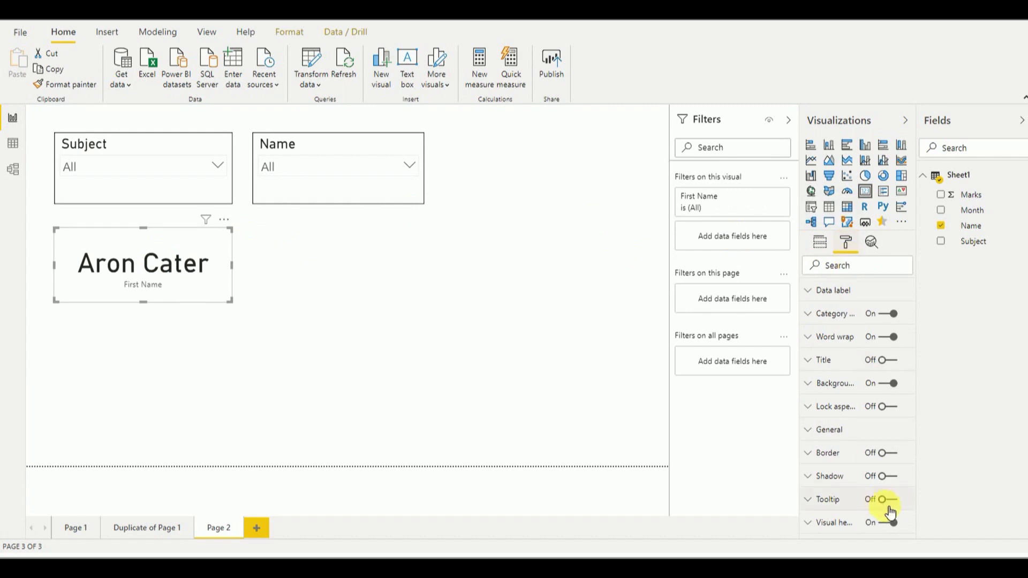
left_click(889, 453)
left_click(558, 383)
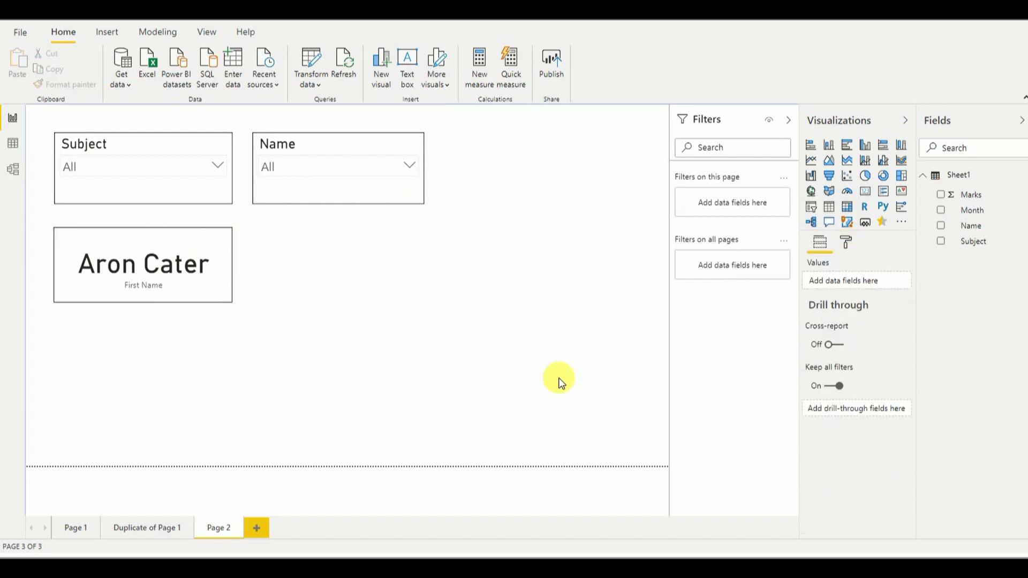
Add a card showing the Subject field beneath the Name slicer and copy the Name card's format to it
left_click_drag(978, 241, 326, 261)
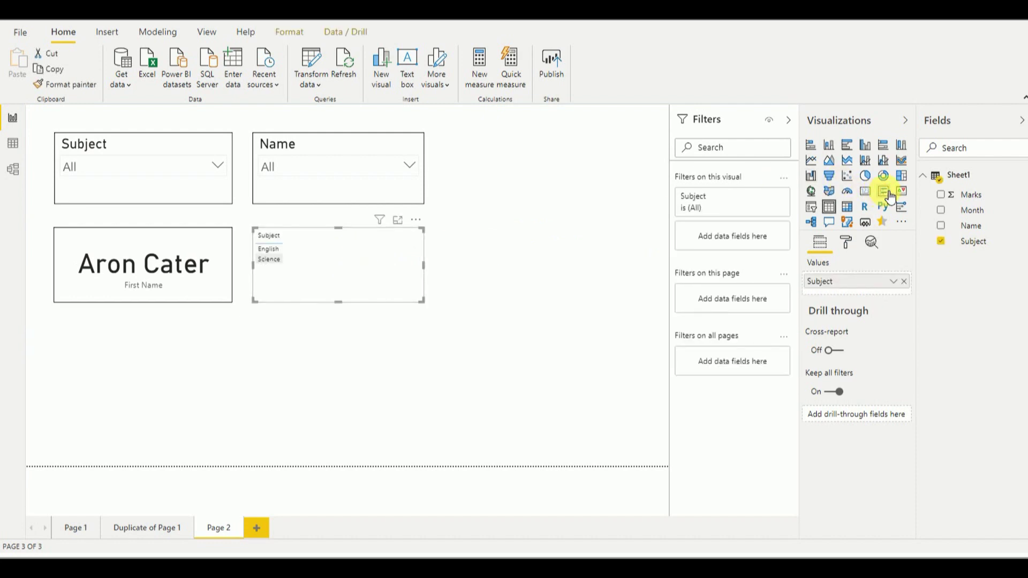
left_click(866, 191)
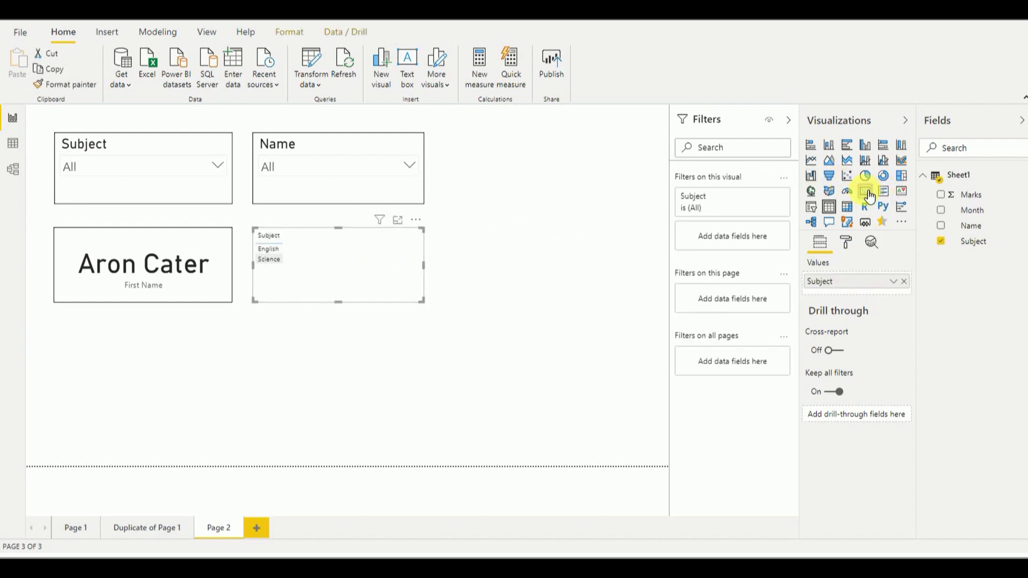
left_click(128, 237)
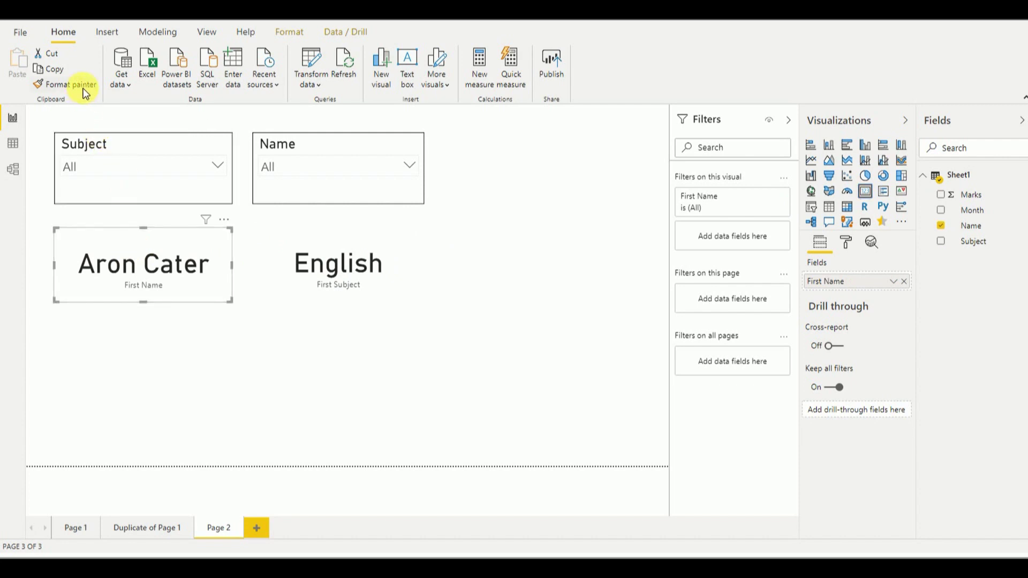
left_click(333, 242)
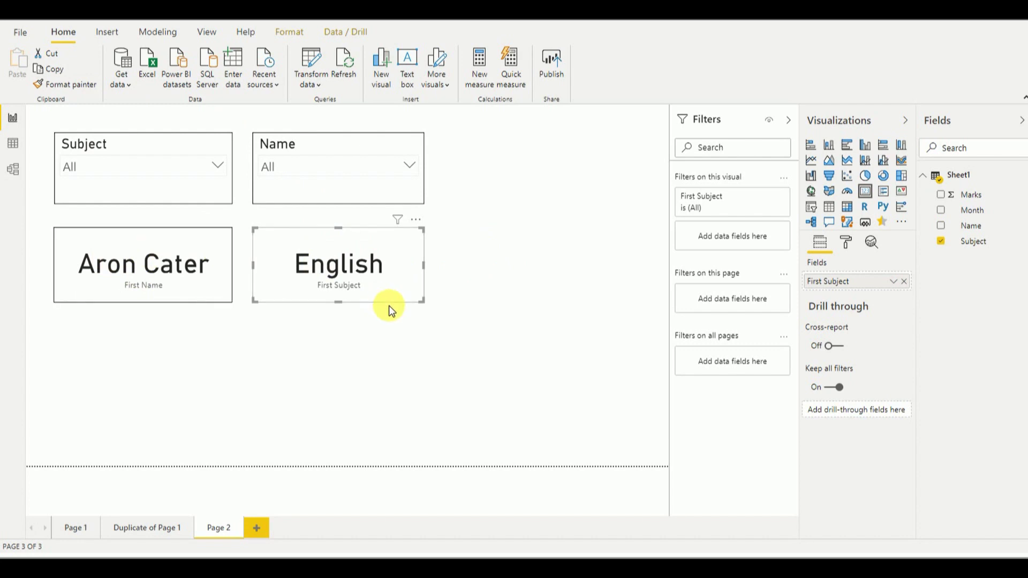
left_click(463, 339)
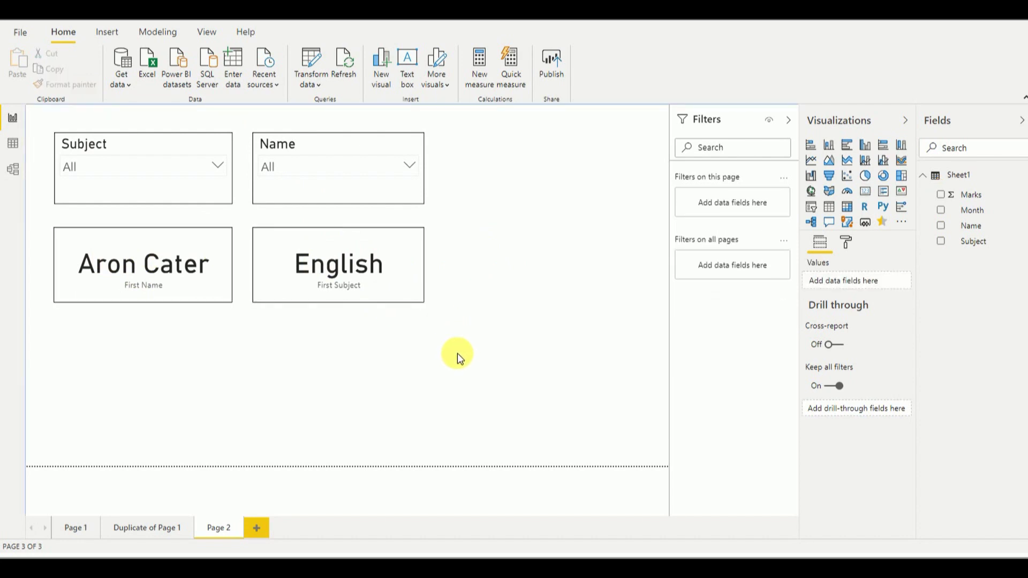
Add a card for the Marks field beneath the Name card and summarize it as Average
left_click(865, 191)
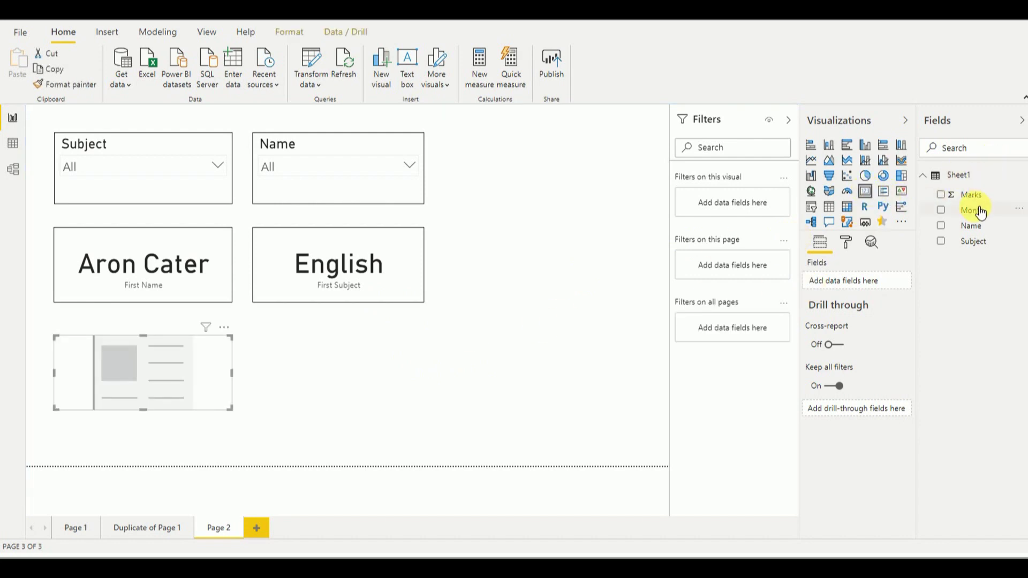
left_click_drag(981, 199, 871, 279)
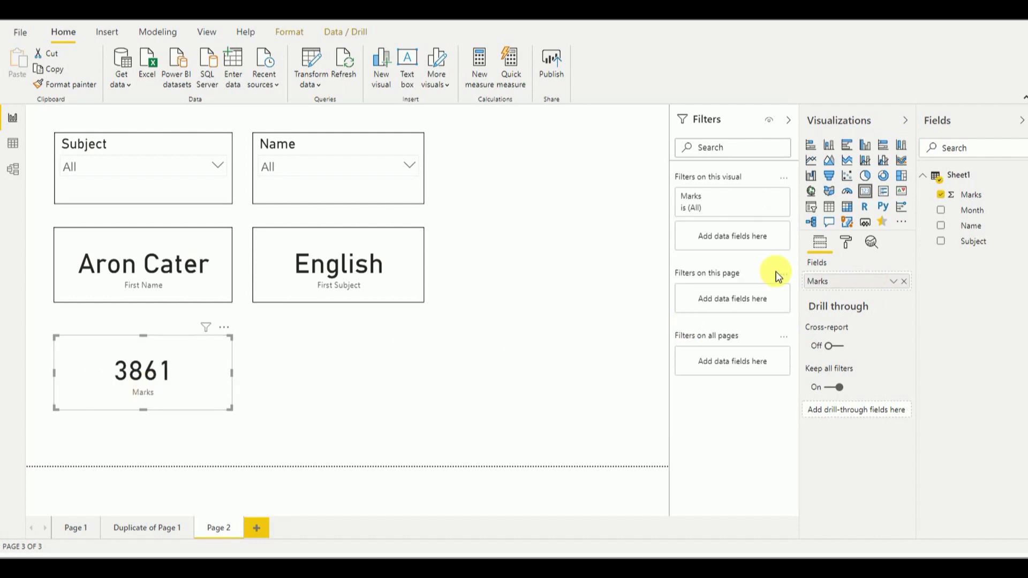
left_click(901, 286)
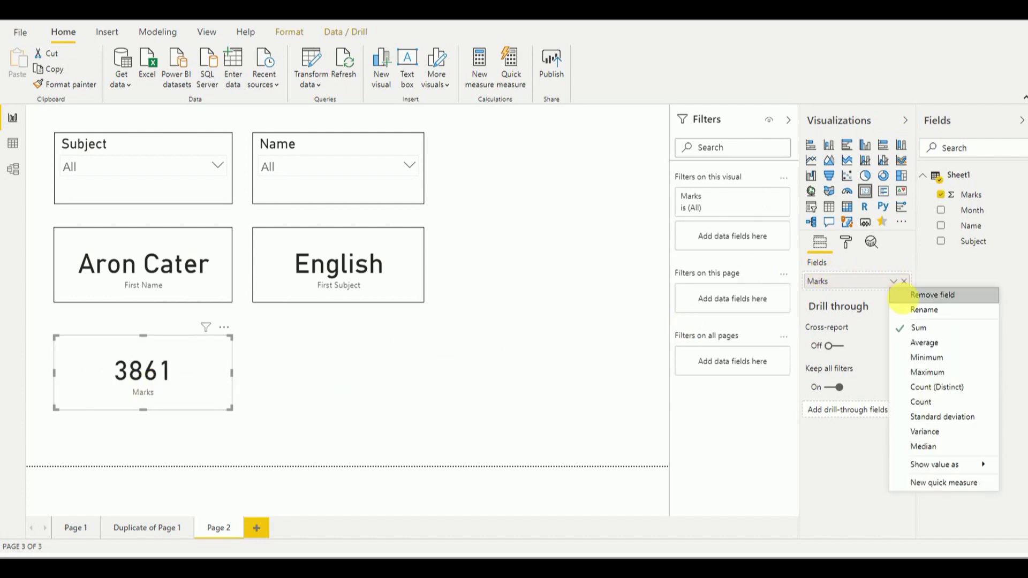
left_click(924, 343)
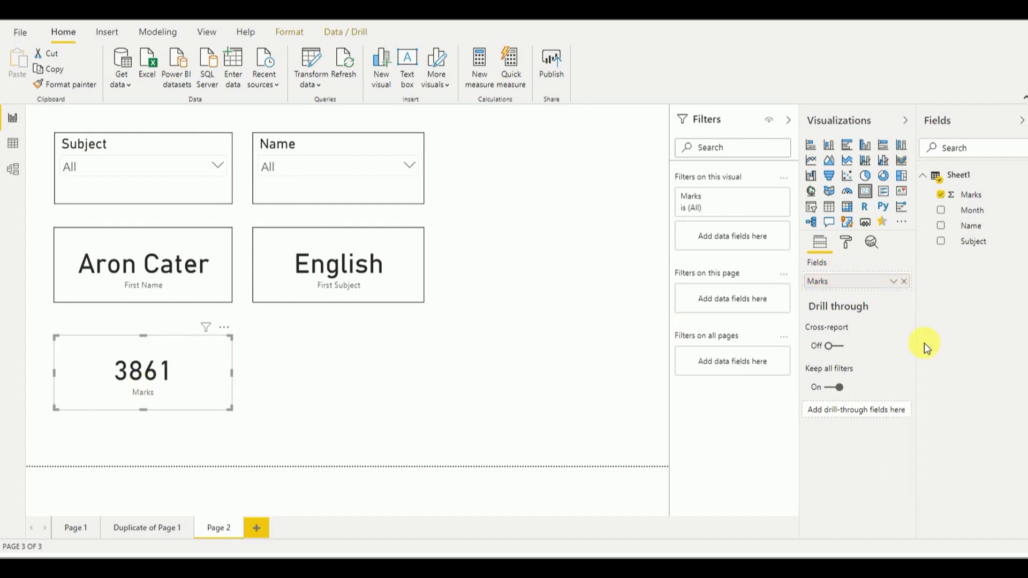
left_click(335, 371)
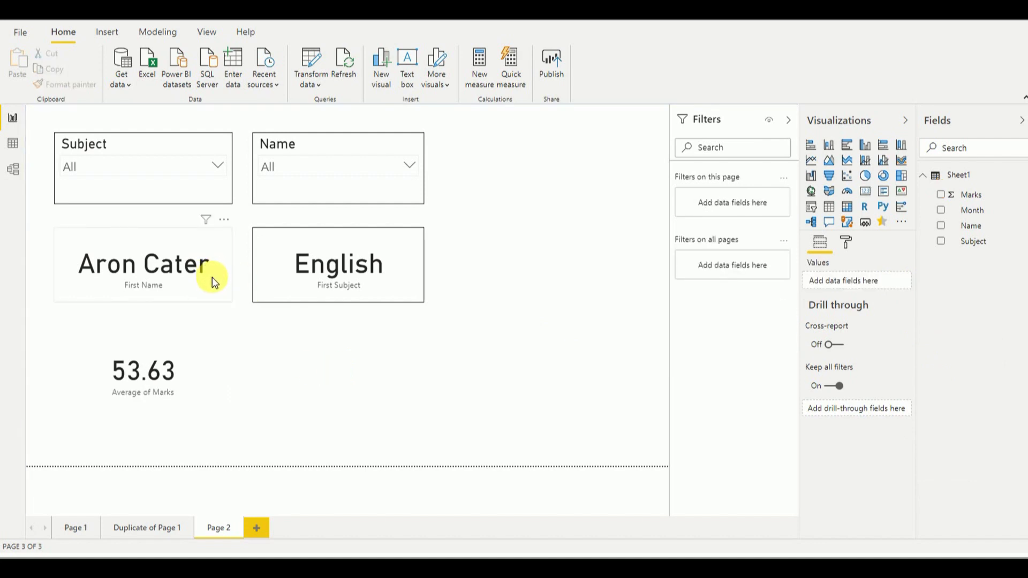
Copy the Name card's bordered format to the average marks card with Format Painter
left_click(191, 243)
left_click(81, 84)
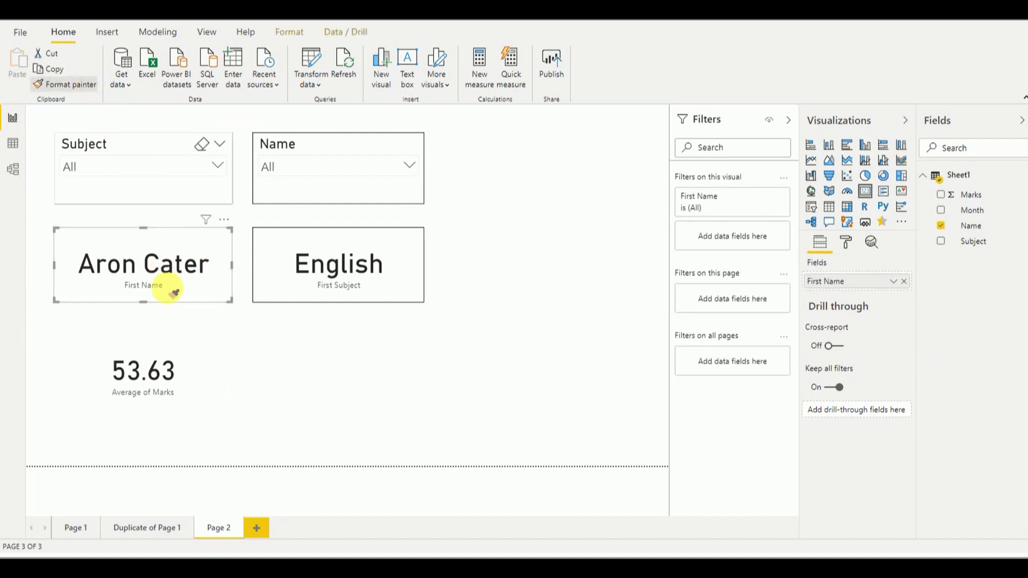
left_click(194, 359)
left_click(331, 363)
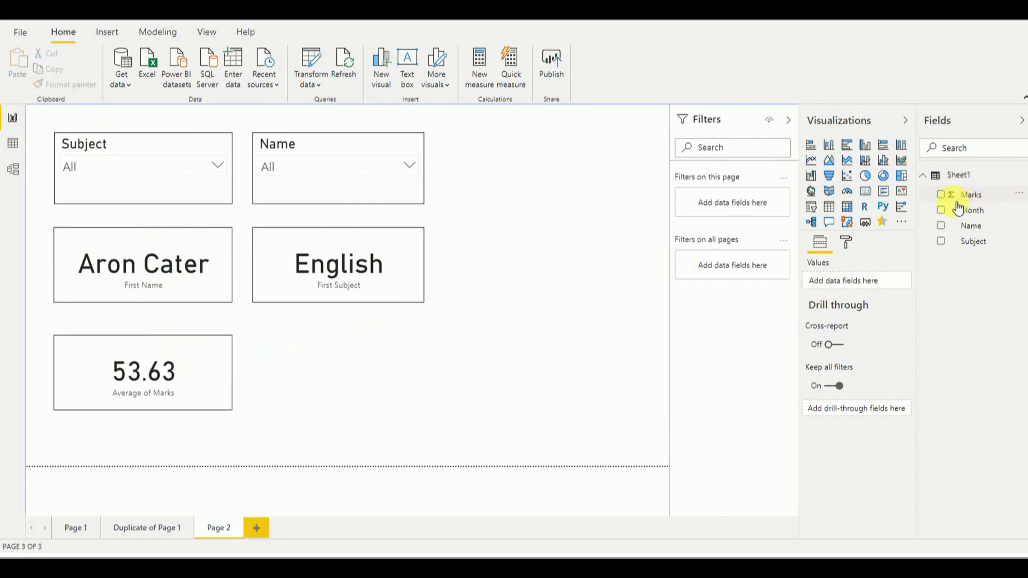
Add a Marks card summarized as Minimum beside the average marks card and copy the average card's format to it
left_click(865, 192)
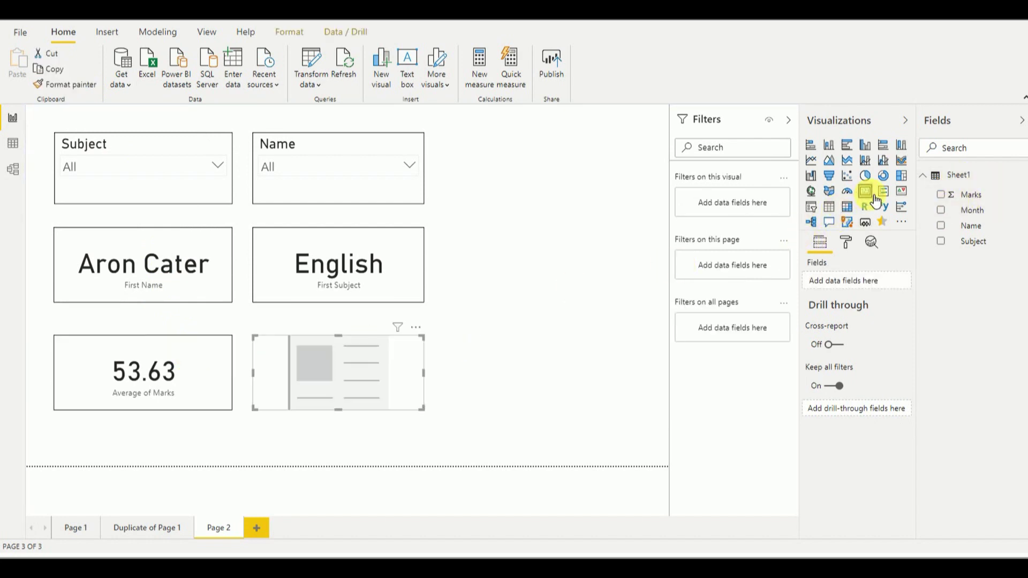
left_click_drag(959, 194, 883, 286)
left_click(893, 281)
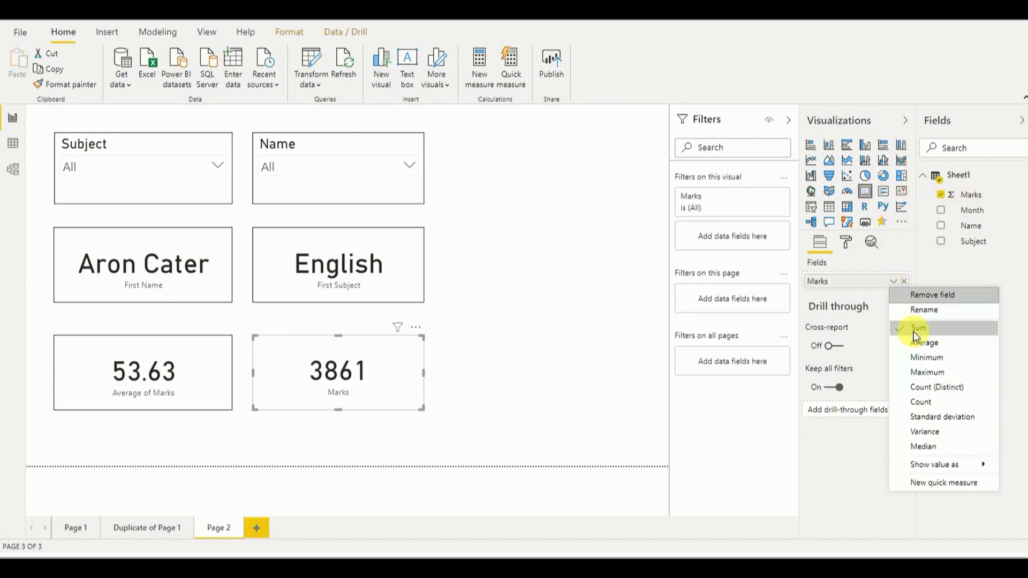
left_click(930, 359)
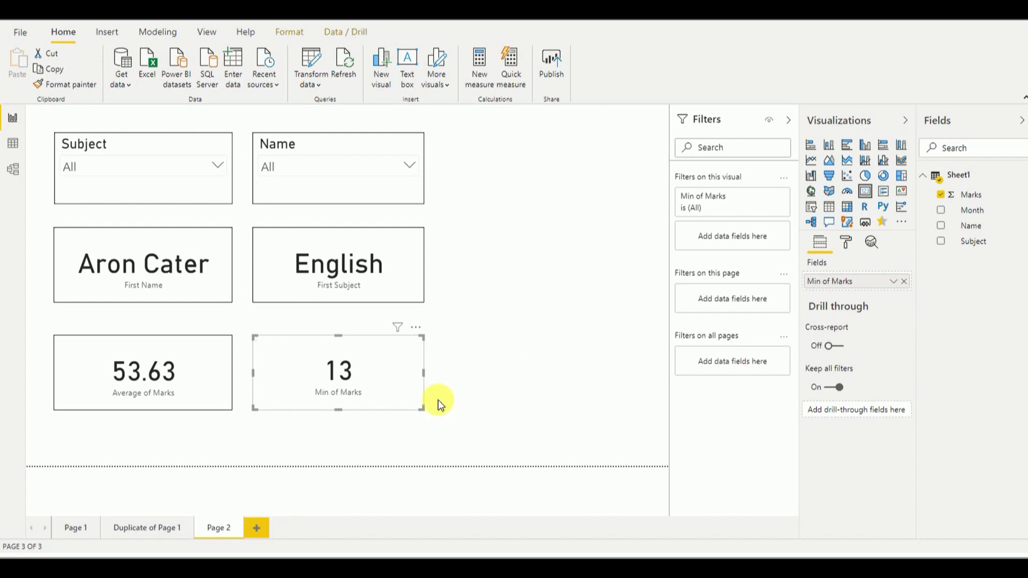
left_click(182, 348)
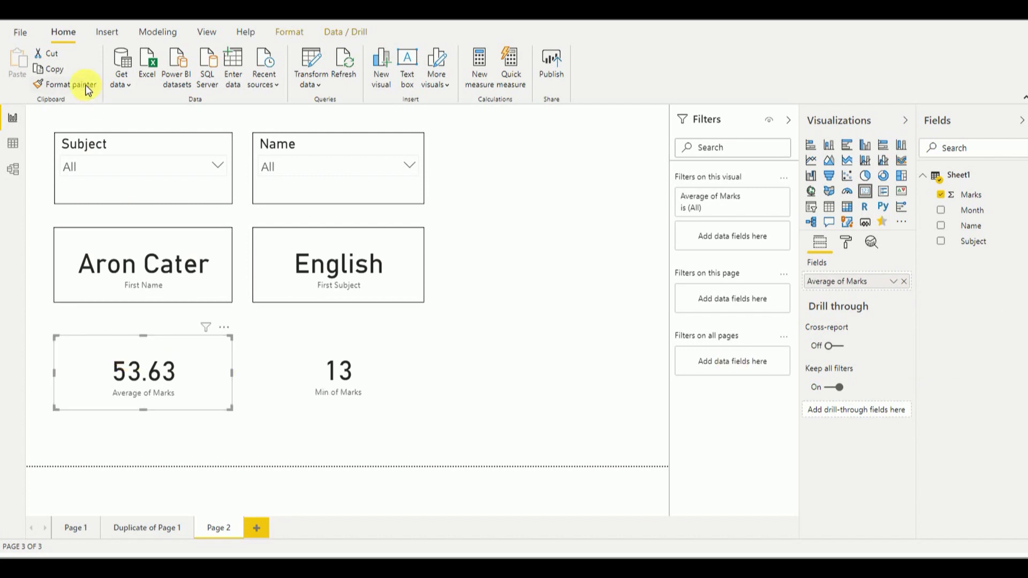
left_click(297, 353)
left_click(612, 326)
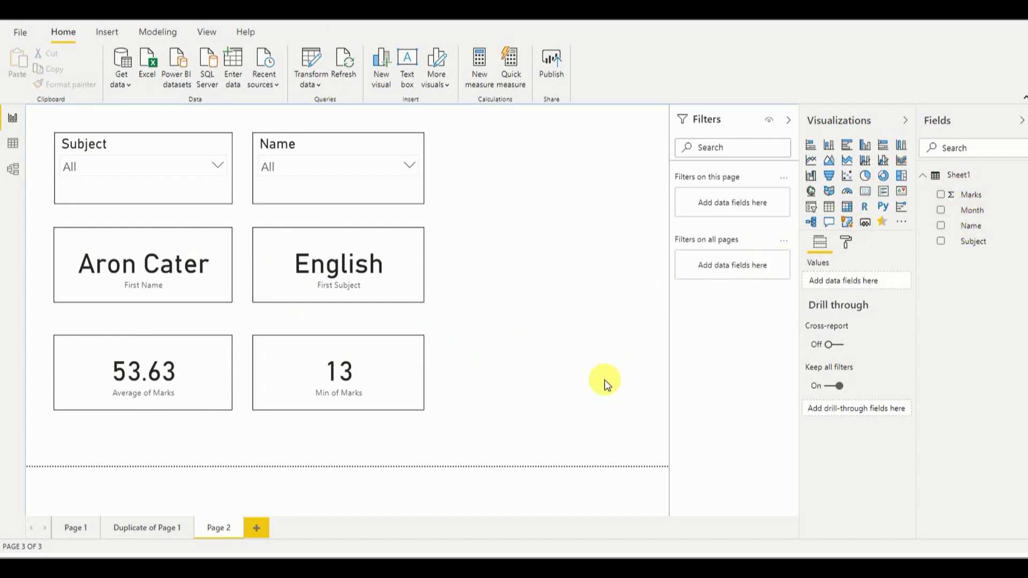
Add a Marks card in line beside the minimum marks card and summarize it as Maximum
left_click(873, 196)
left_click_drag(536, 164, 555, 372)
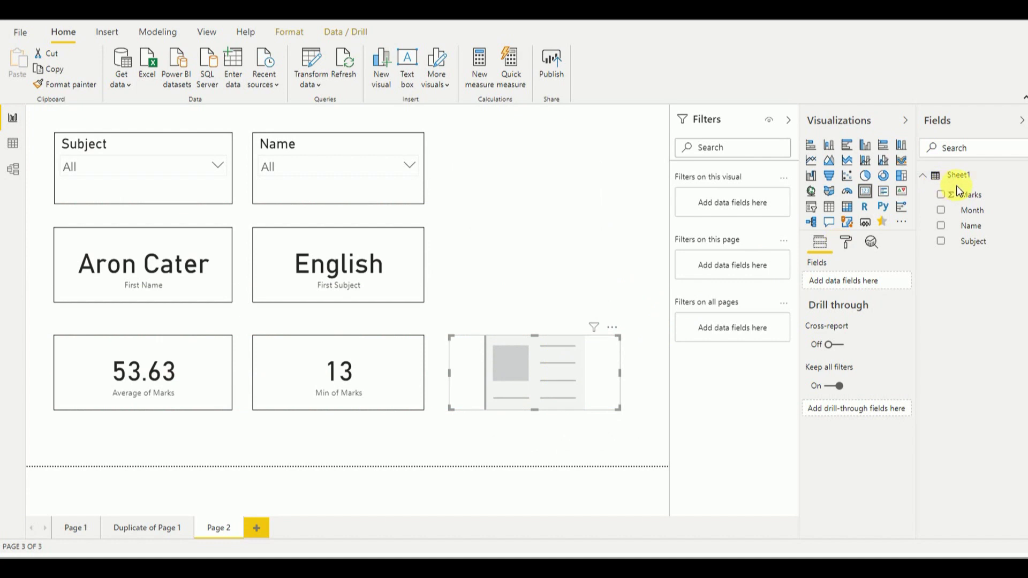
left_click_drag(966, 198, 879, 282)
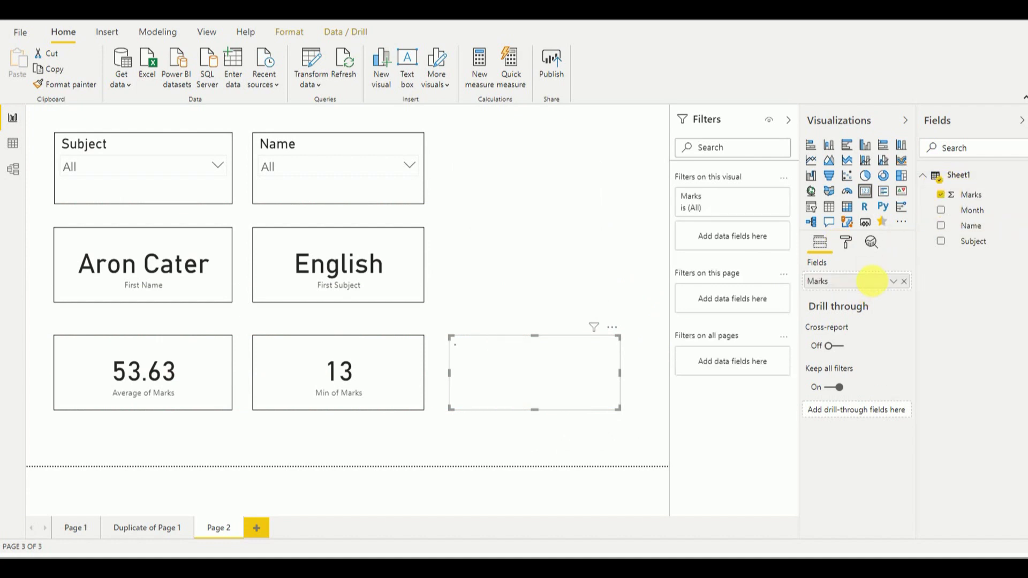
left_click(893, 282)
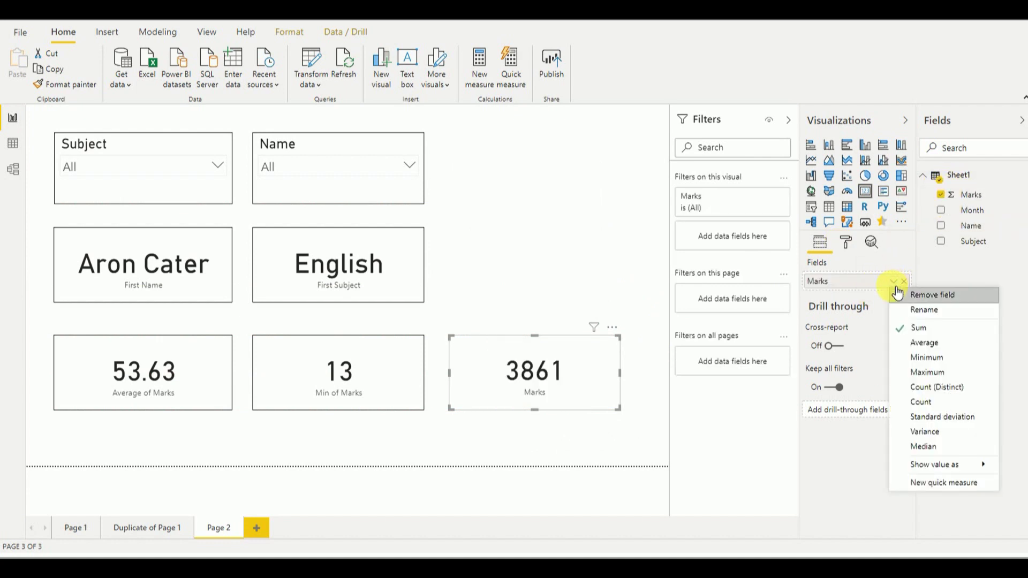
left_click(927, 372)
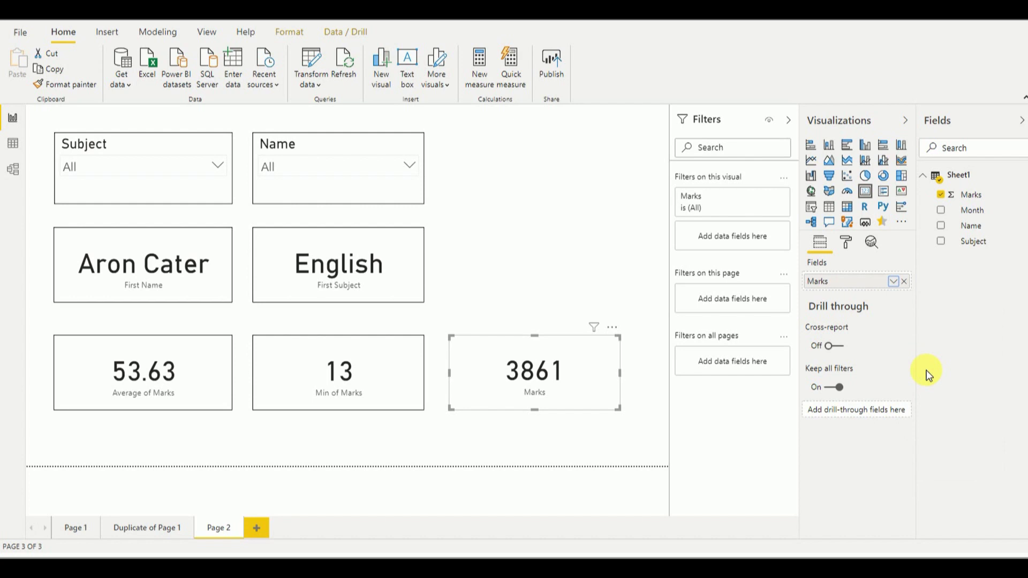
Copy the minimum marks card's bordered format to the maximum marks card with Format Painter
left_click(391, 384)
left_click(67, 84)
left_click(468, 354)
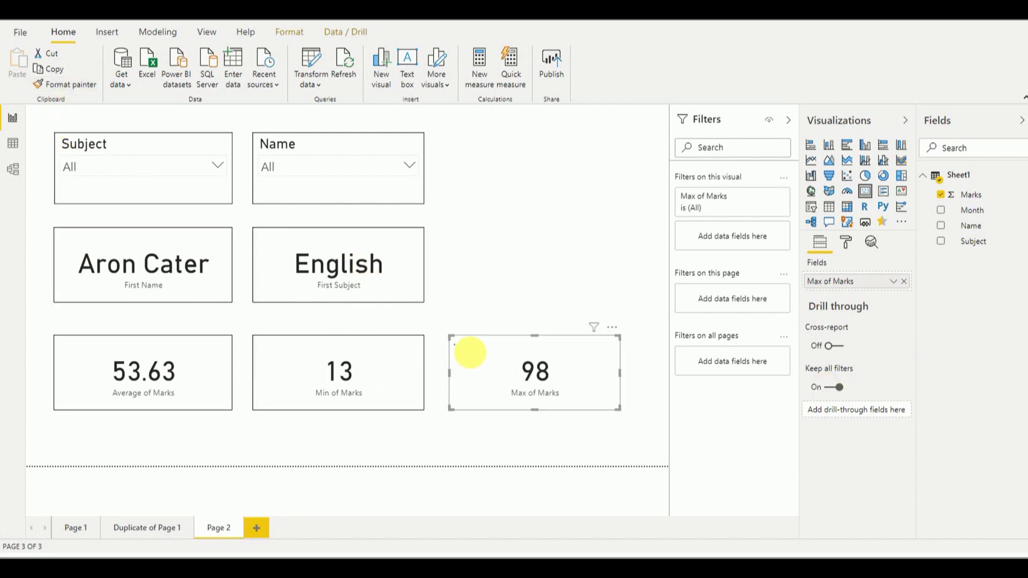
left_click(501, 248)
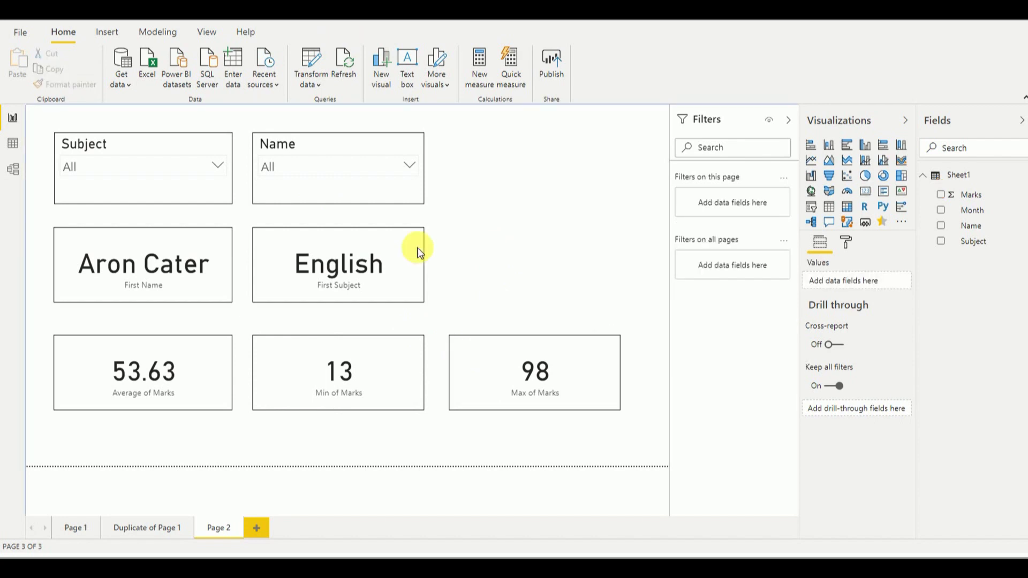
Filter the cards by subject English and the second student in the Name slicer, and switch the Subject slicer to Science
left_click(191, 166)
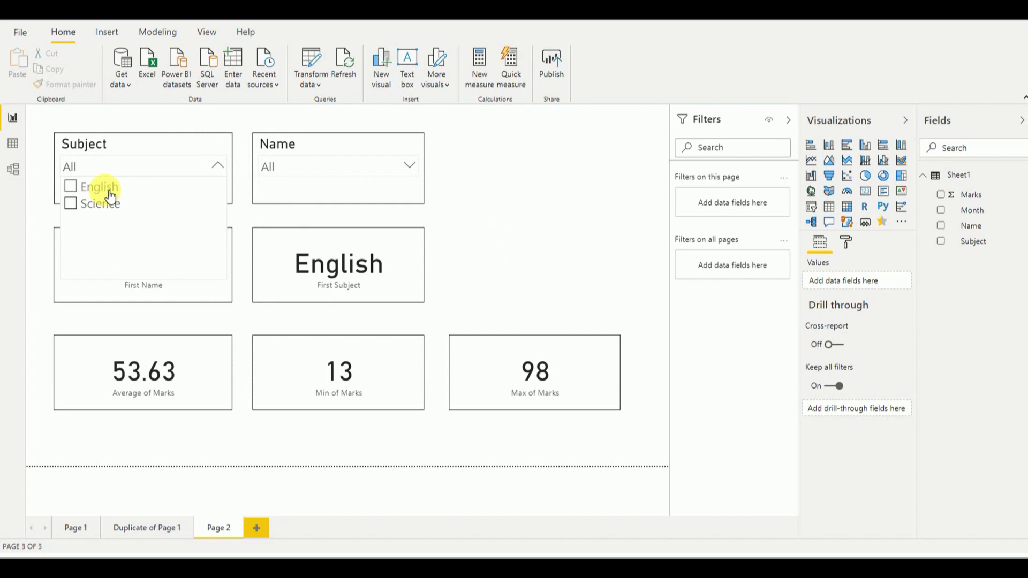
left_click(110, 192)
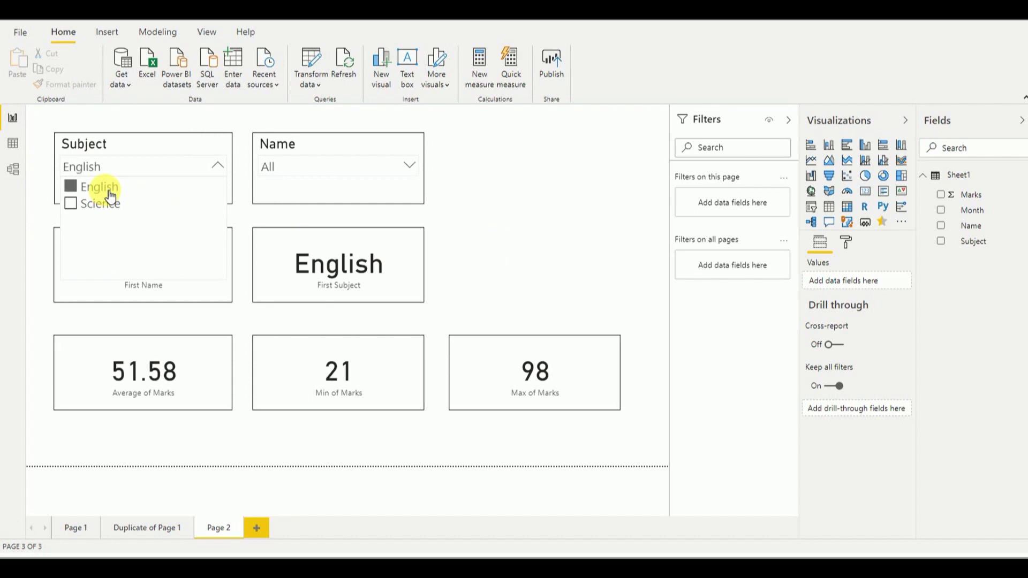
left_click(383, 173)
left_click(319, 206)
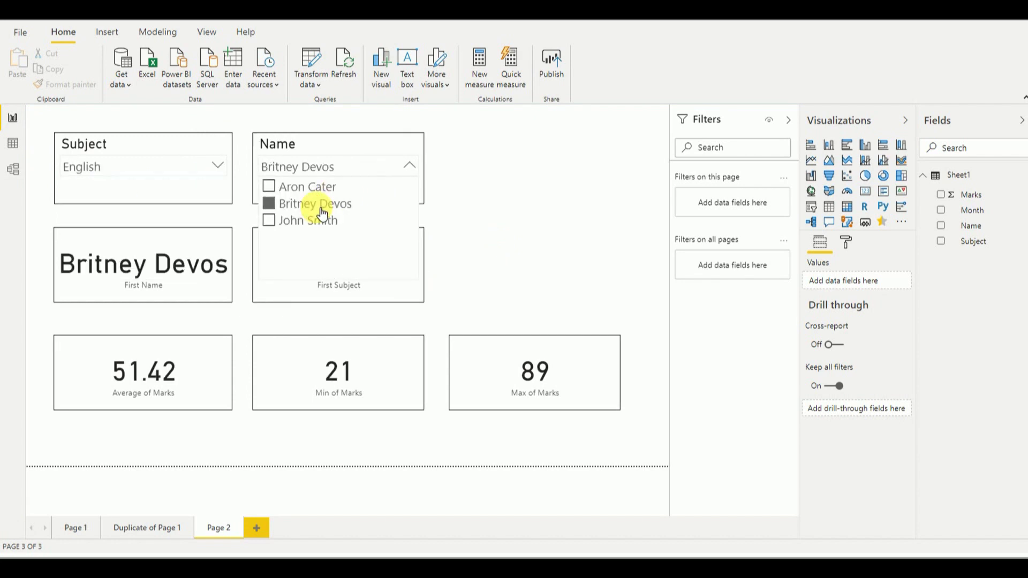
left_click(410, 166)
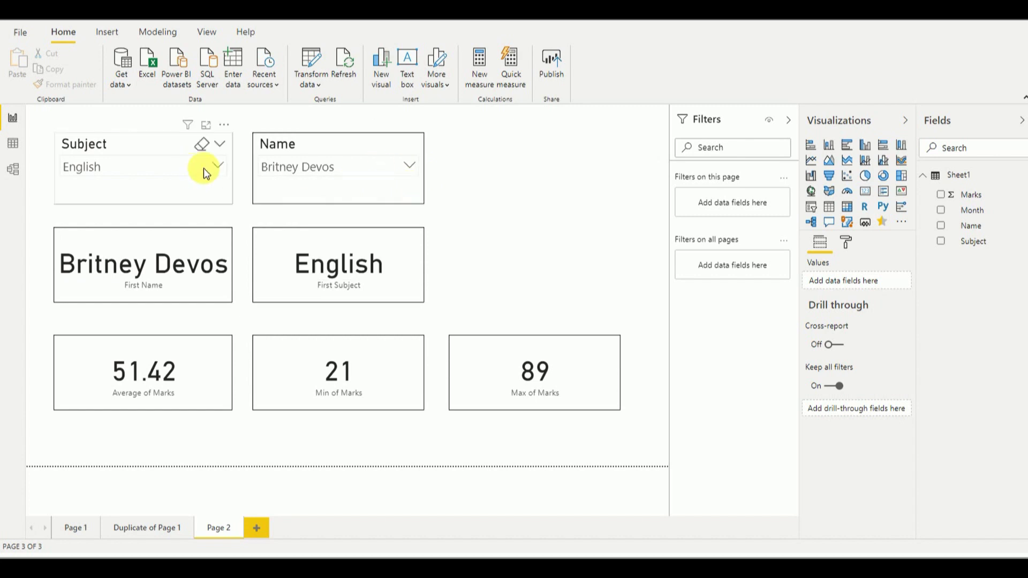
left_click(181, 165)
left_click(97, 203)
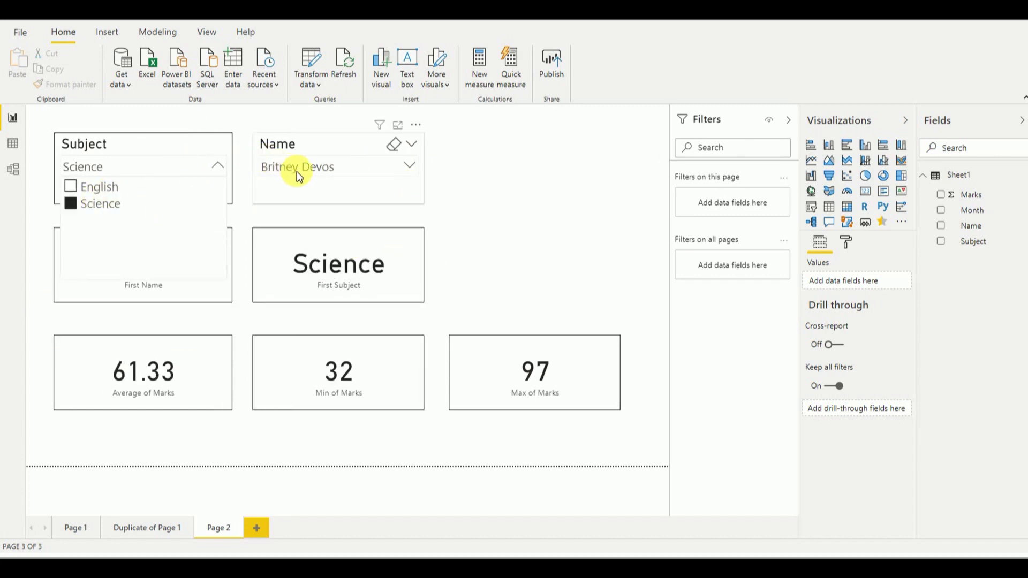
Switch the Name slicer to the third student while the Subject slicer stays on Science
left_click(316, 171)
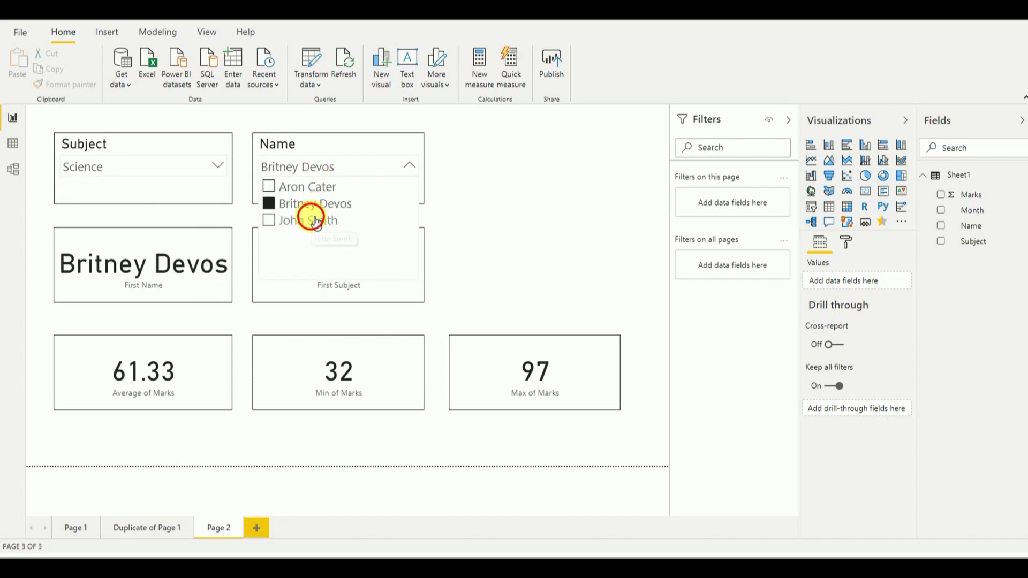
left_click(316, 220)
left_click(551, 216)
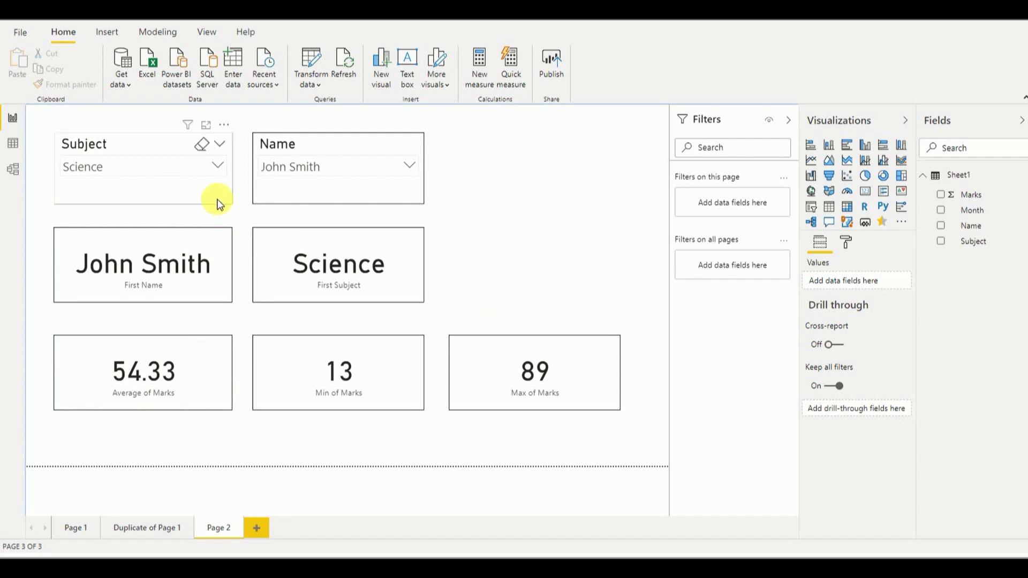
Clear the Science selection in the Subject slicer and the student selection in the Name slicer so both filter on All
left_click(201, 165)
left_click(100, 204)
left_click(335, 161)
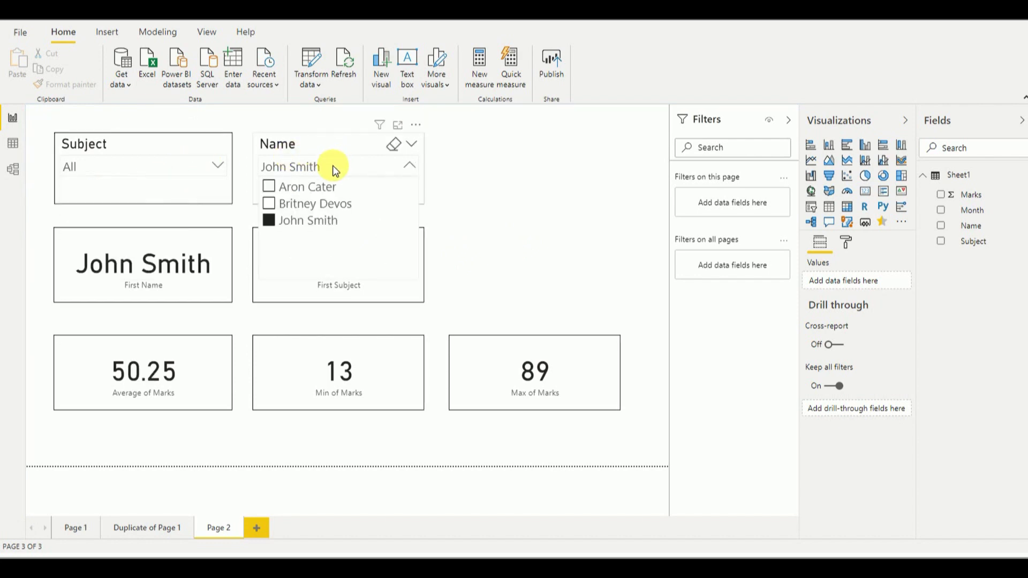
left_click(315, 220)
left_click(529, 211)
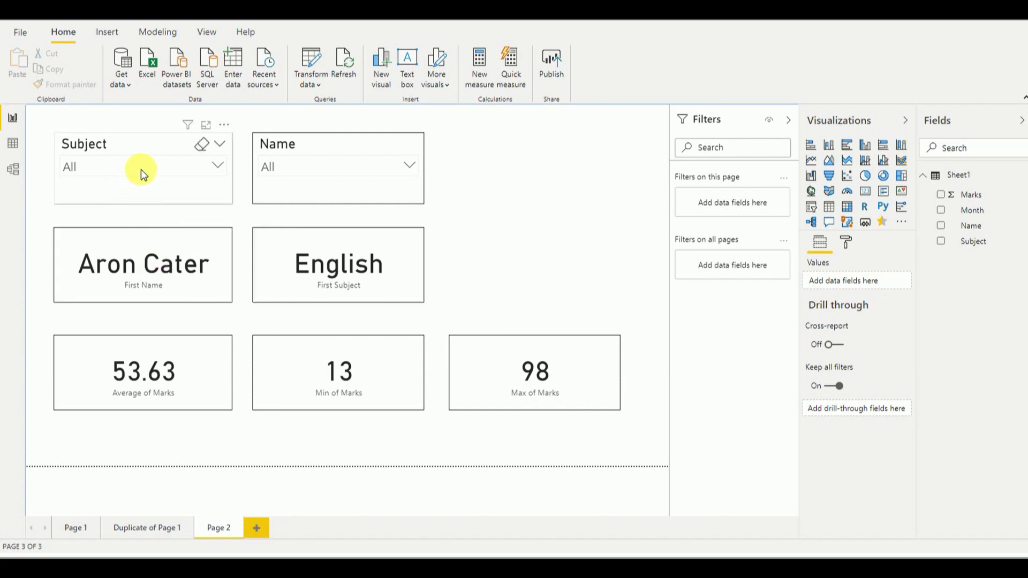
Try the Last summarization on the name card, and set it back to First
left_click(178, 235)
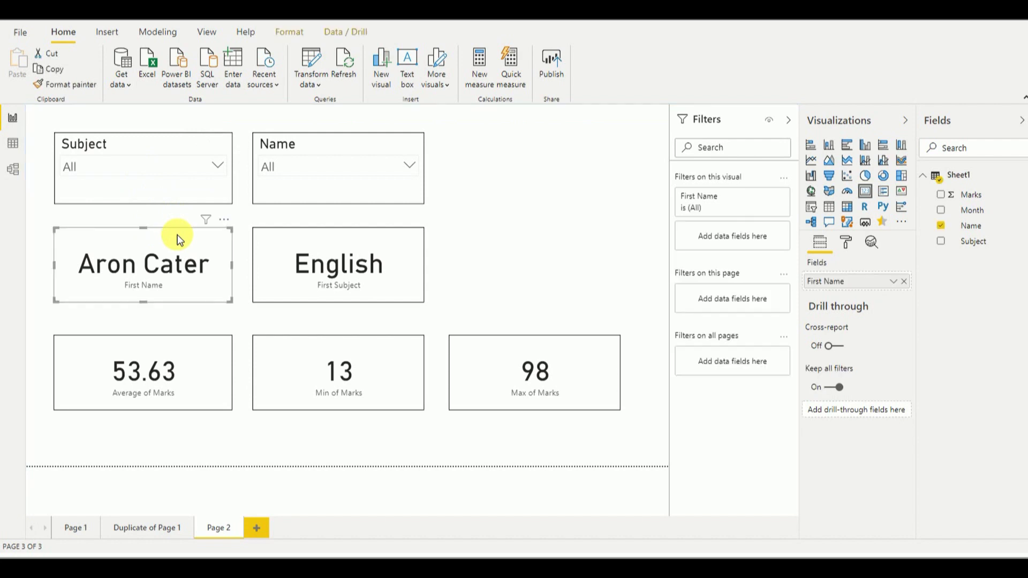
left_click(894, 282)
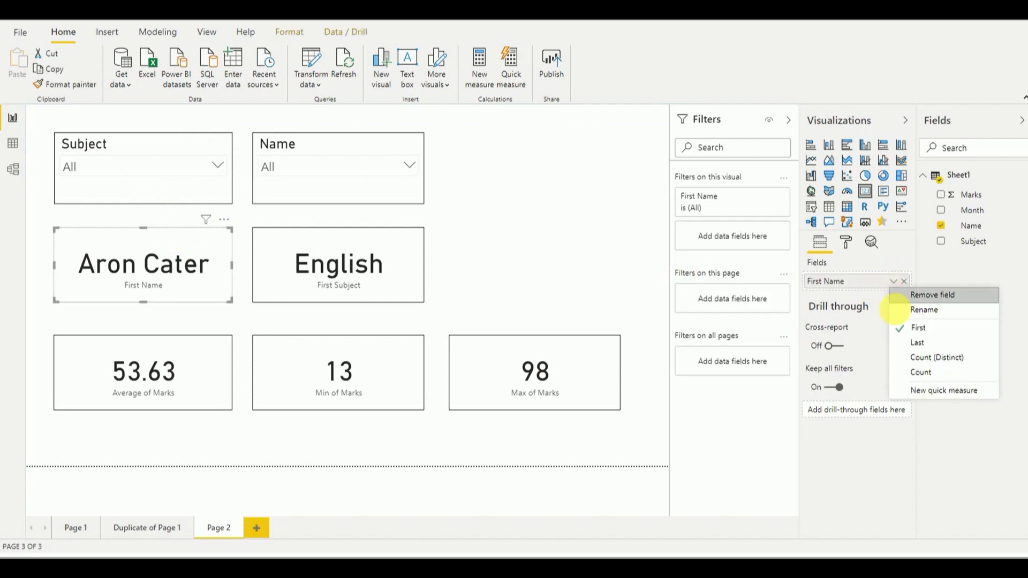
left_click(919, 343)
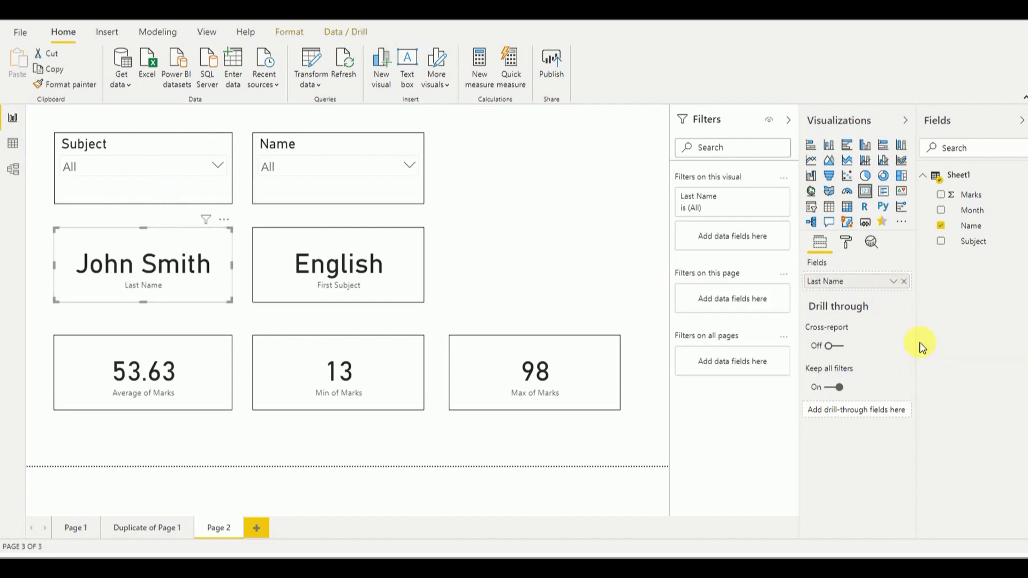
left_click(894, 282)
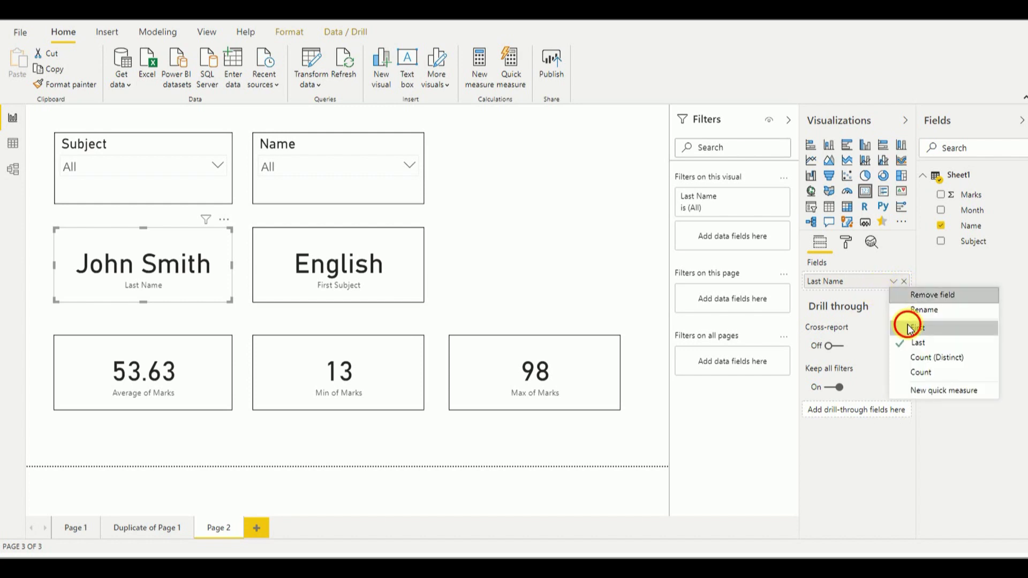
left_click(910, 330)
left_click(555, 264)
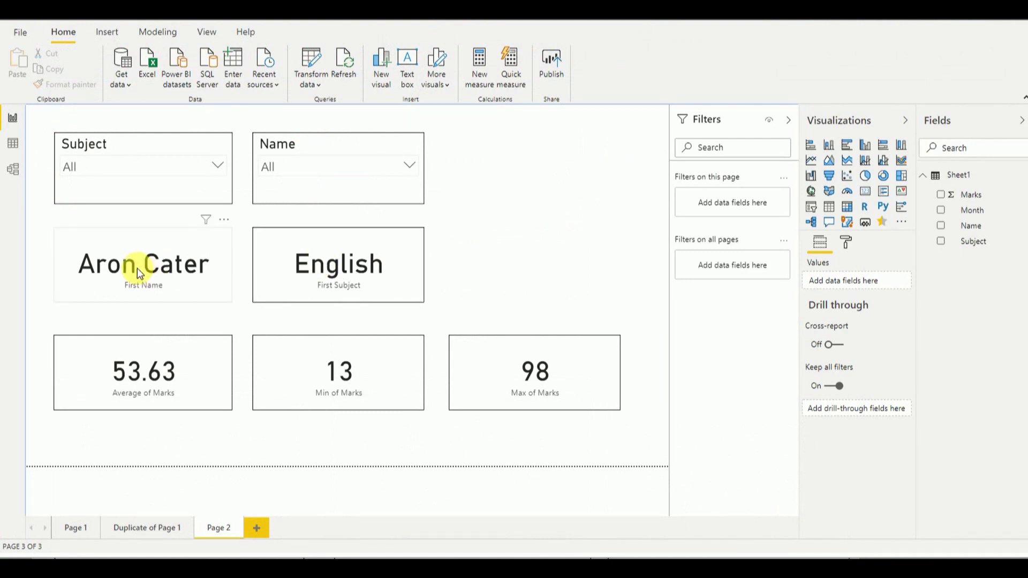
Select the name card and start a new measure named Name_1 in the Sheet1 table
left_click(140, 253)
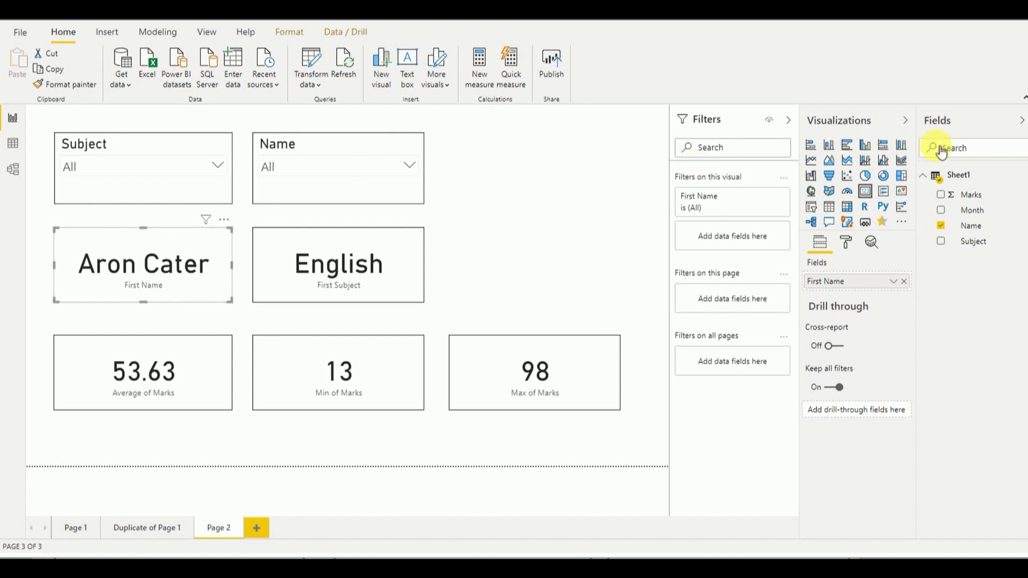
right_click(971, 178)
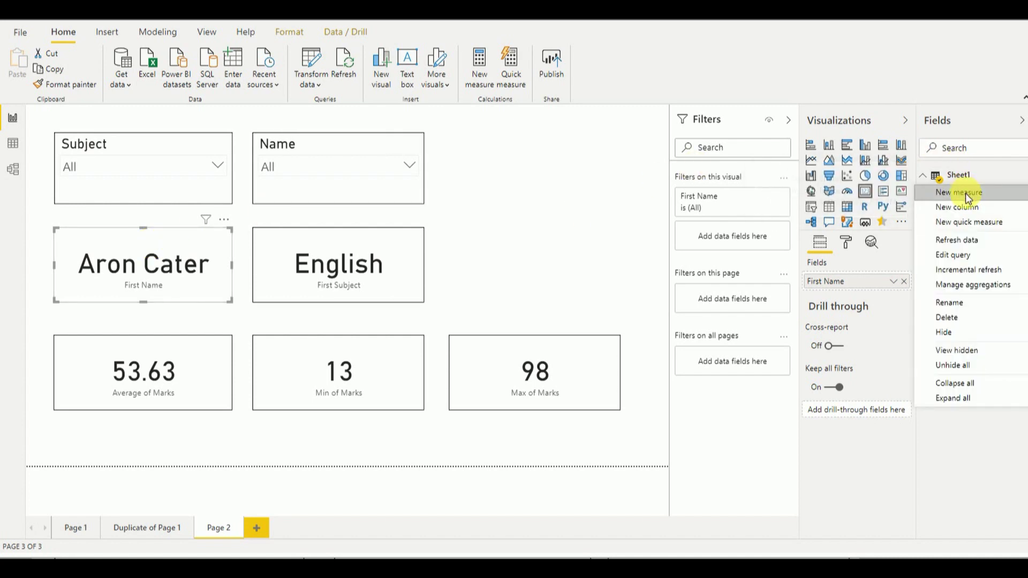
left_click(965, 193)
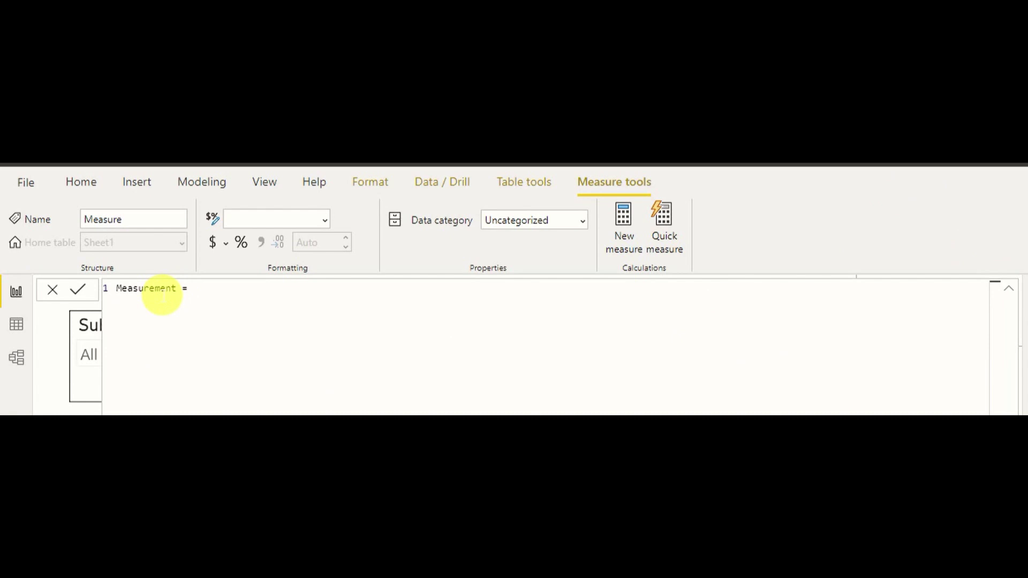
double_click(163, 294)
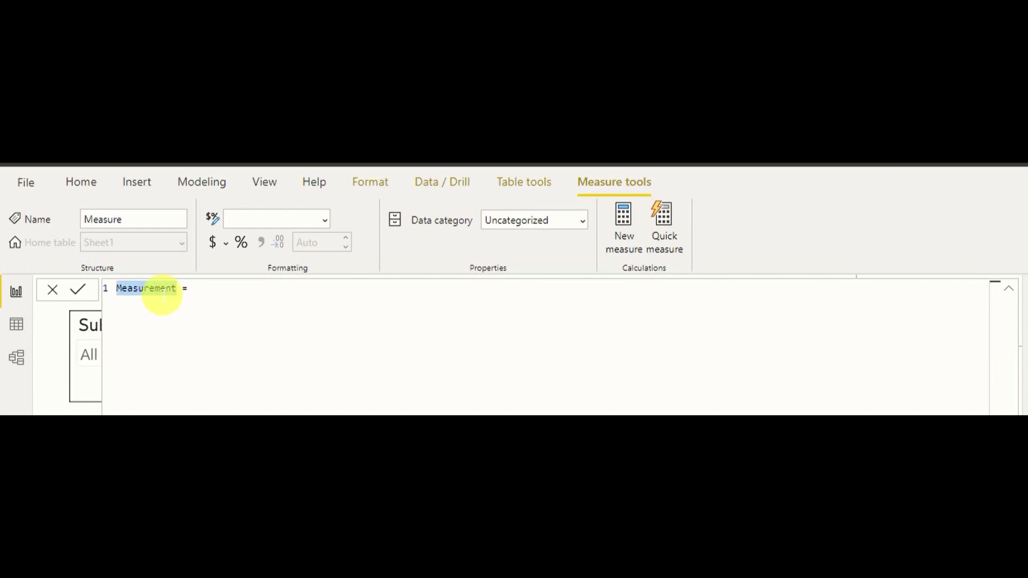
type("Name_1")
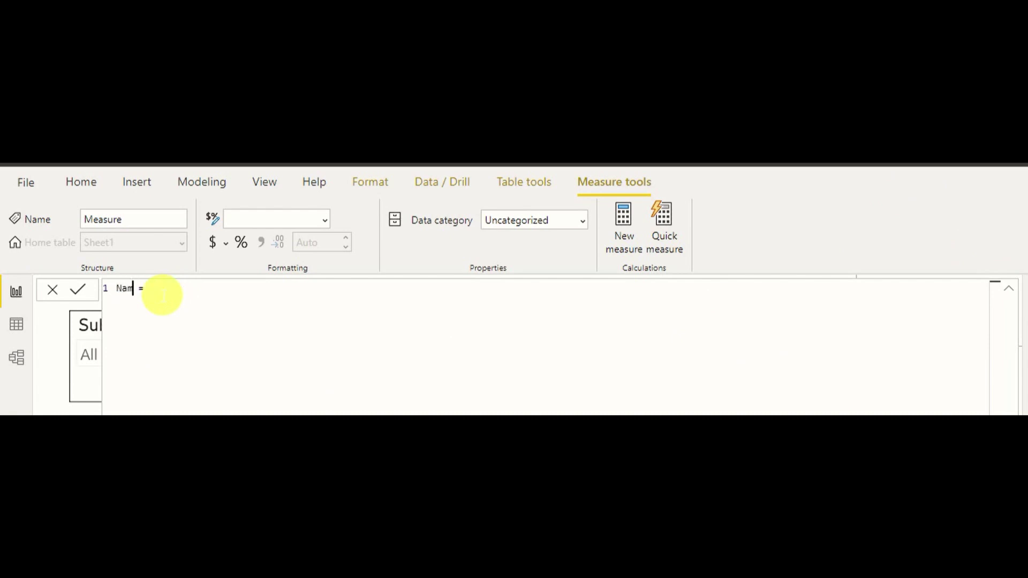
key("Right")
key("Right")
key("Right")
Define the Name_1 measure as SELECTEDVALUE(Sheet1[Name], "Select the name") and commit the formula
type("S")
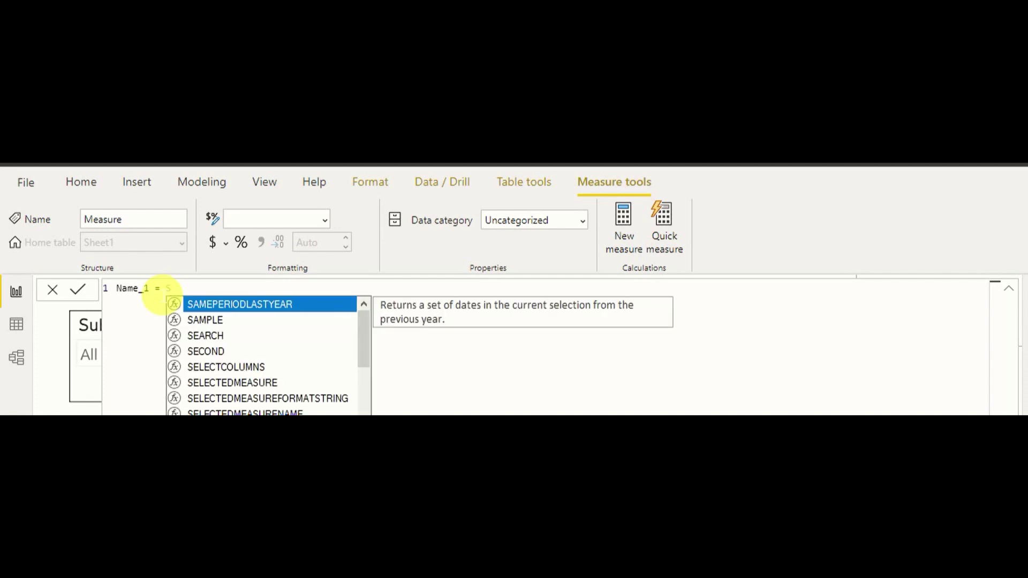
key("Down")
key("Down")
key("Down")
key("Down")
key("Down")
key("Down")
type("ELECTEDVALUE(")
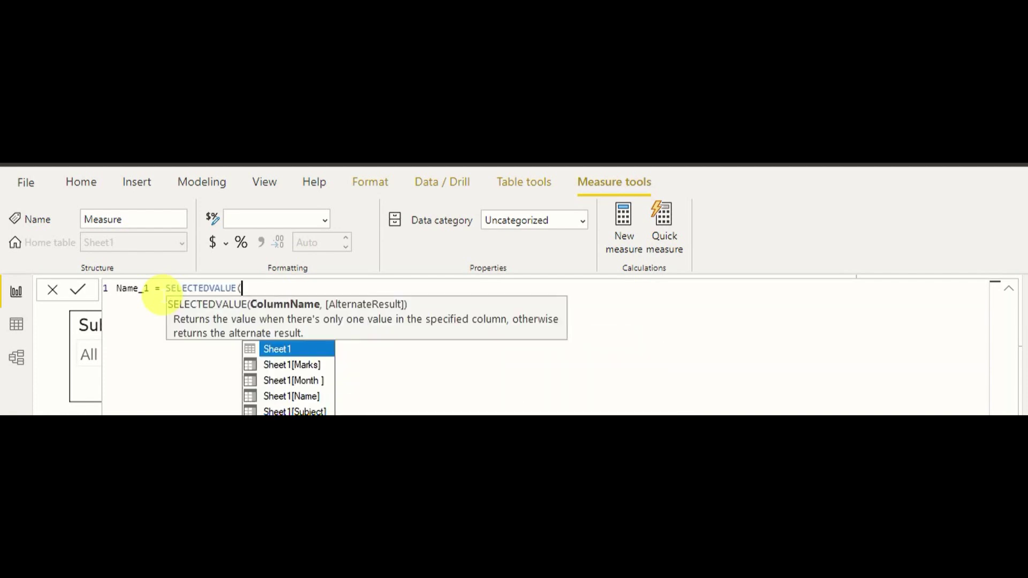
key("Down")
key("Down")
key("Down")
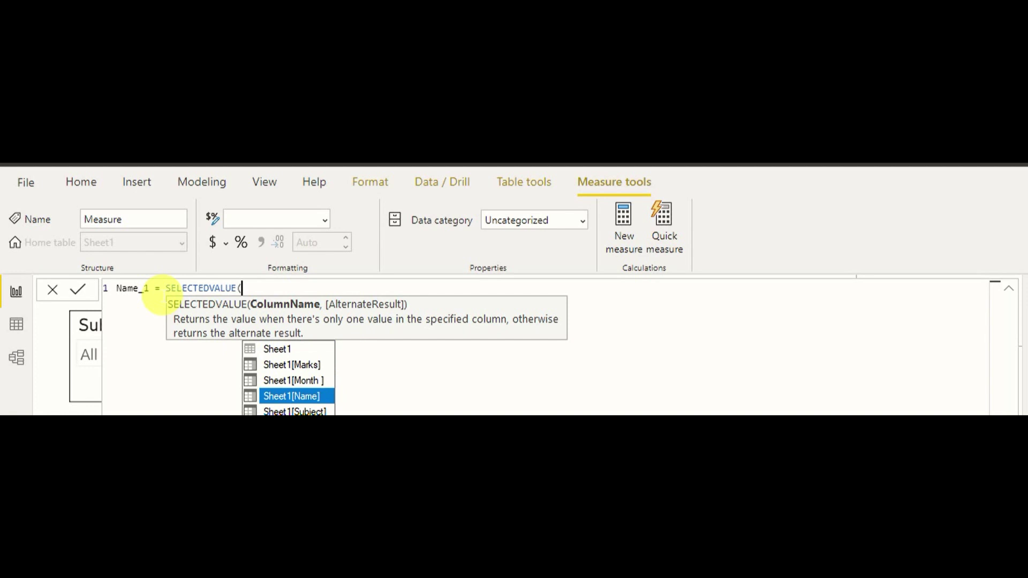
key("Tab")
type(",")
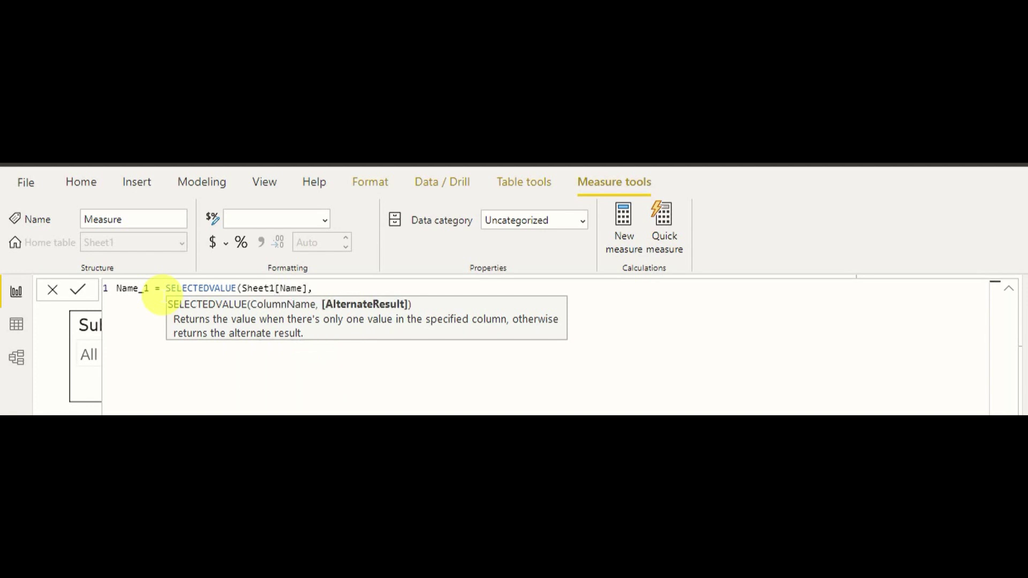
type(" \"Select the name\")")
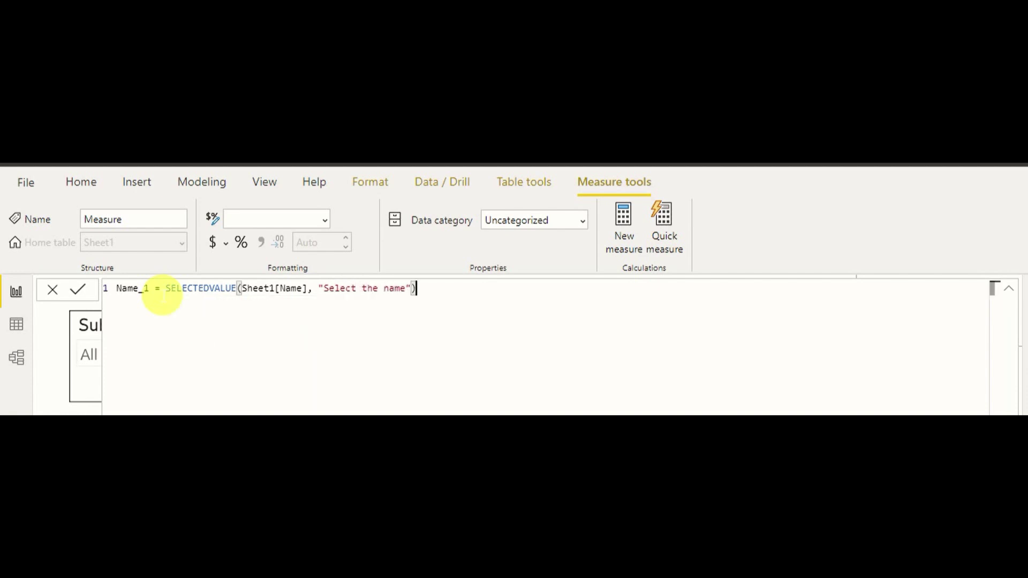
key("Return")
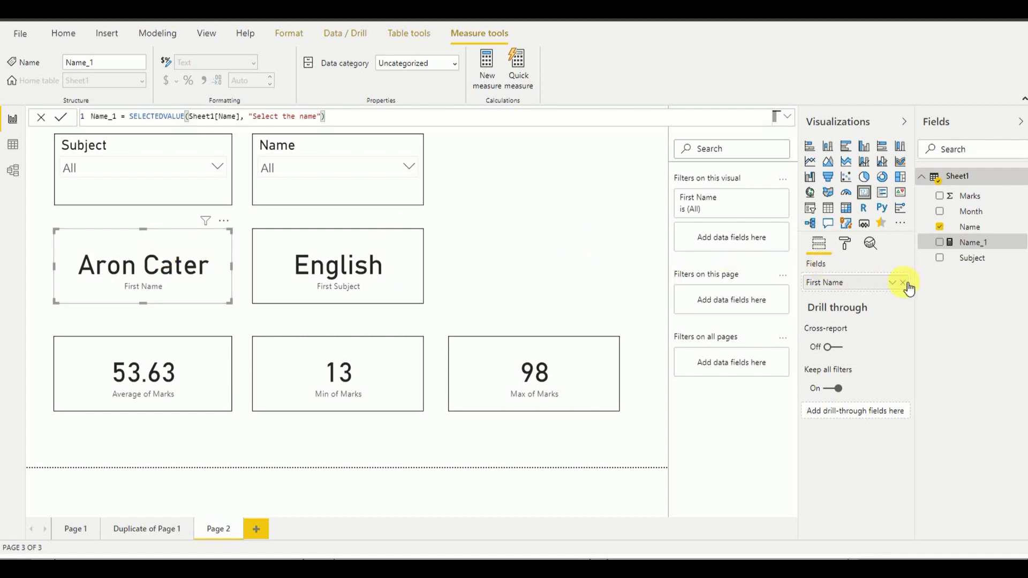
Replace the name card's First Name field with the Name_1 measure and make the card slightly taller to fit its text
left_click_drag(958, 241, 845, 288)
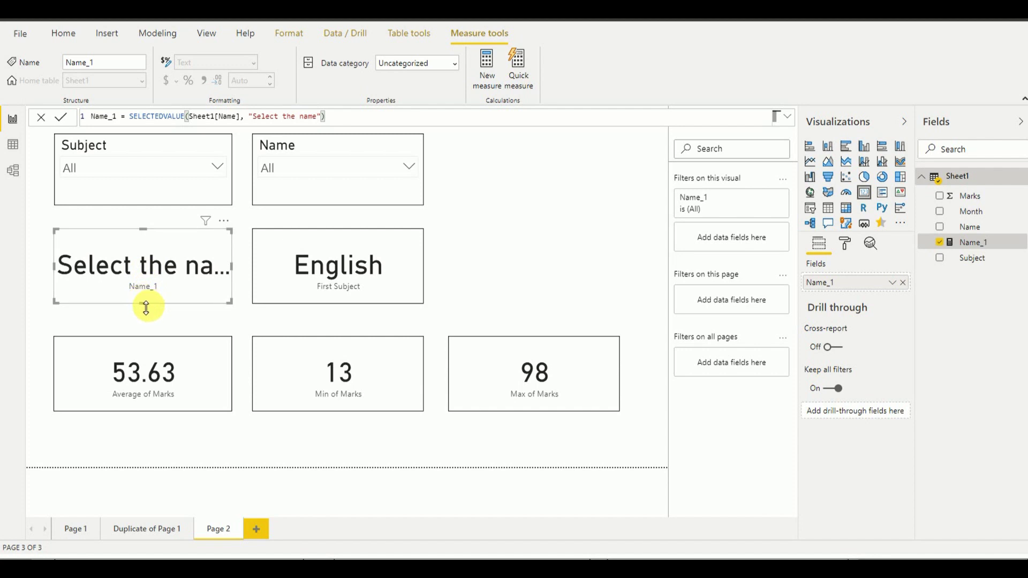
left_click_drag(142, 308, 142, 317)
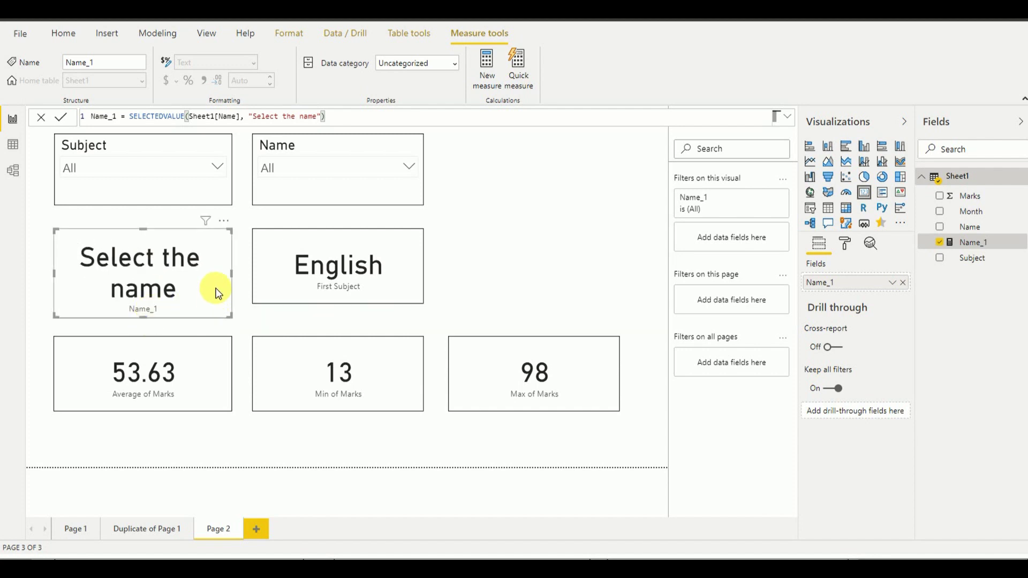
Test the name card by choosing the first student in the Name slicer
left_click(352, 166)
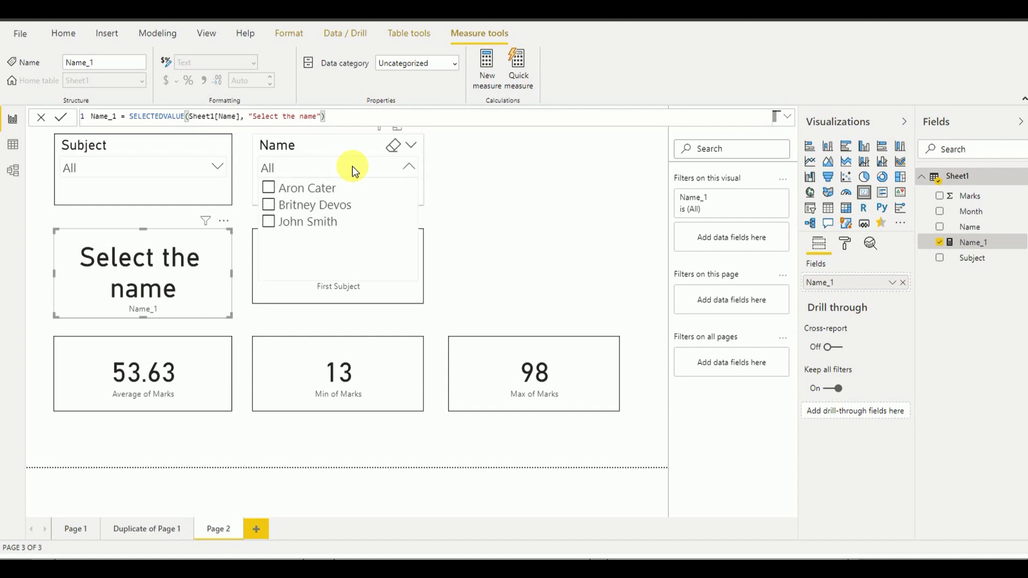
left_click(315, 191)
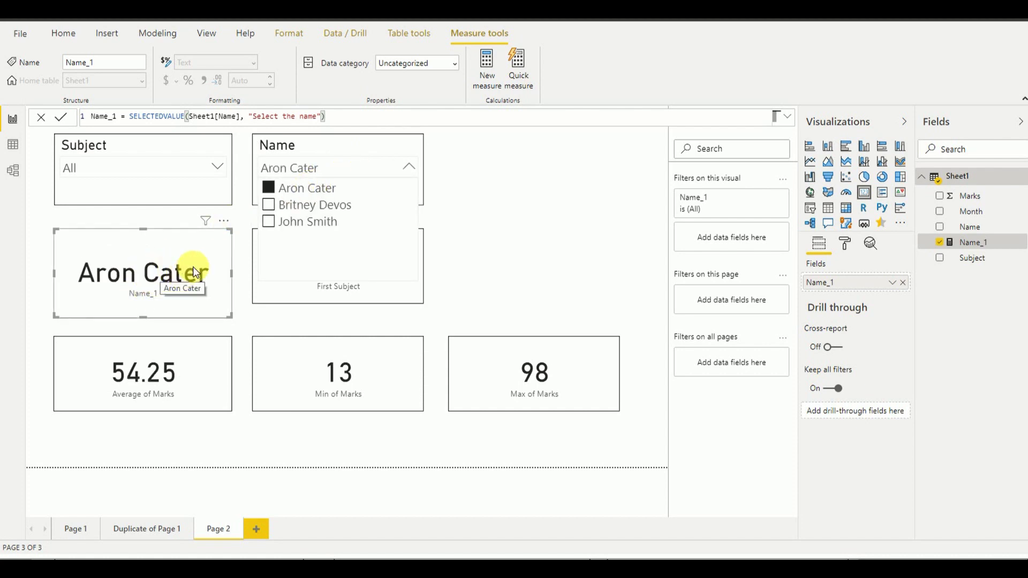
left_click(406, 167)
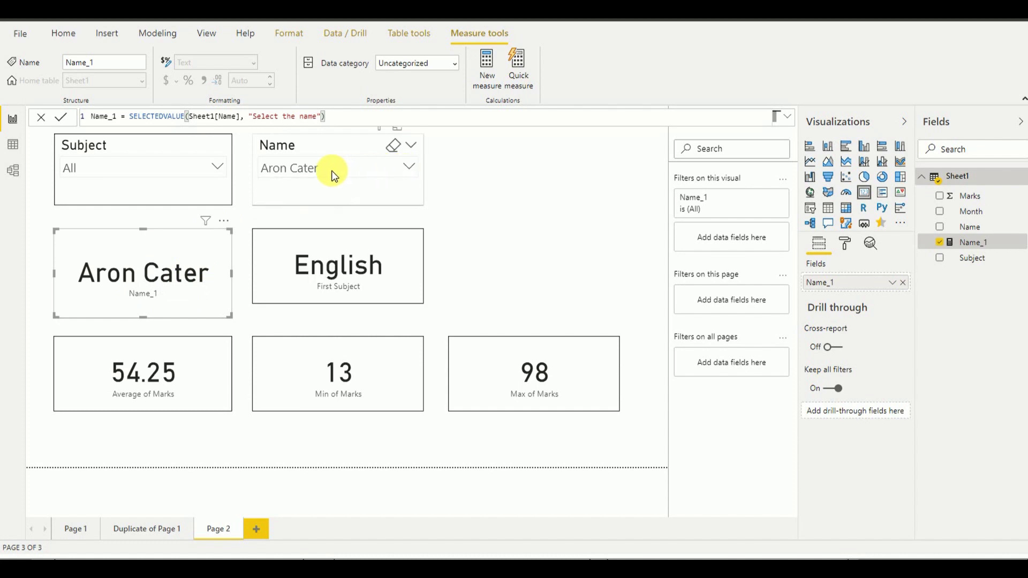
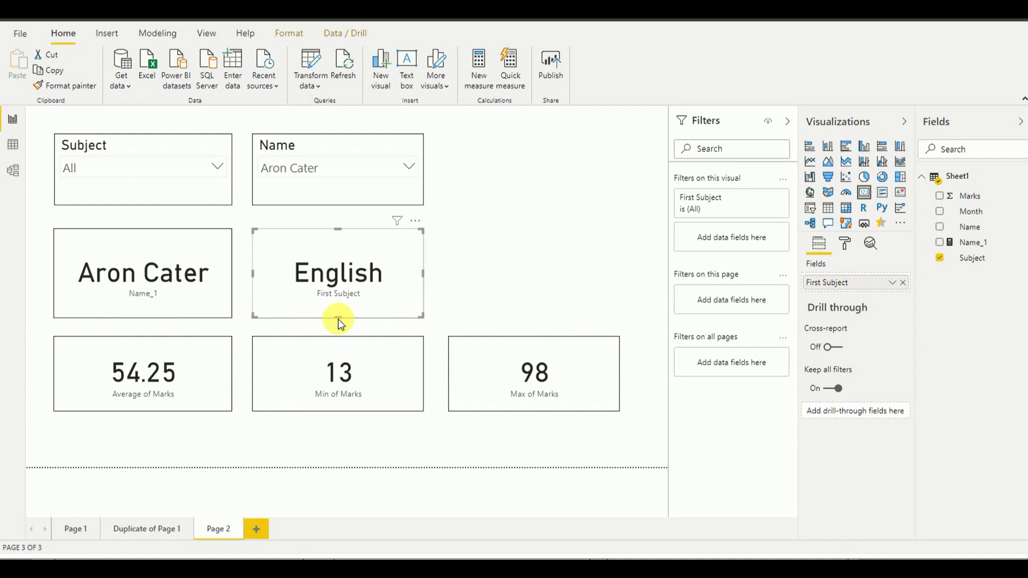
Start a new measure named Subject_1 in the Sheet1 table
right_click(958, 177)
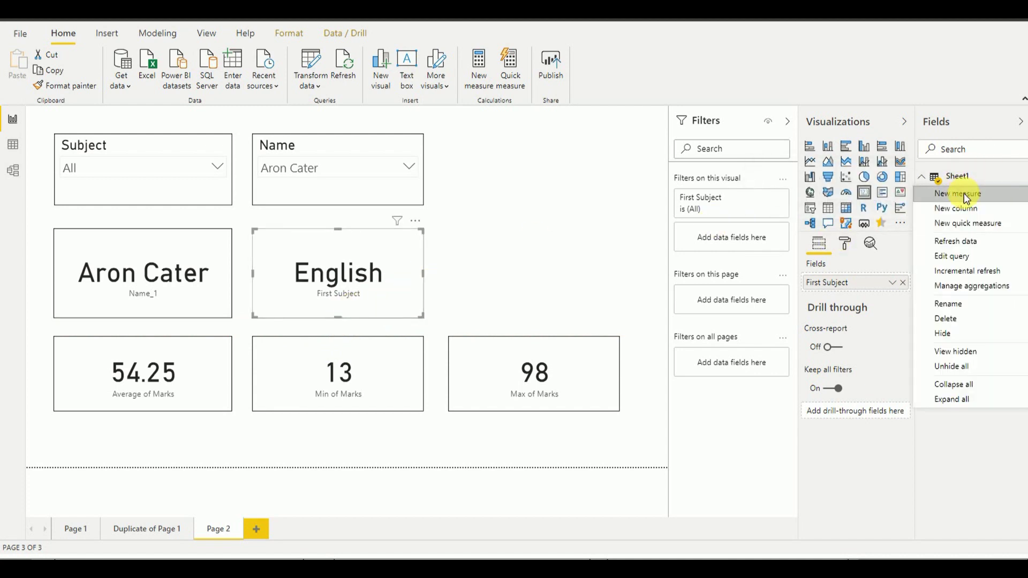
left_click(964, 195)
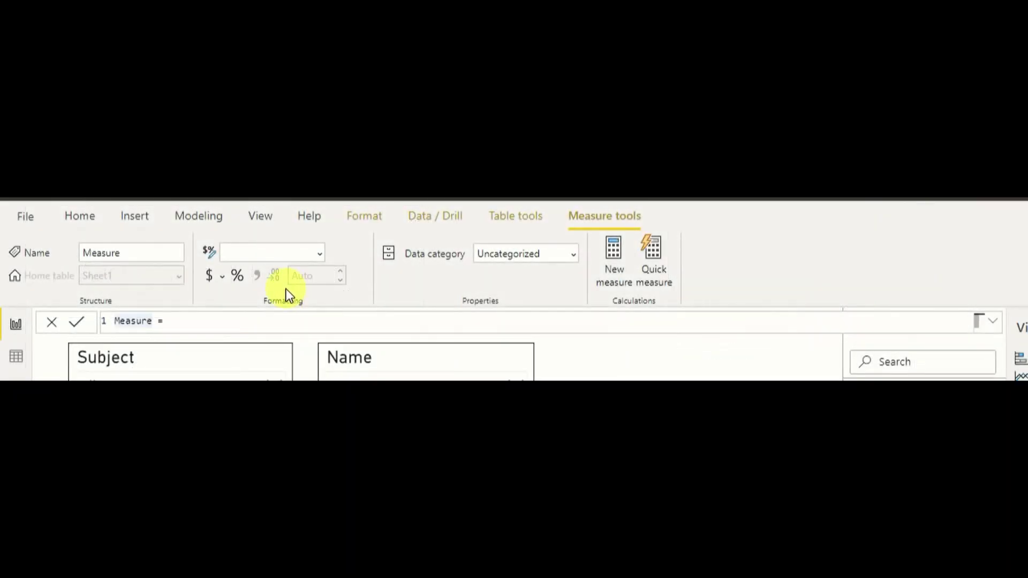
double_click(133, 321)
type("Subject_1")
key("Right")
key("Right")
key("Right")
Define the Subject_1 measure as SELECTEDVALUE(Sheet1[Subject], "Select the subject") and commit the formula
type("SE")
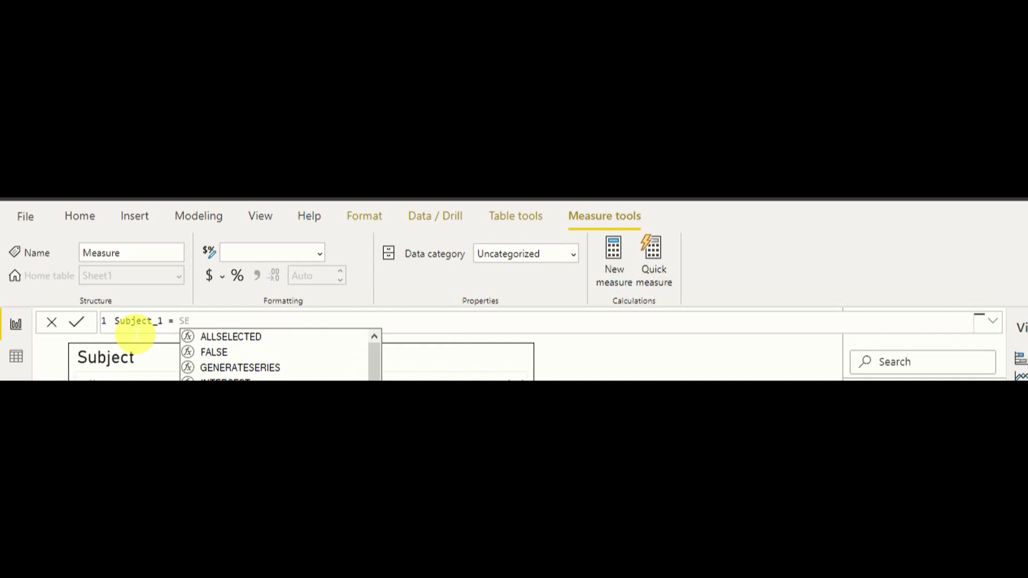
key("Down")
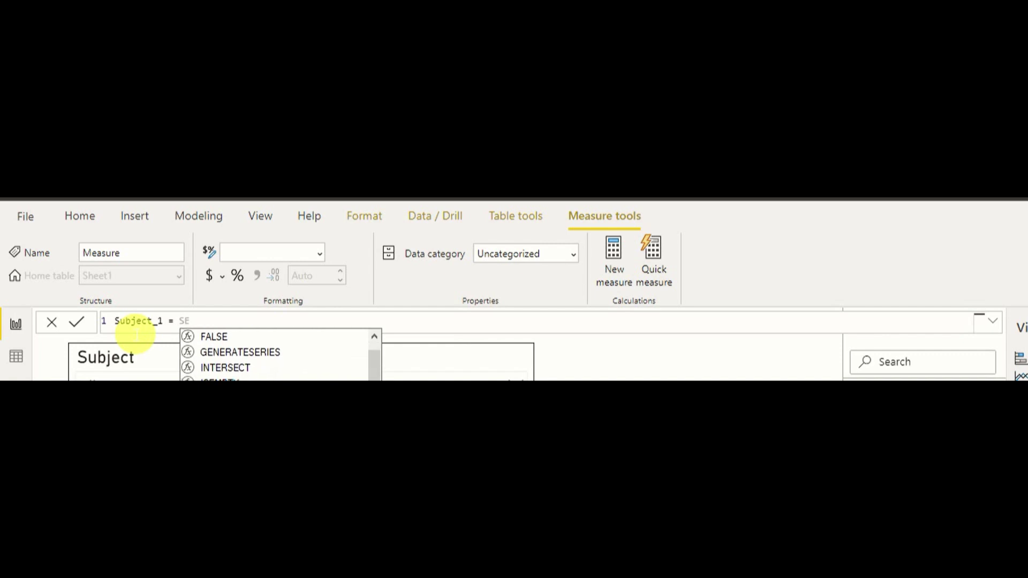
type("Le")
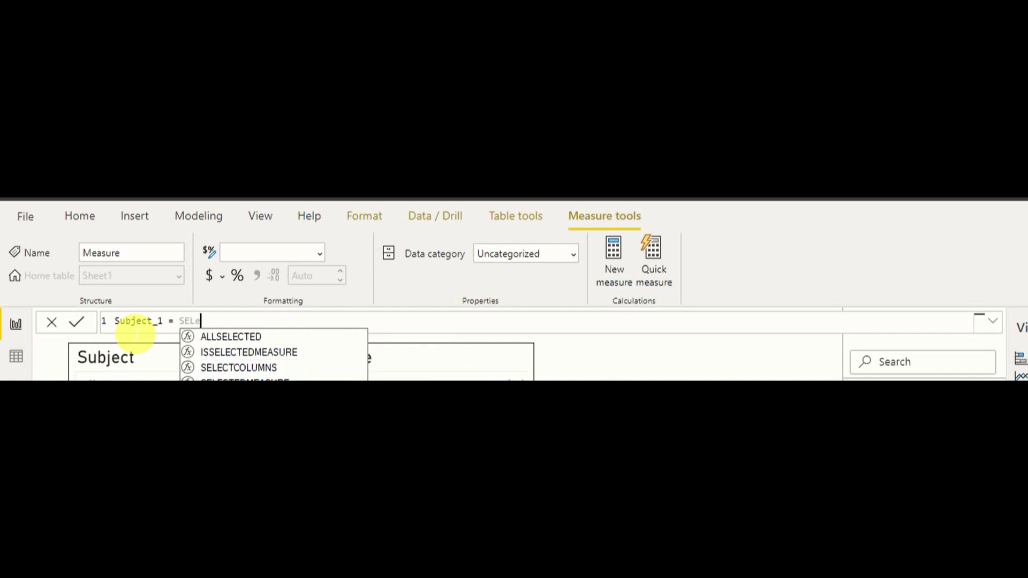
type("ctedvalue(")
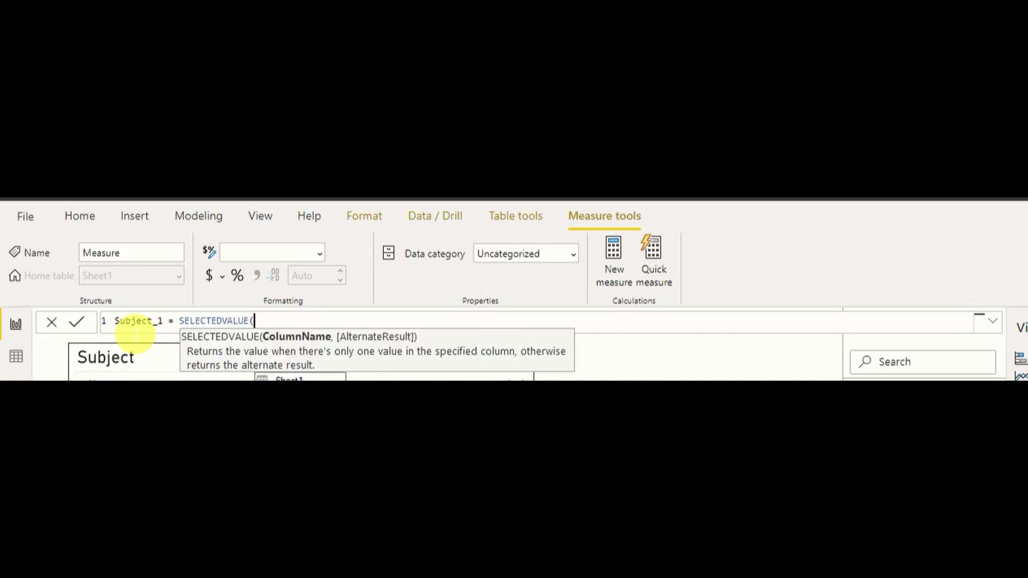
key("Tab")
type(", ")
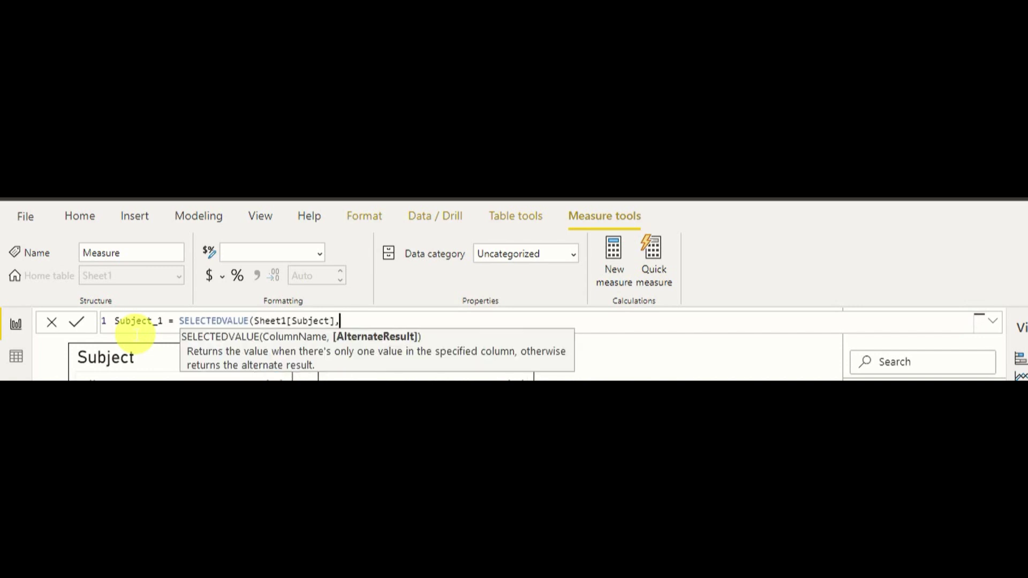
type("\"Select the subject\")")
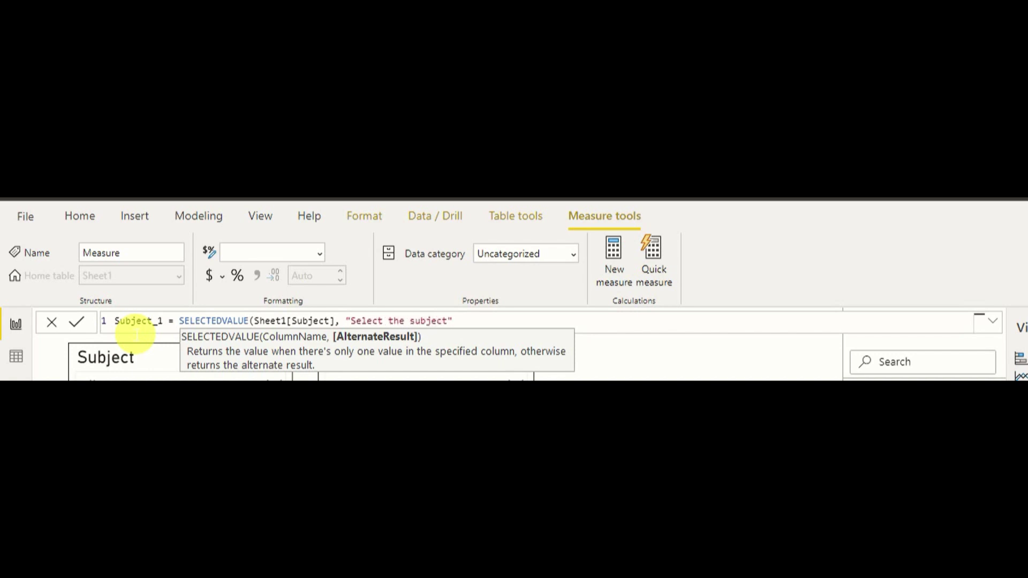
key("Return")
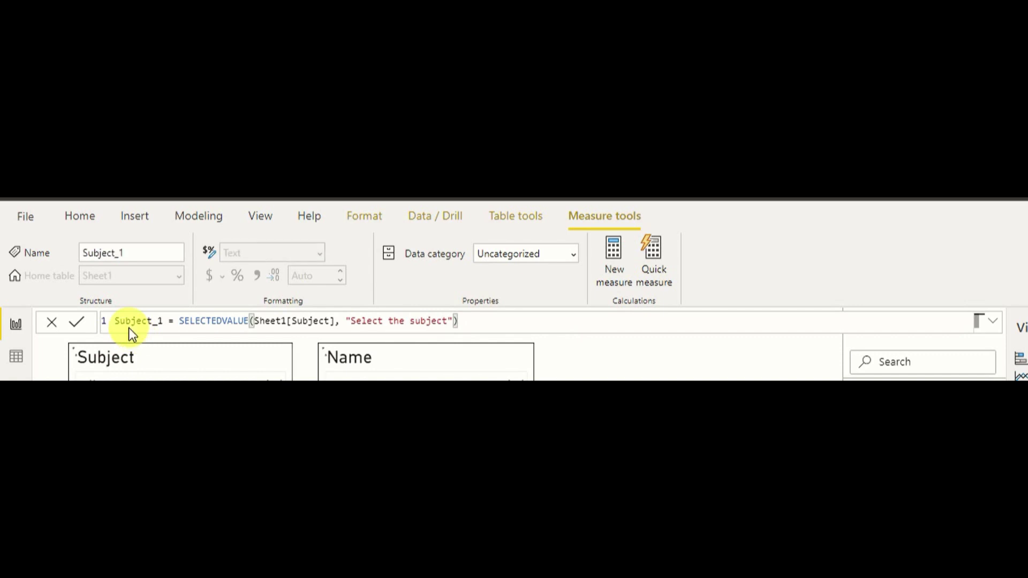
Replace the subject card's First Subject field with the Subject_1 measure
left_click(129, 327)
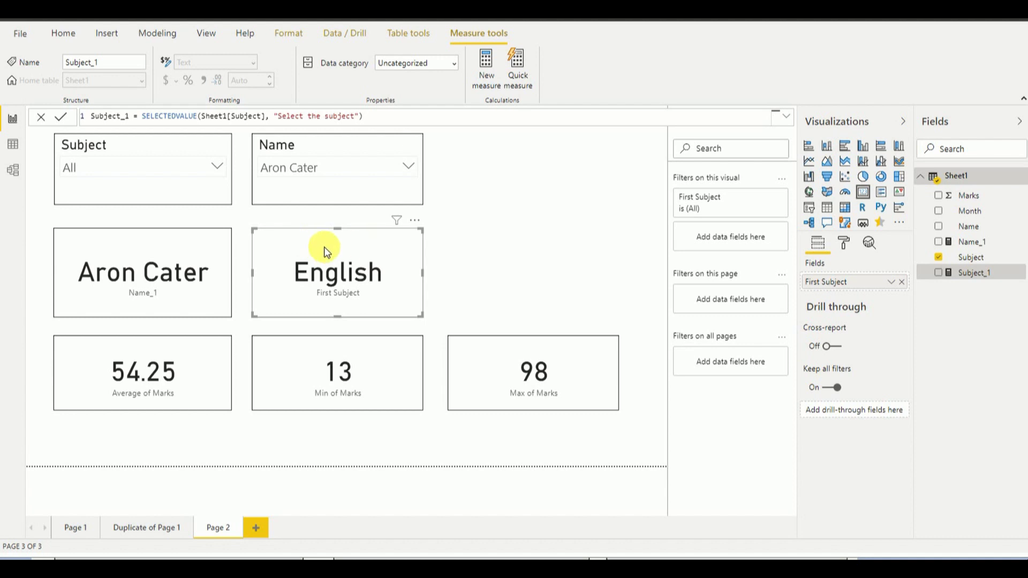
left_click(903, 282)
left_click_drag(974, 273, 855, 282)
mouse_move(422, 315)
left_mouse_down()
mouse_move(447, 316)
mouse_move(422, 315)
left_mouse_up()
Test the subject card by selecting Science in the Subject slicer and clearing that selection again
left_click(146, 172)
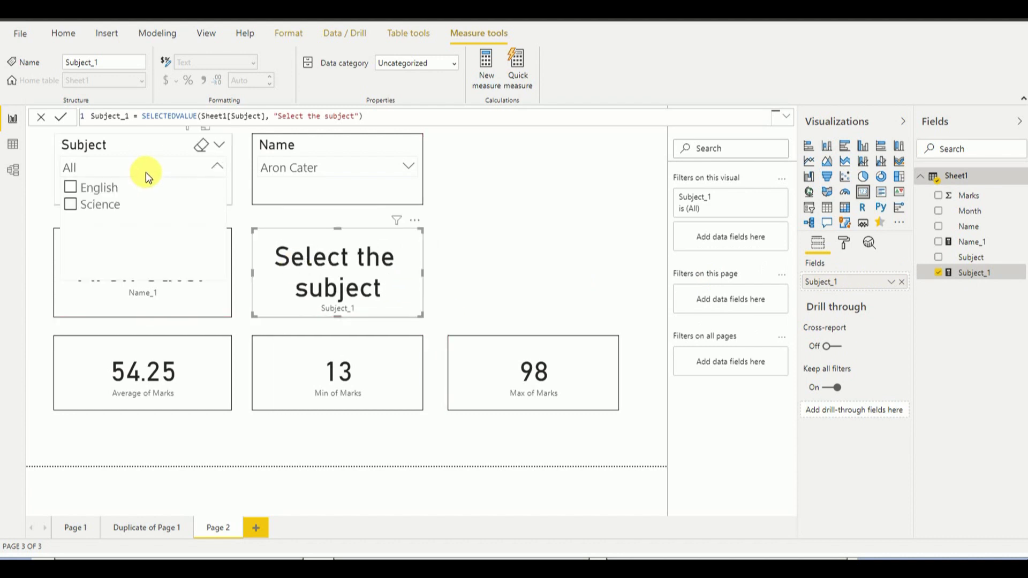
left_click(104, 204)
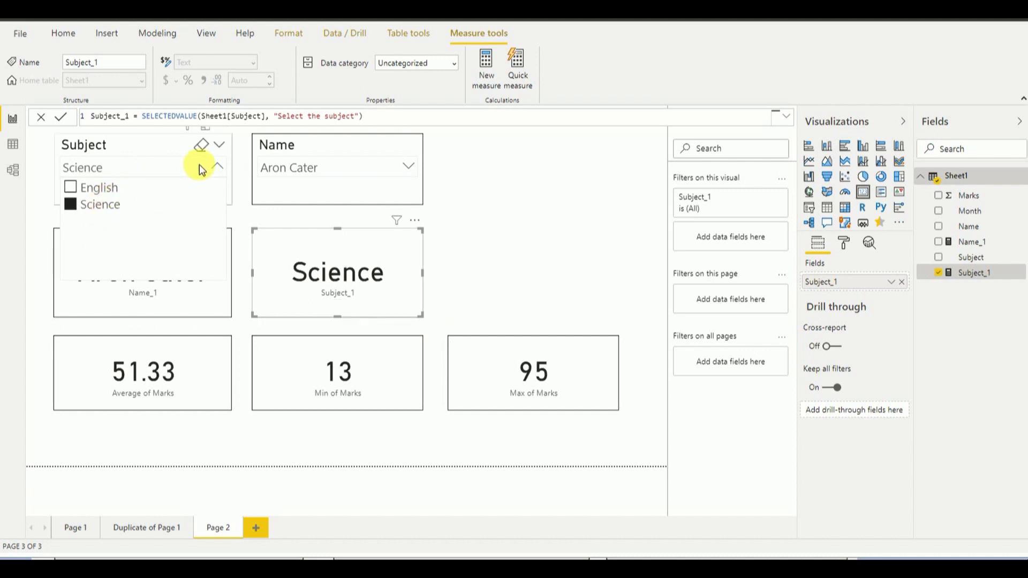
left_click(217, 167)
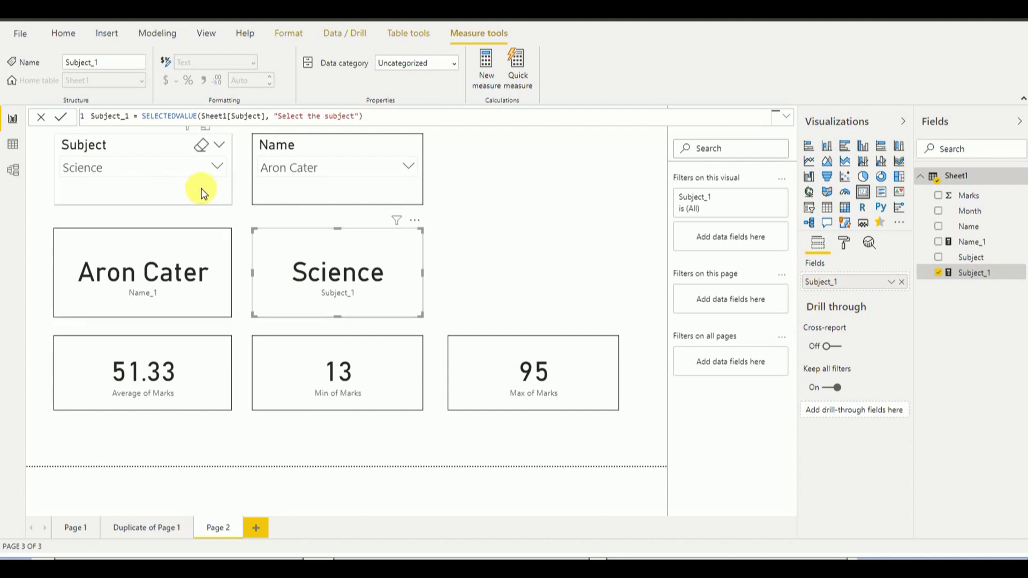
left_click(216, 166)
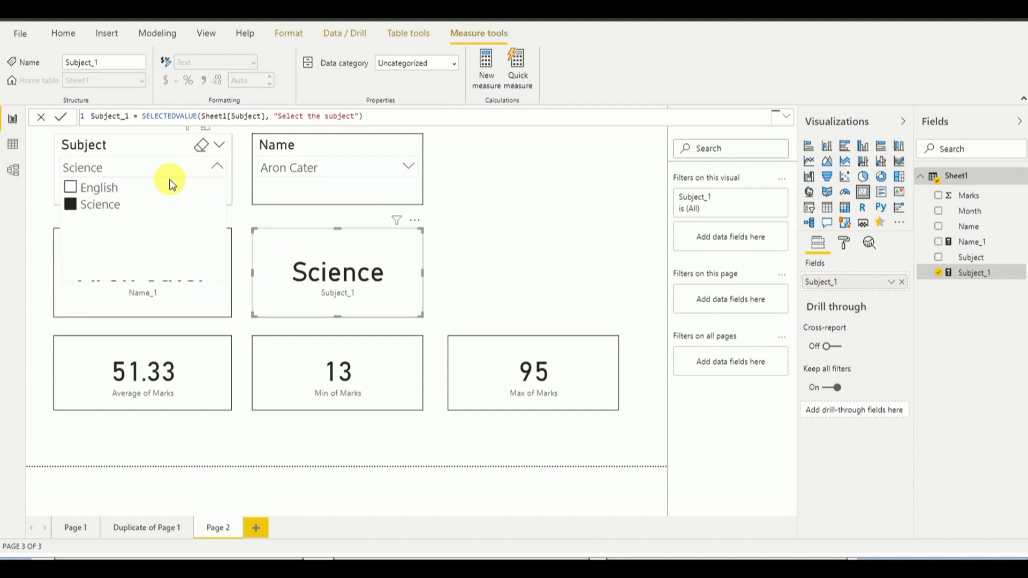
left_click(110, 203)
left_click(209, 159)
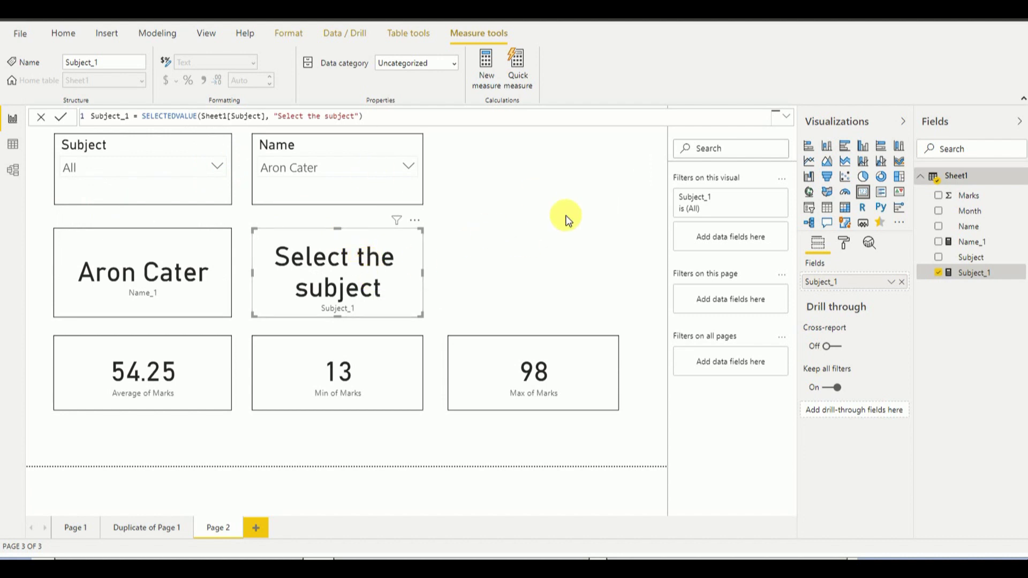
Test the name card with the second student in the Name slicer and clear the slicer's selection
left_click(343, 177)
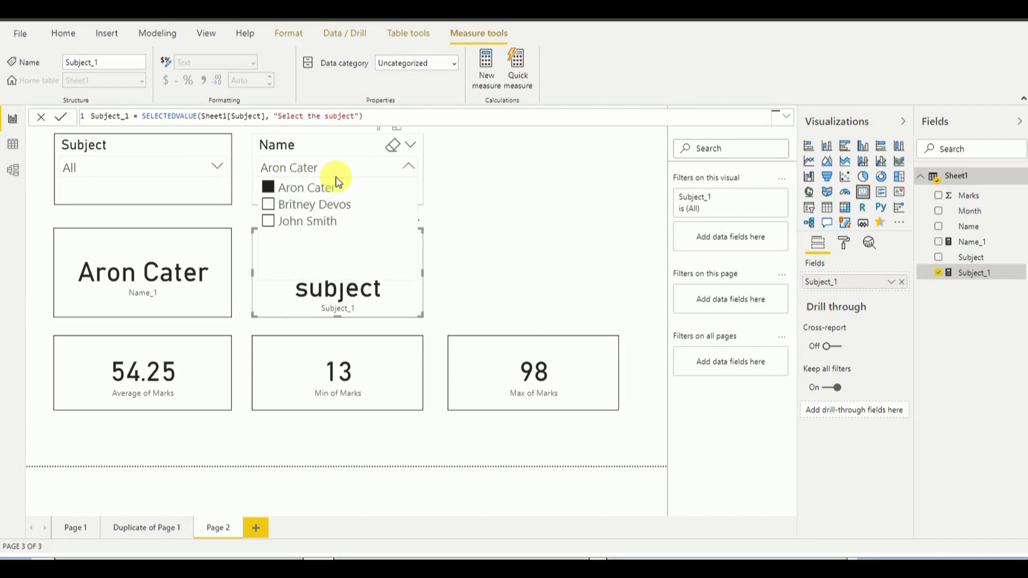
left_click(325, 210)
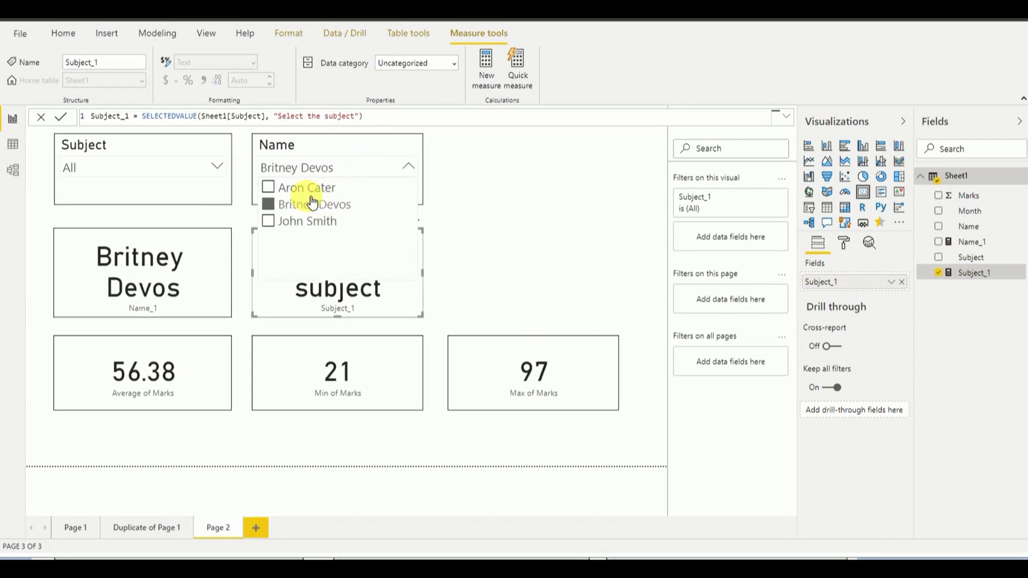
left_click(307, 204)
left_click(360, 169)
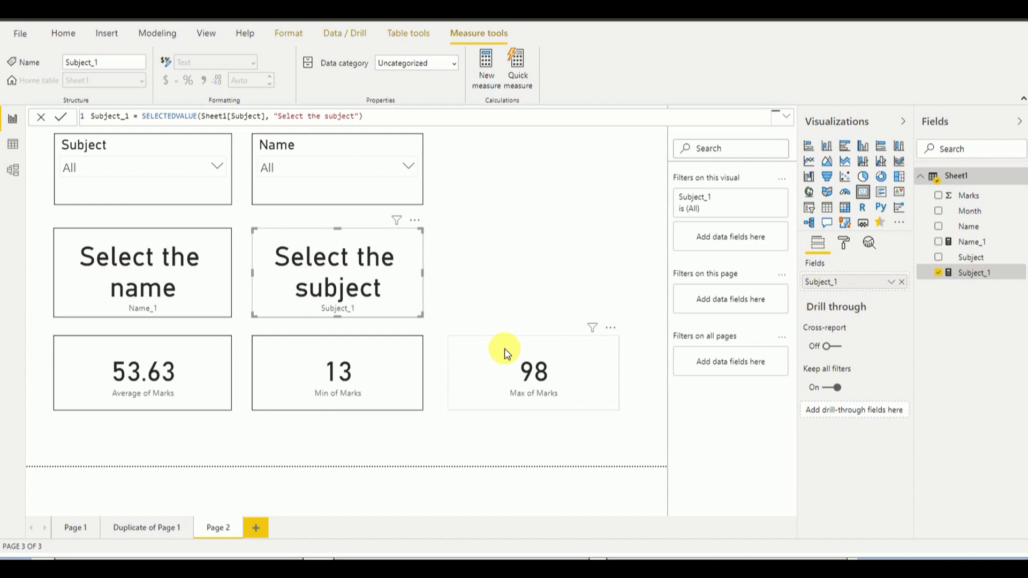
Start a new measure in the Sheet1 table, expand its formula editor and name the measure Average_1
left_click(183, 349)
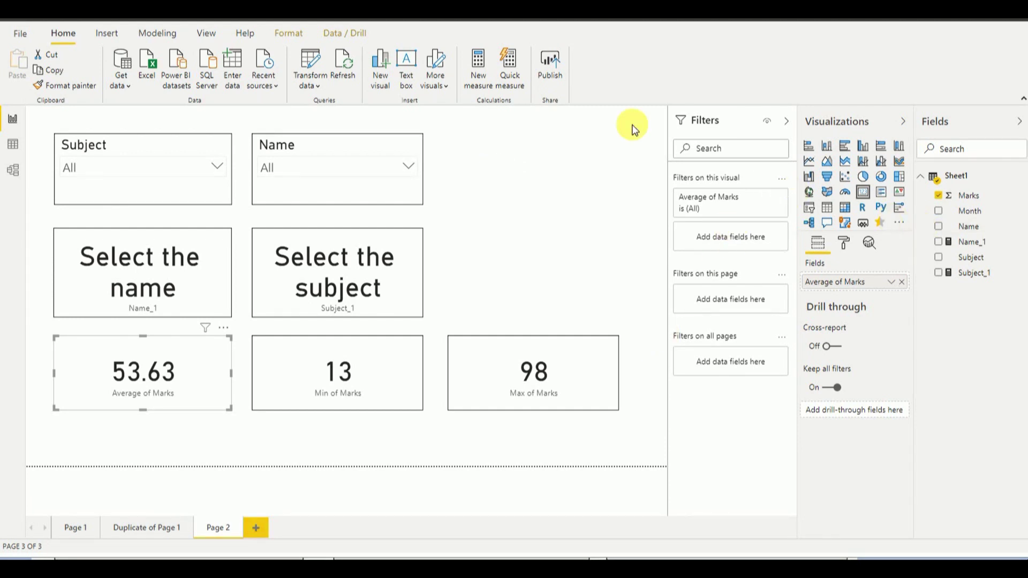
right_click(958, 176)
left_click(965, 198)
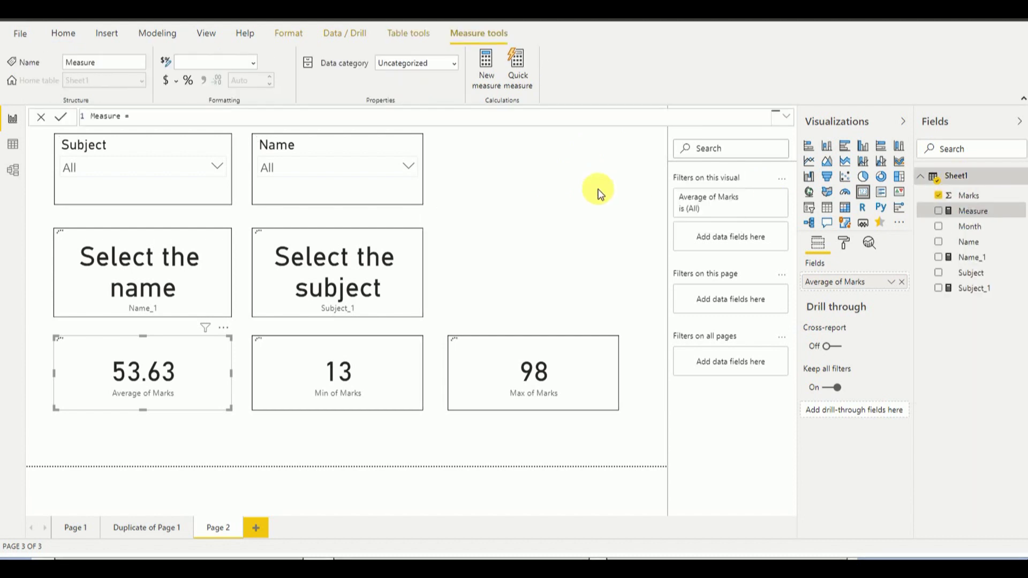
left_click(787, 116)
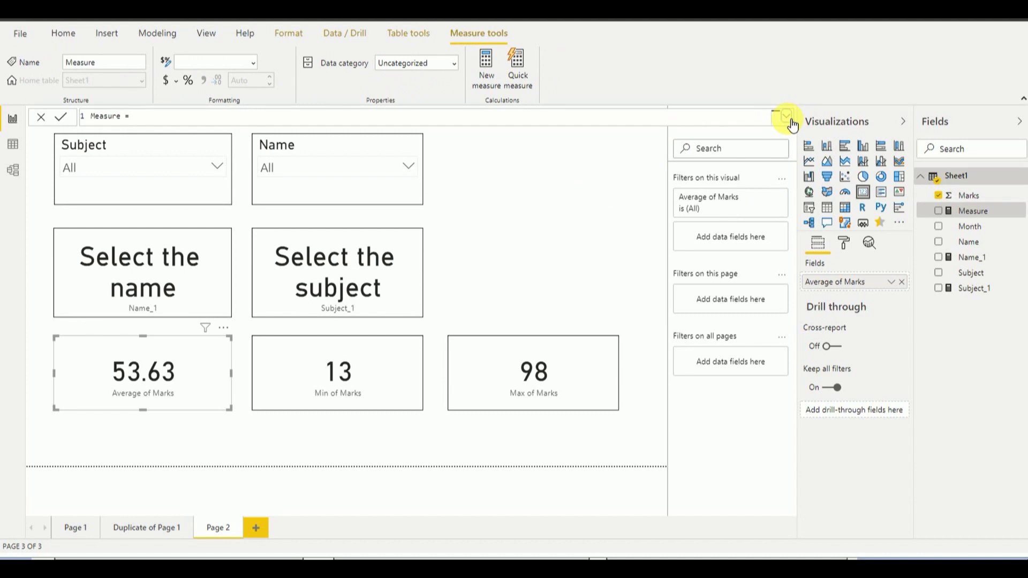
type("ment")
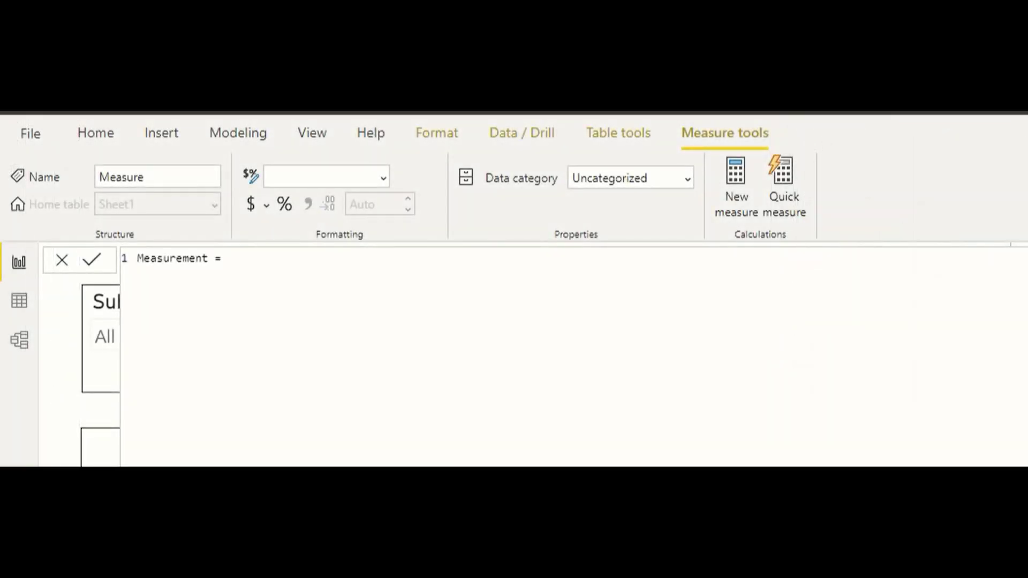
double_click(172, 259)
type("Average_")
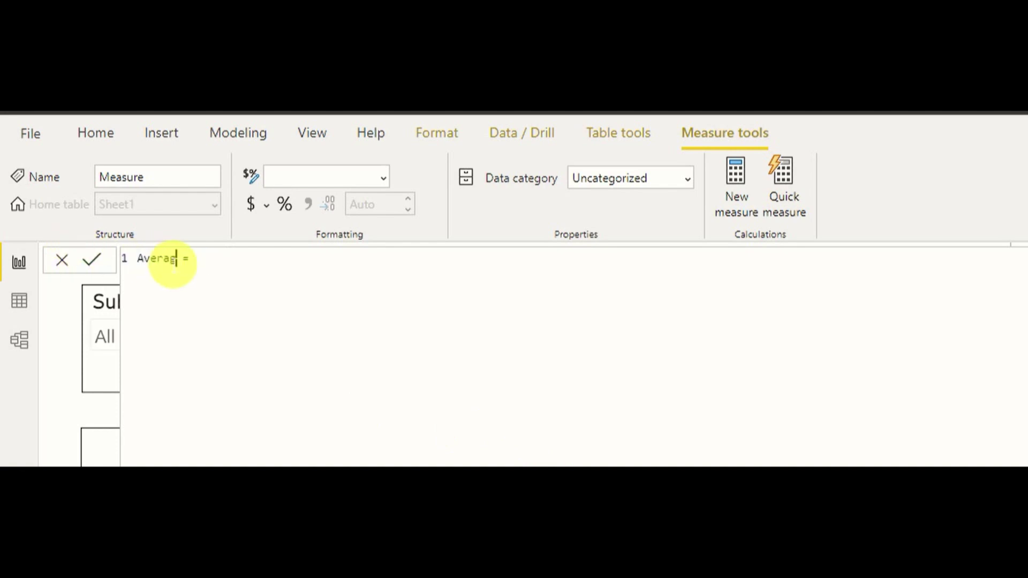
type("1")
On a new line of the Average_1 formula, declare VAR Name_1 = SELECTEDVALUE(Sheet1[Name])
key("End")
key("shift+Return")
type("VAR")
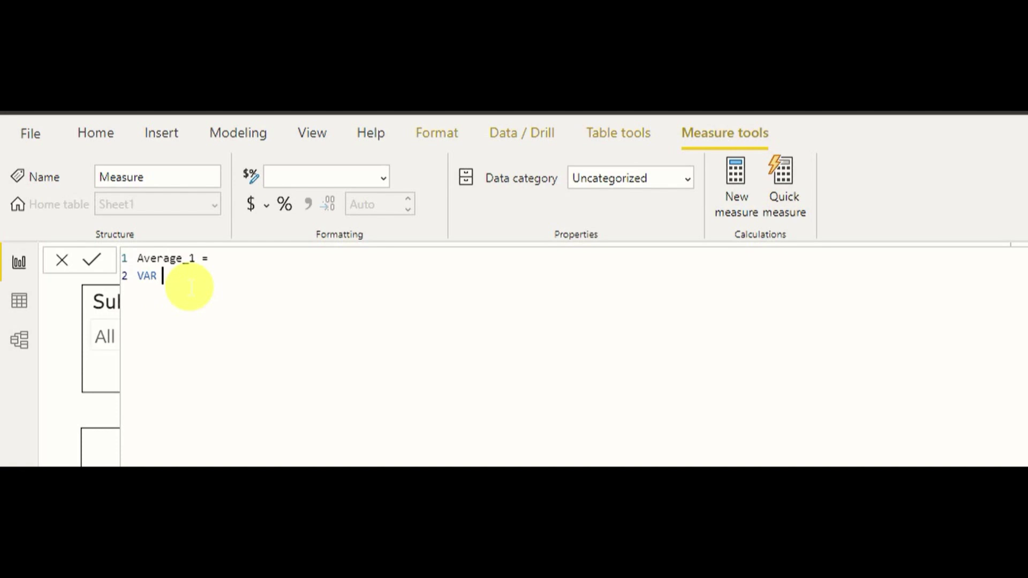
type("Name_1 = Sele")
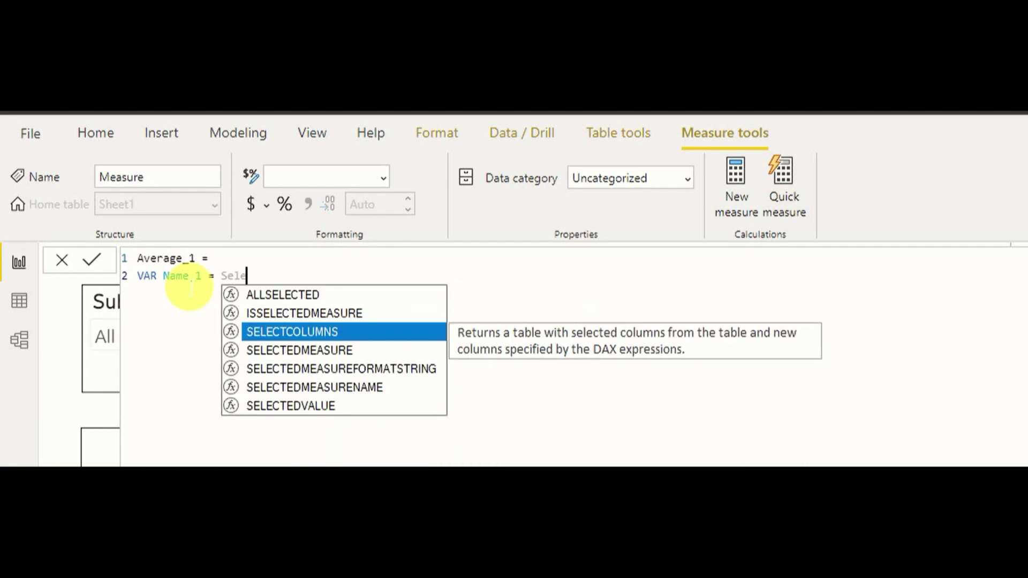
key("Down")
key("Down")
key("Down")
key("Down")
key("Tab")
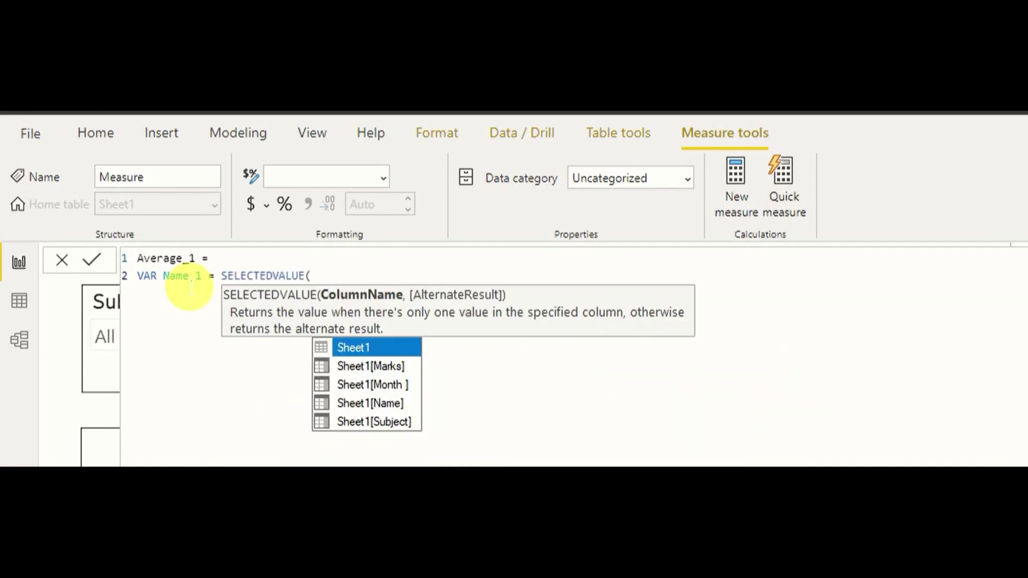
key("Down")
key("Down")
key("Down")
key("Tab")
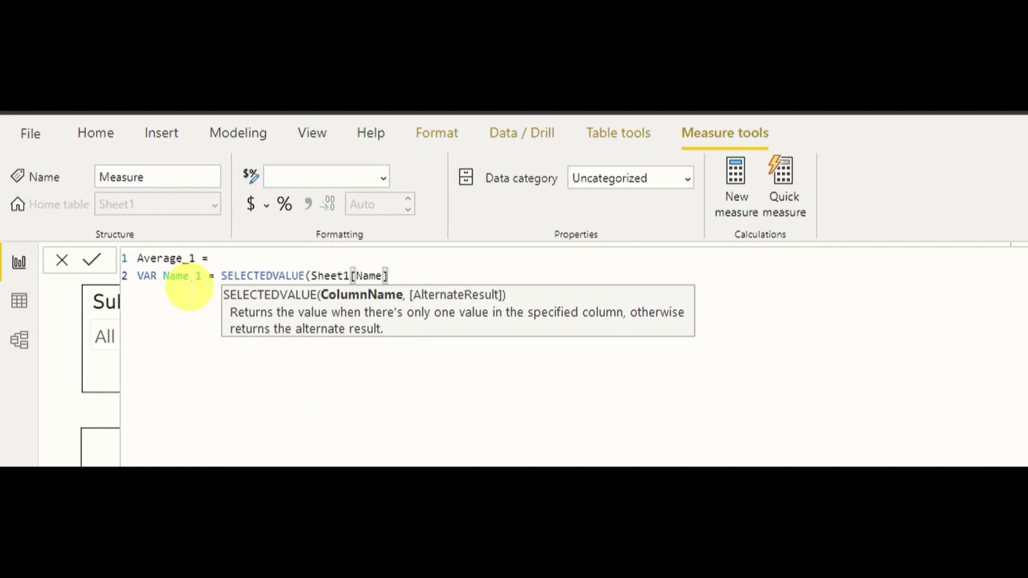
type(")")
On the following line of the formula, declare VAR Subject_1 = SELECTEDVALUE(Sheet1[Subject])
key("shift+Return")
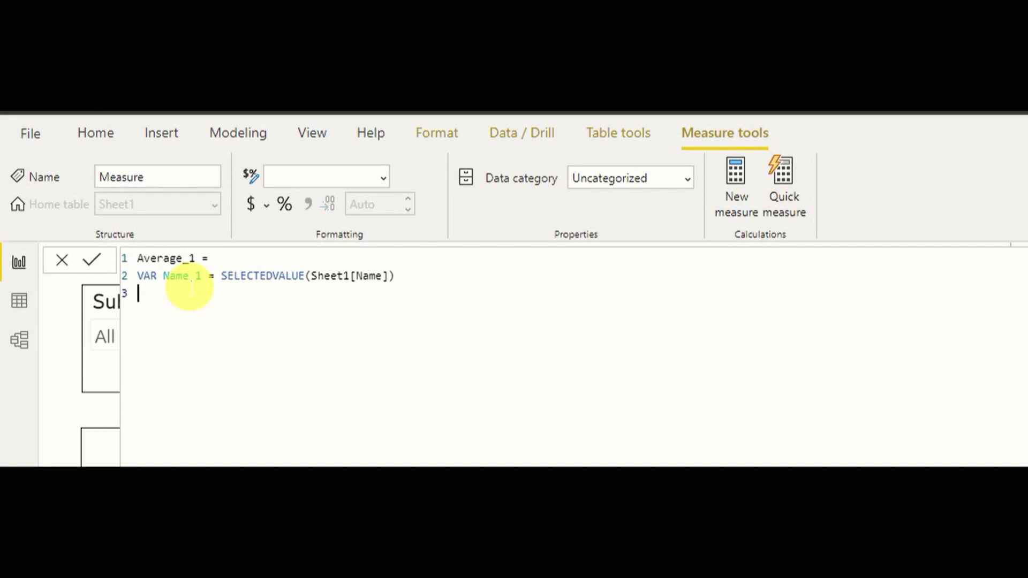
type("VAR Subject_1 = Sele")
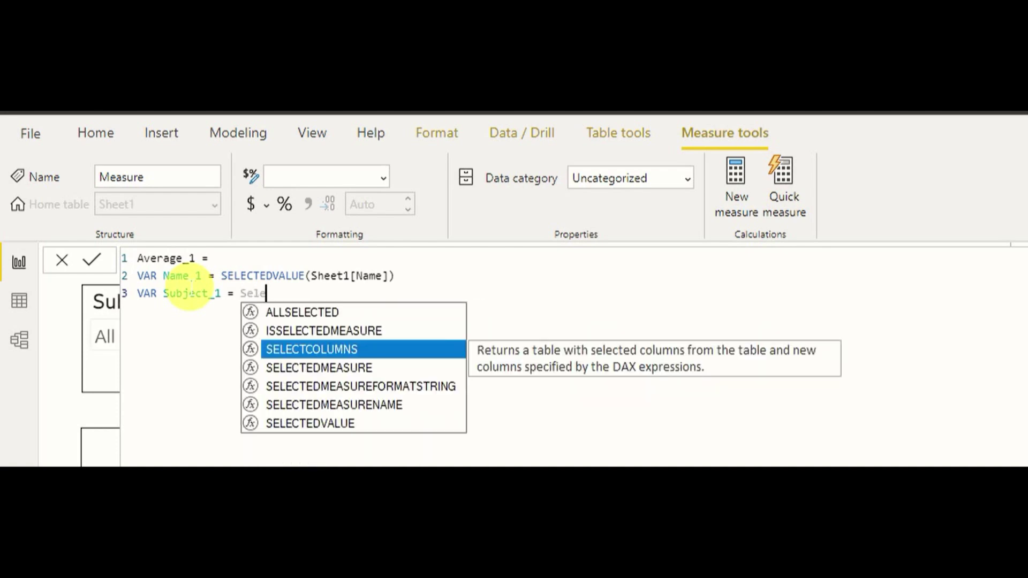
key("Down")
key("Down")
key("Down")
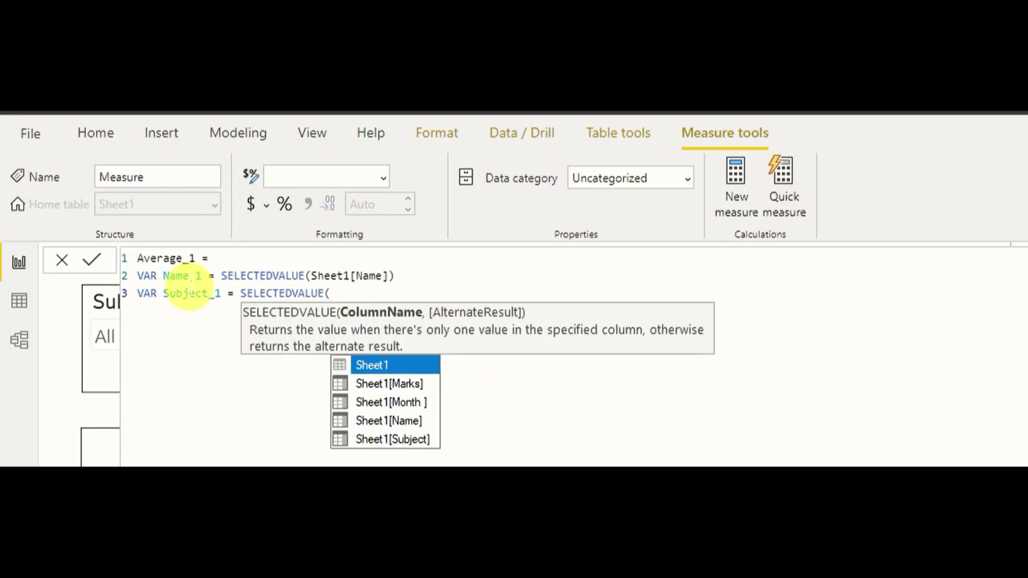
type("Shee")
key("Down")
key("Down")
key("Down")
key("Down")
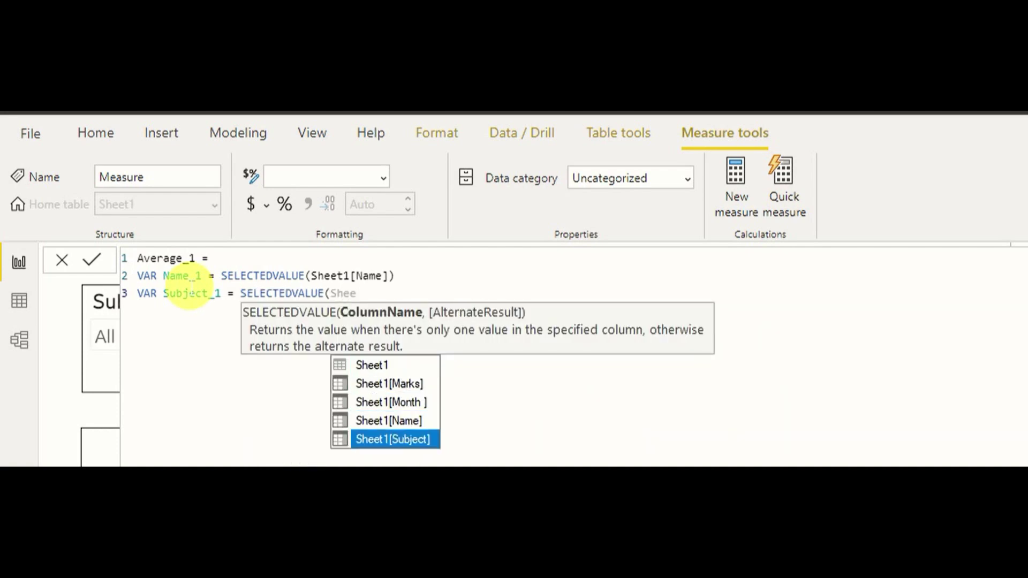
key("Tab")
type(")")
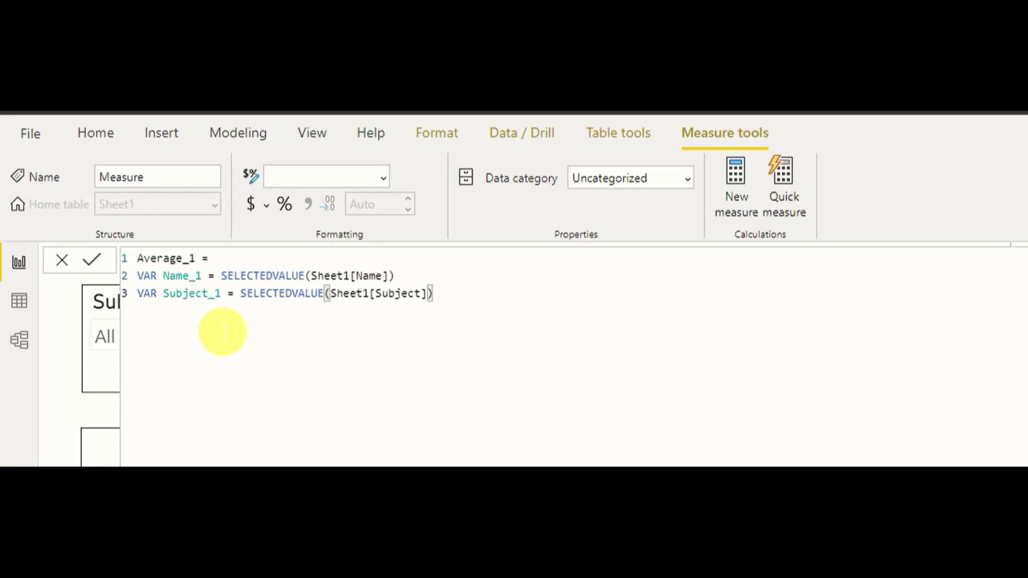
On a fourth line, declare VAR Average_R as a CALCULATE whose expression is AVERAGE(Sheet1[Marks])
key("Return")
type("VAR Average")
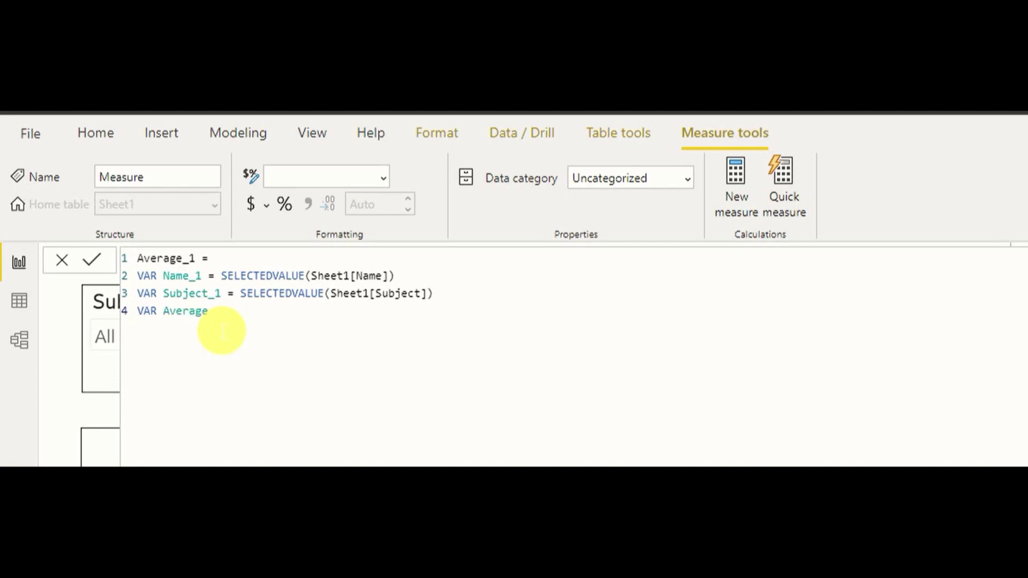
type("_R = CALCULATE(")
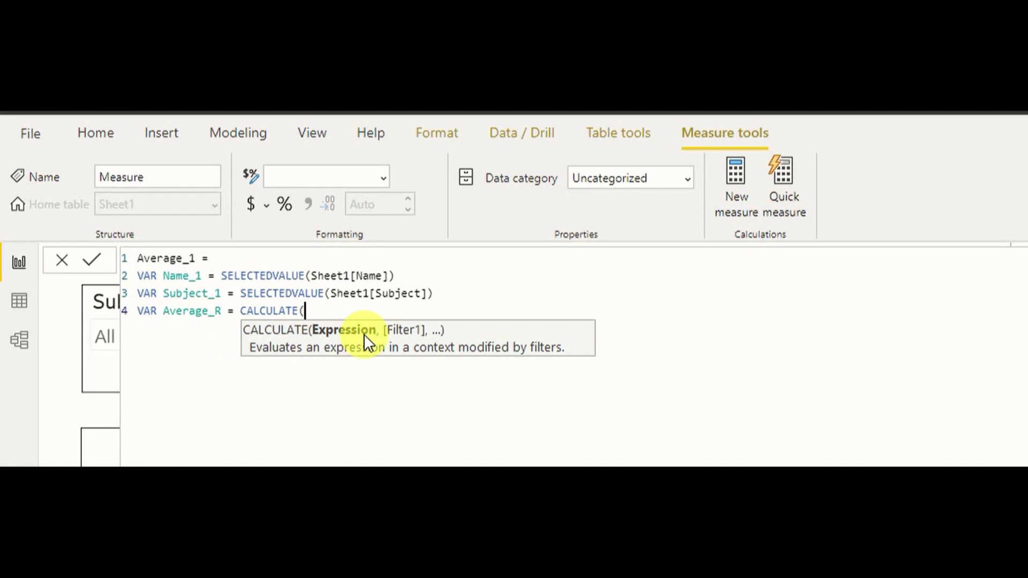
type("Ave")
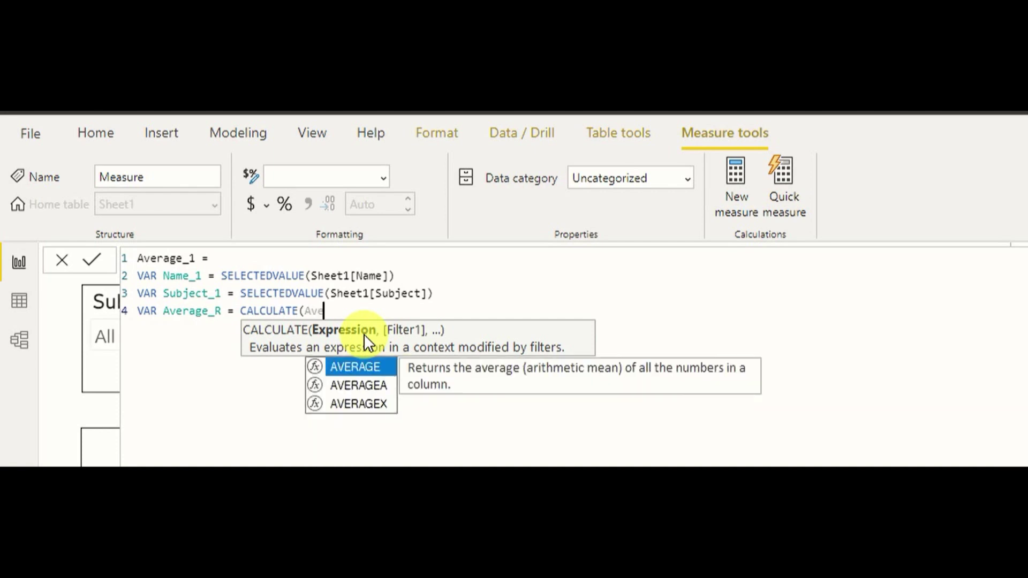
key("Tab")
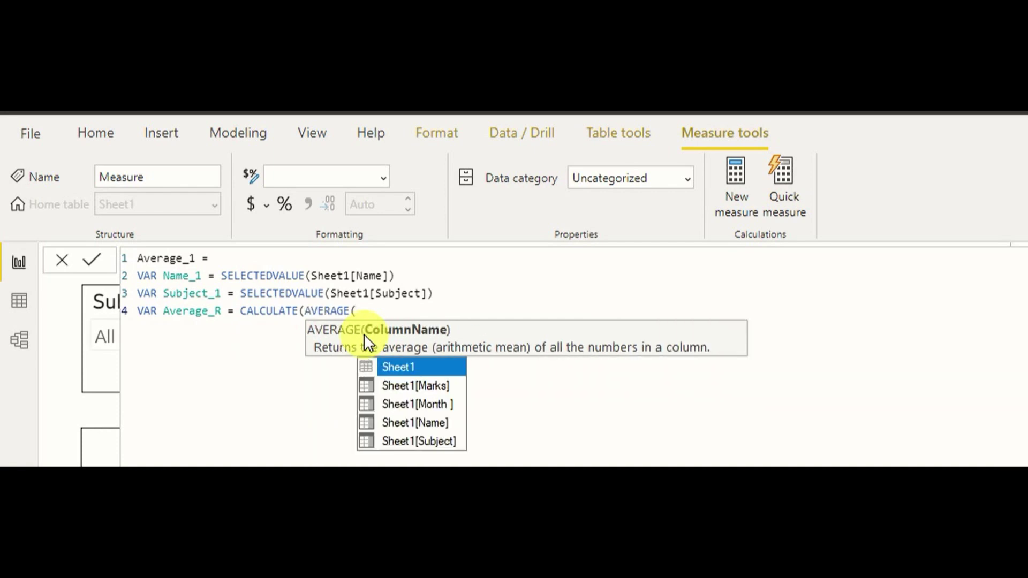
key("Down")
key("Tab")
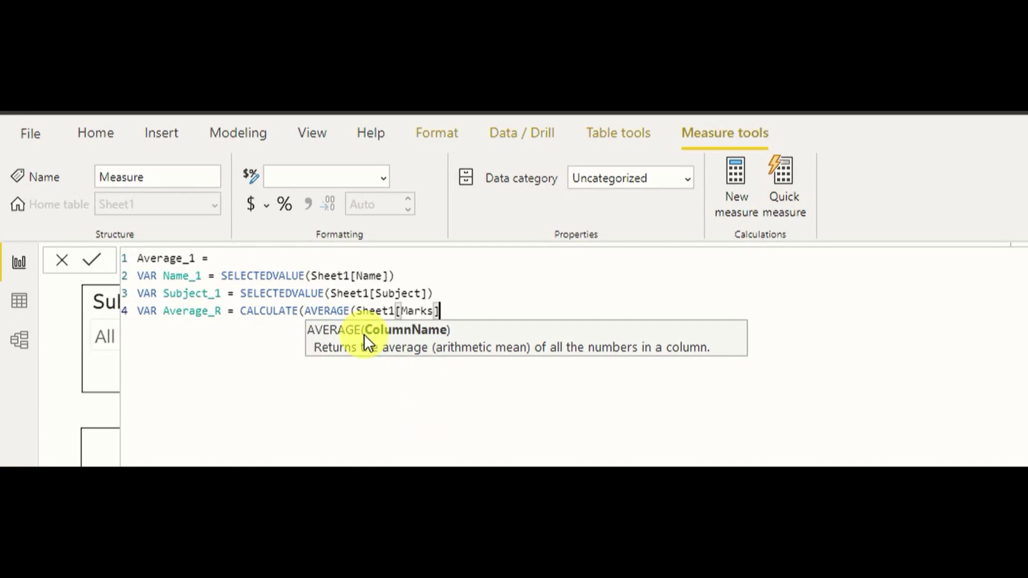
type(",")
key("BackSpace")
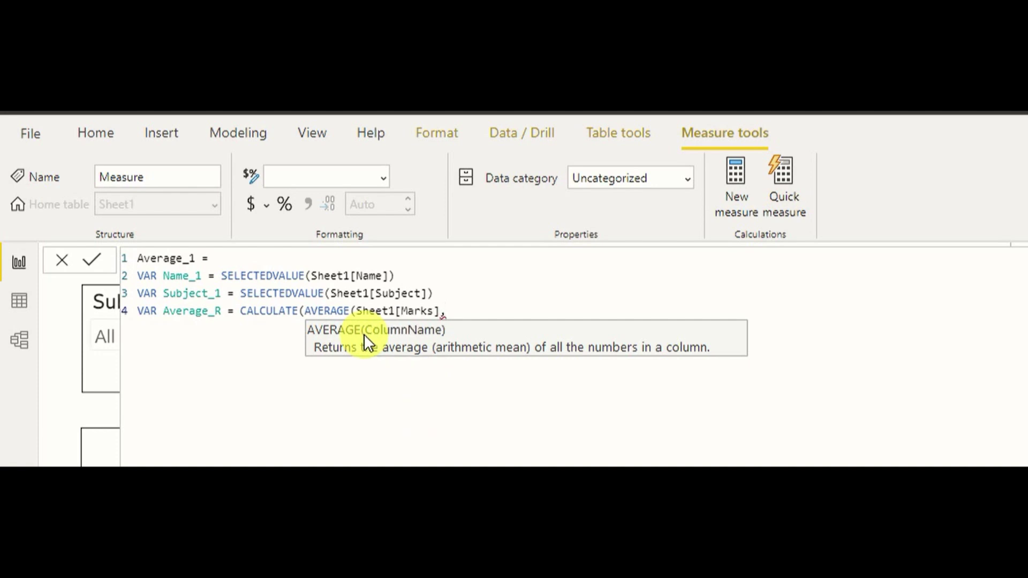
type(")")
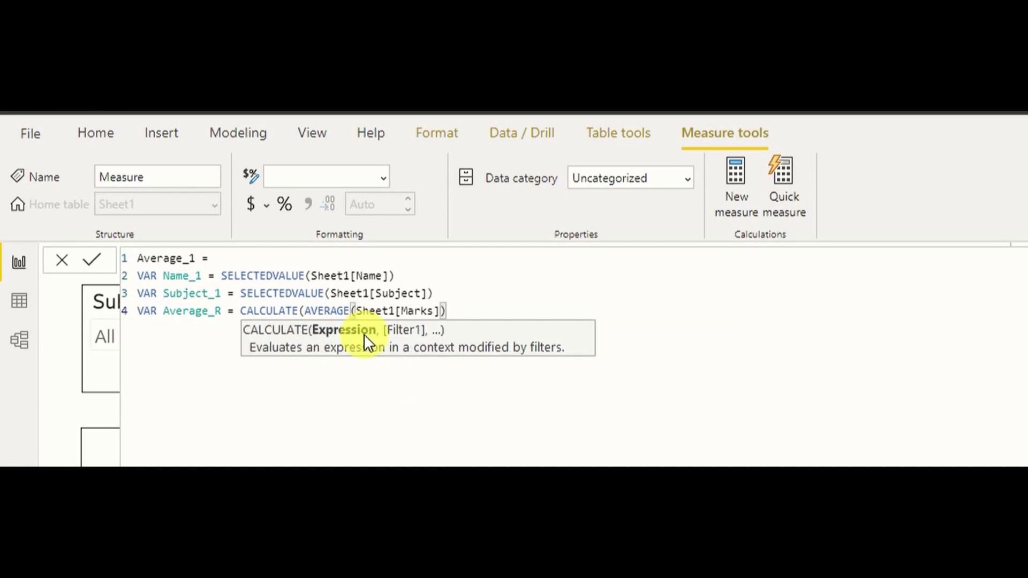
Add the filter Sheet1[Name] = Name_1 to the Average_R CALCULATE, using the Name_1 variable rather than the measure
type(", Shee")
key("Down")
key("Down")
key("Down")
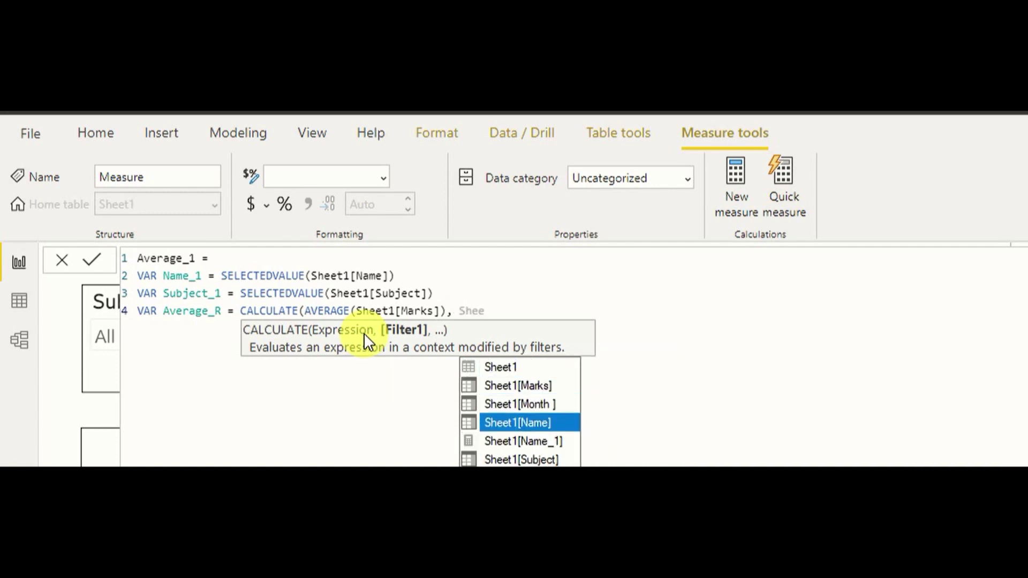
key("Tab")
type("= ")
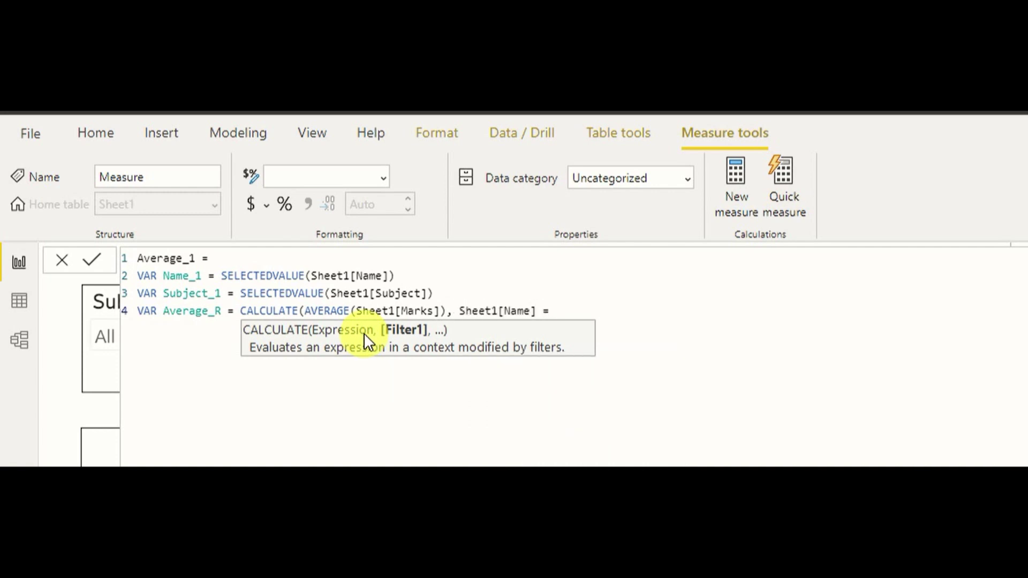
type("Name")
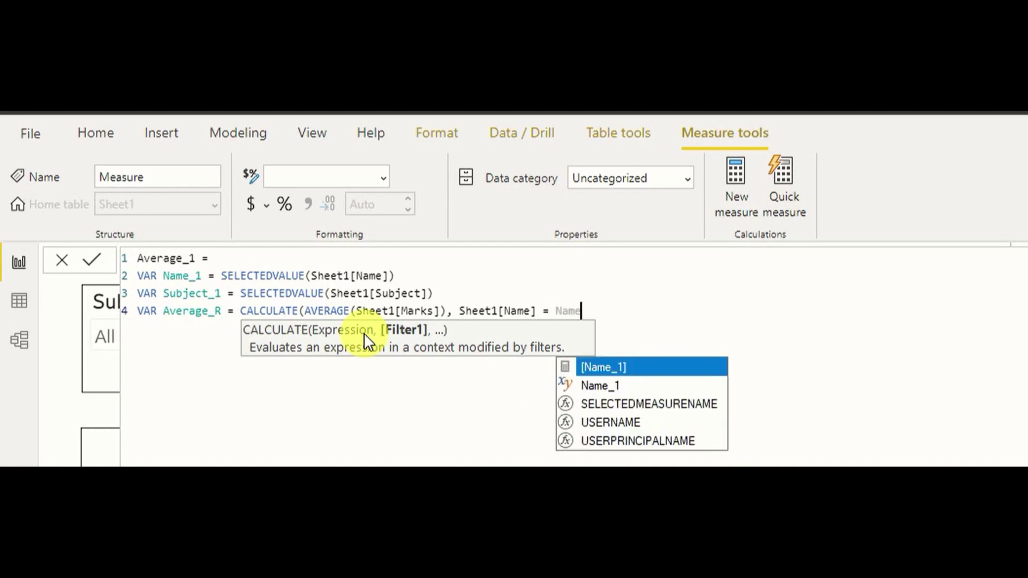
key("Down")
key("Tab")
Add a second filter, Sheet1[Subject] = Subject_1, to the Average_R CALCULATE using the Subject_1 variable, and close the function
type(",")
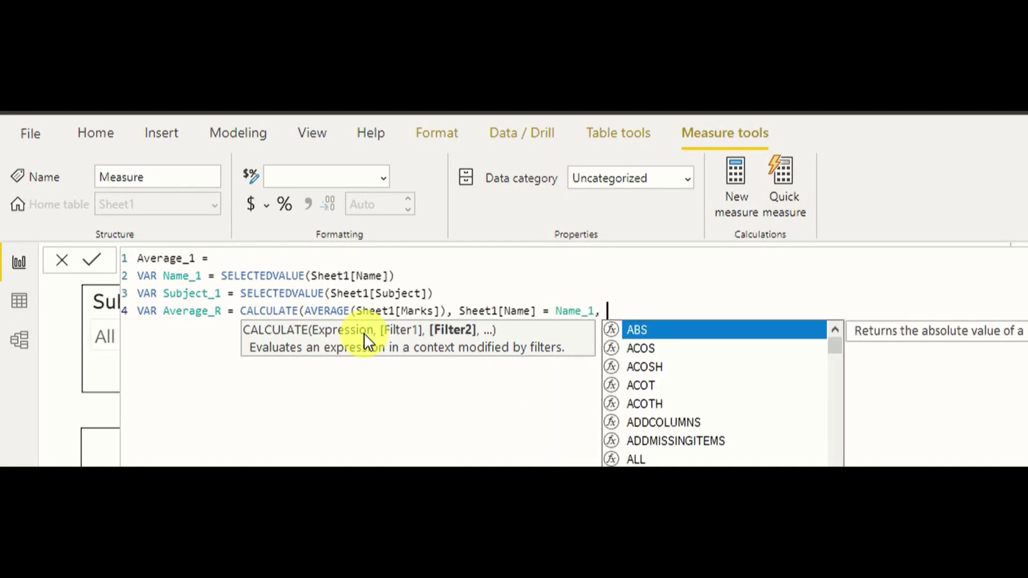
type(" Shee")
key("Down")
key("Down")
key("Down")
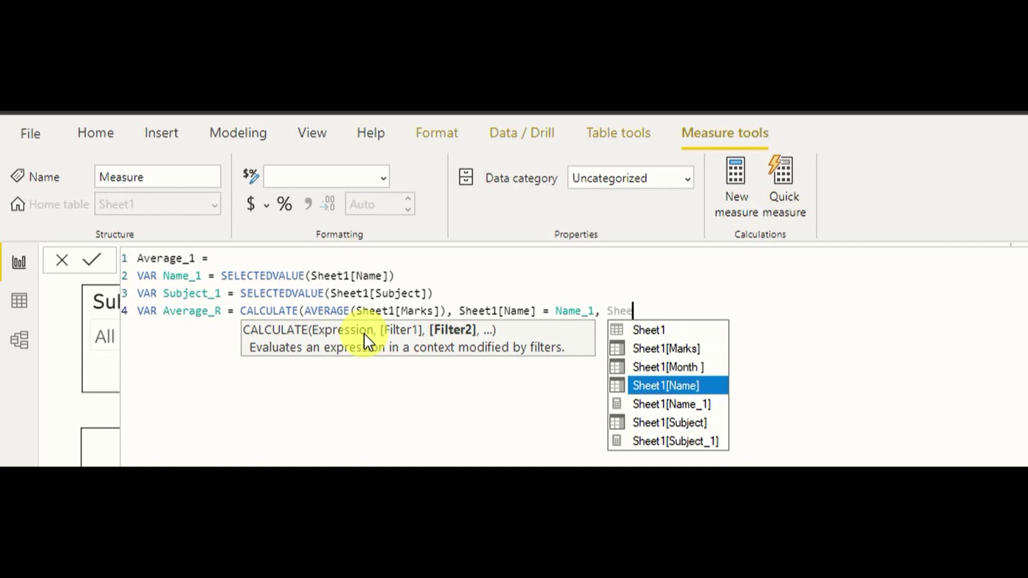
key("Down")
key("Down")
key("Tab")
type("= ")
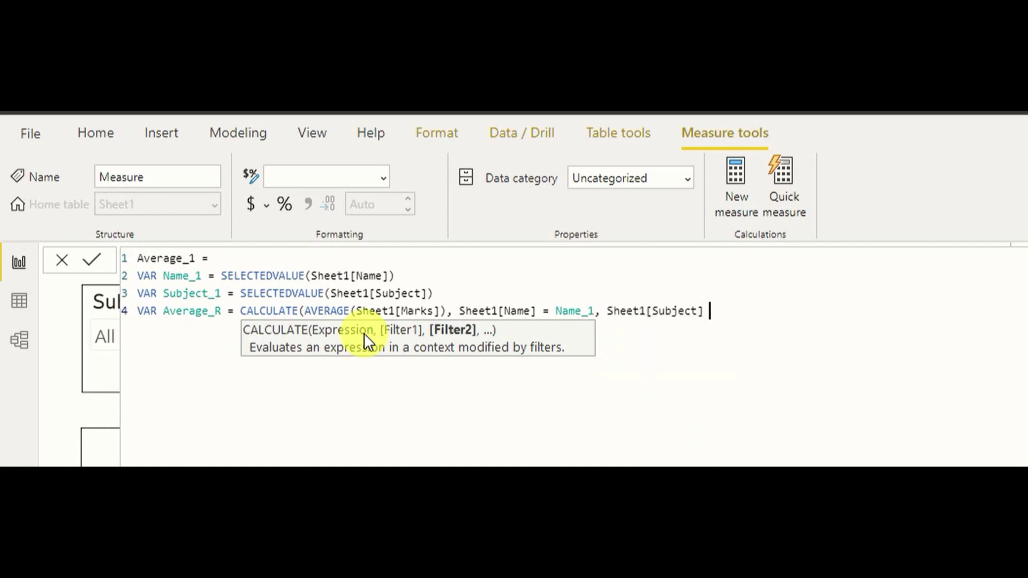
type("Sub")
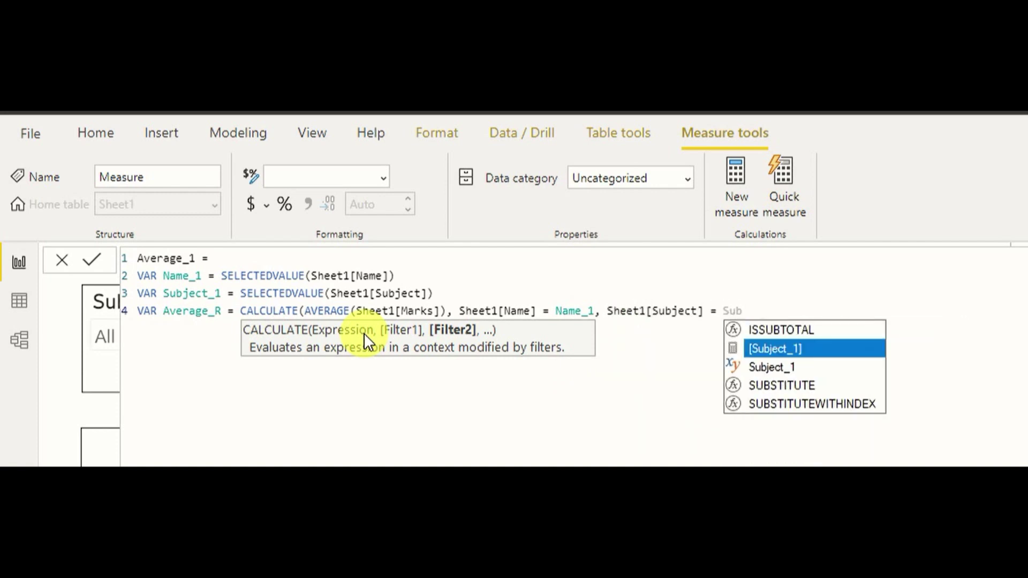
key("Down")
key("Tab")
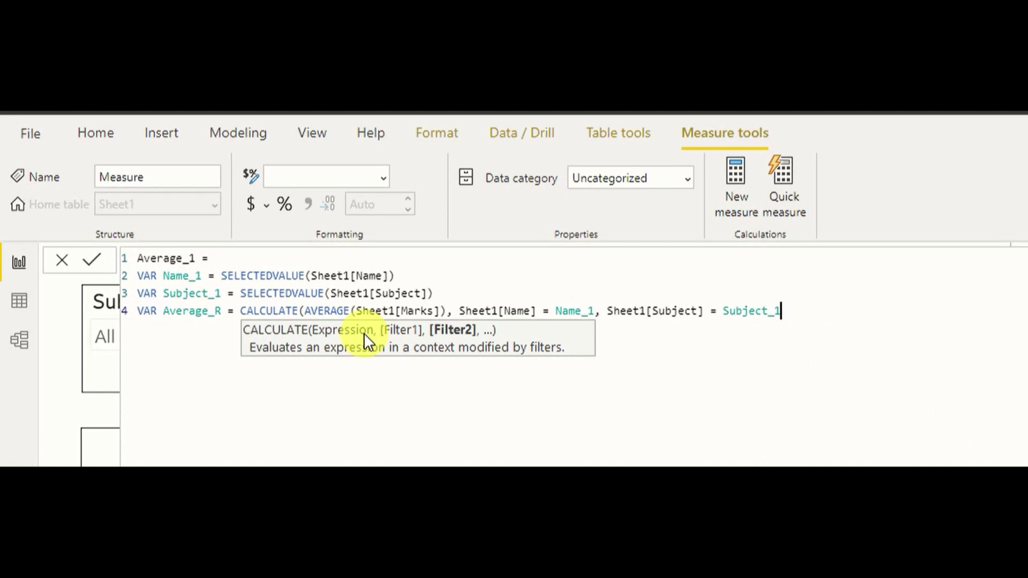
type(")")
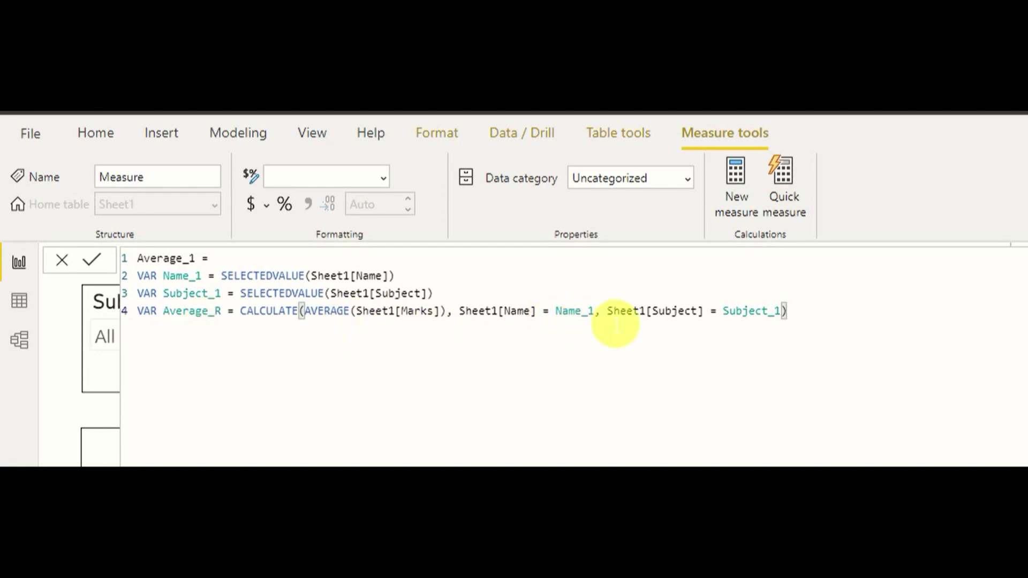
On a fifth line, begin the Return statement with an IF whose logical test is ISBLANK(Average_R)
key("Return")
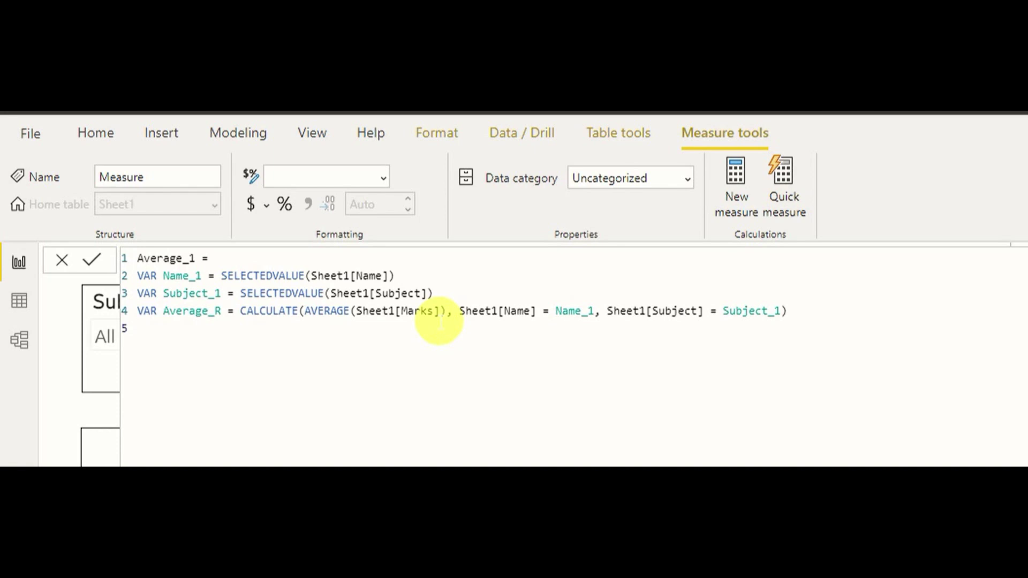
type("Return")
type("IF")
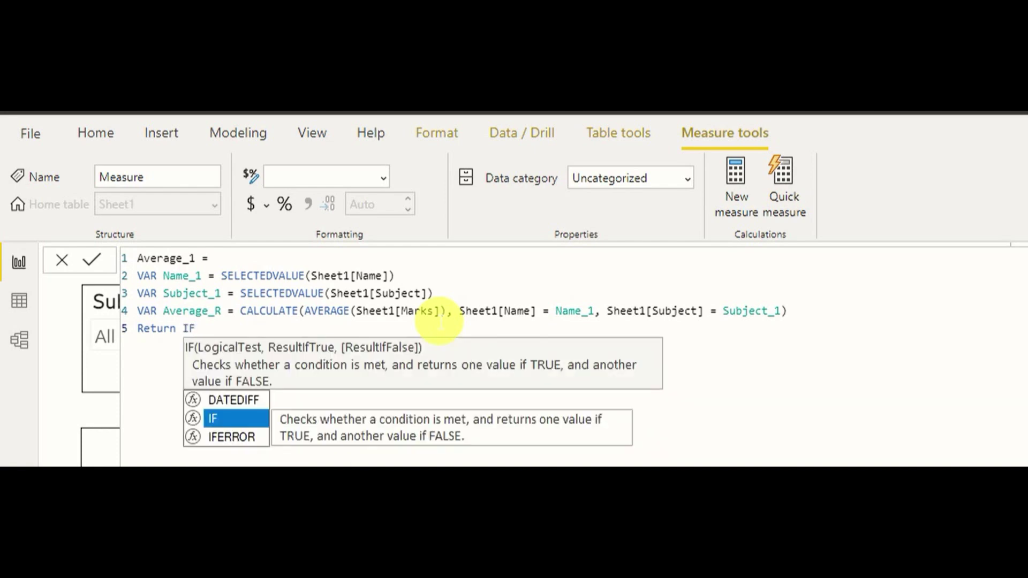
type("(IS")
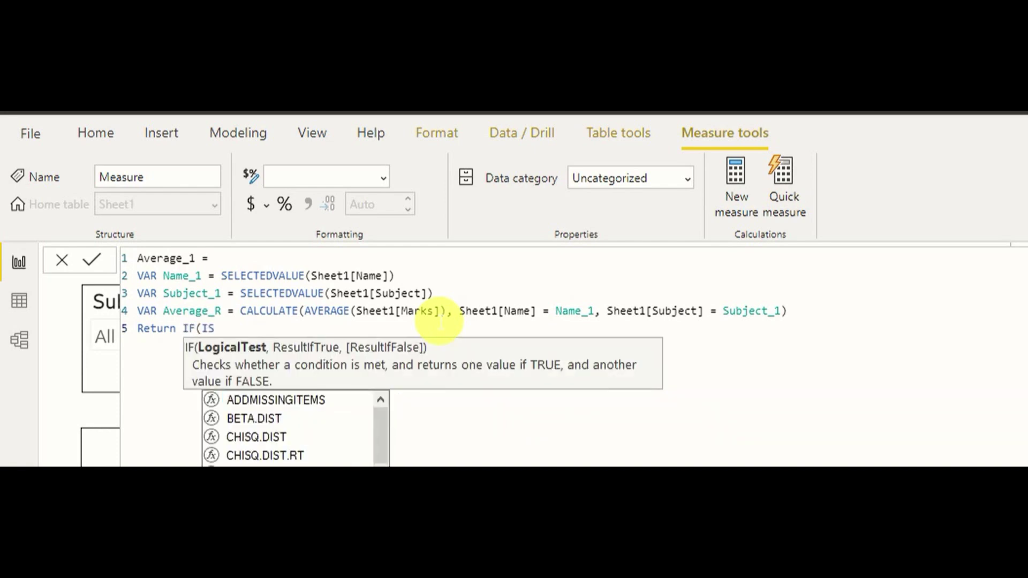
type("BLANK(")
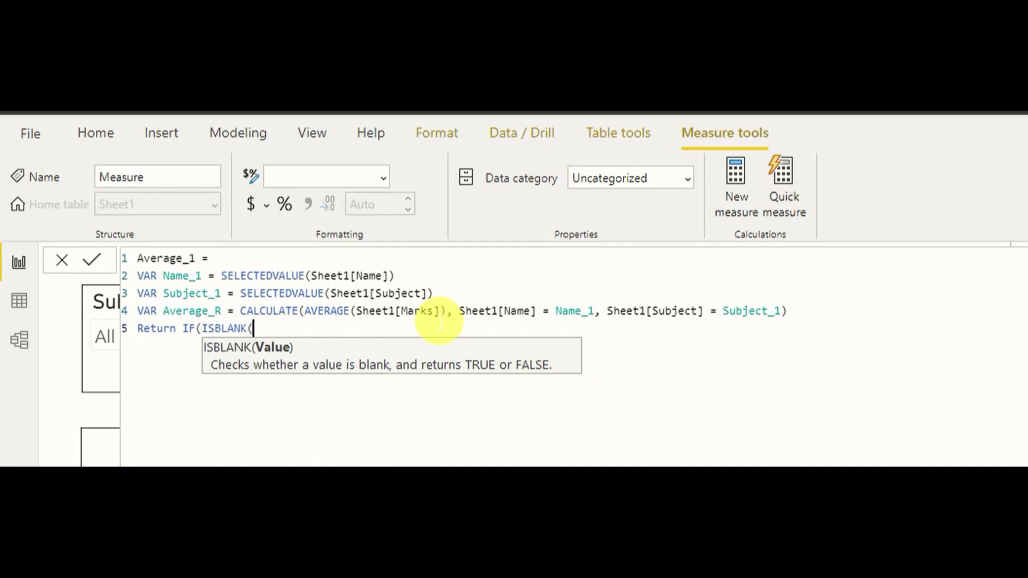
type("Ave")
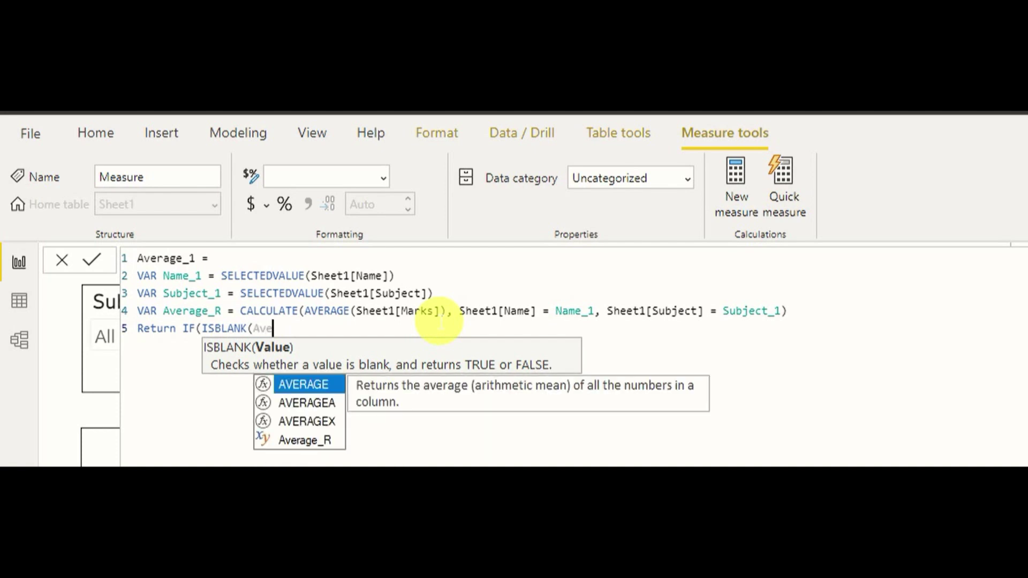
key("Down")
key("Down")
key("Down")
key("Tab")
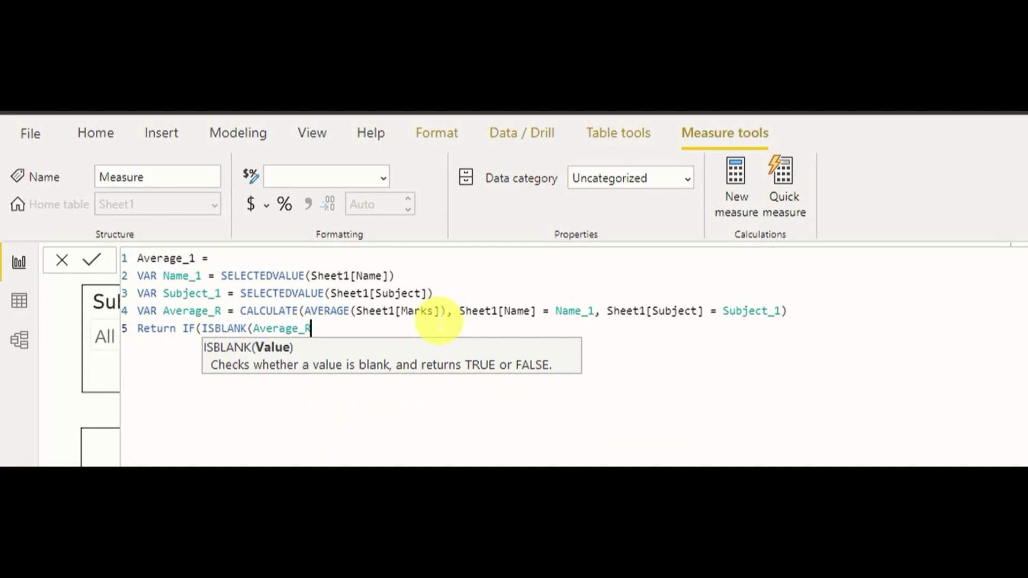
type(")")
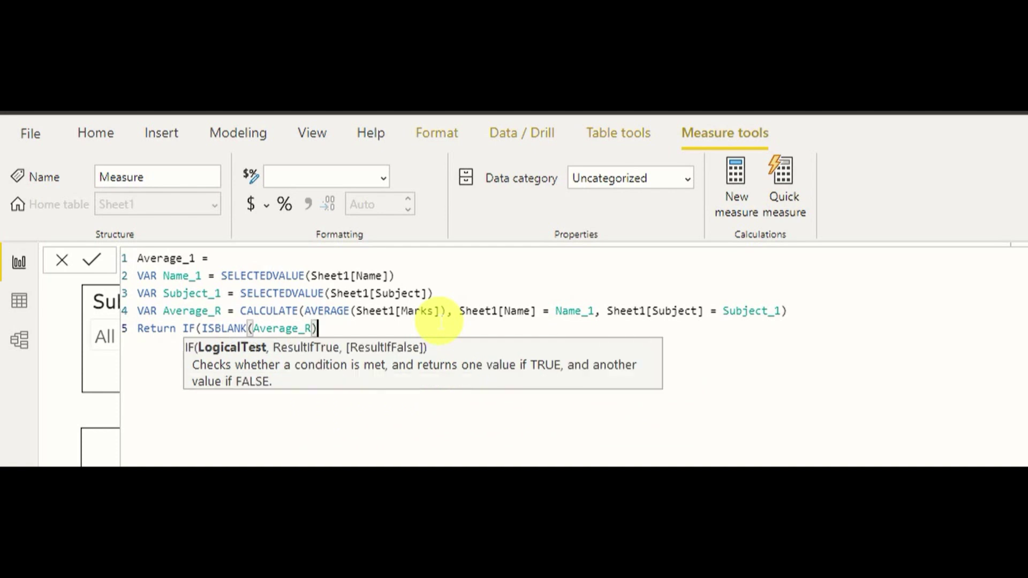
Give the IF function the text "Select Subject and Name" as its result when the test is true
type(", \"\"")
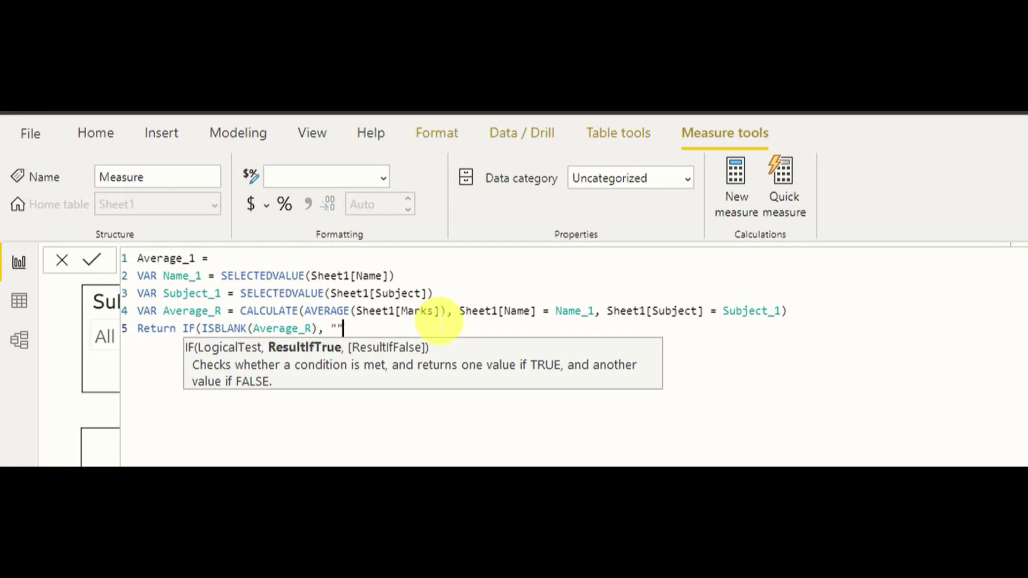
key("Left")
type("Sel")
type("ect Su")
type("bject and ")
type("Marks")
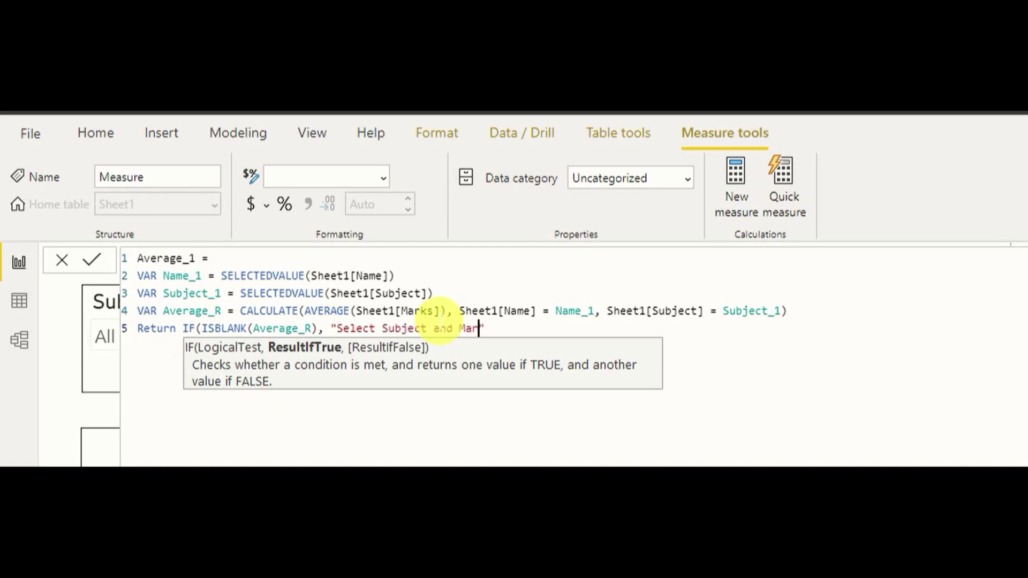
key("BackSpace")
key("BackSpace")
key("BackSpace")
key("BackSpace")
key("BackSpace")
type("Name\", ")
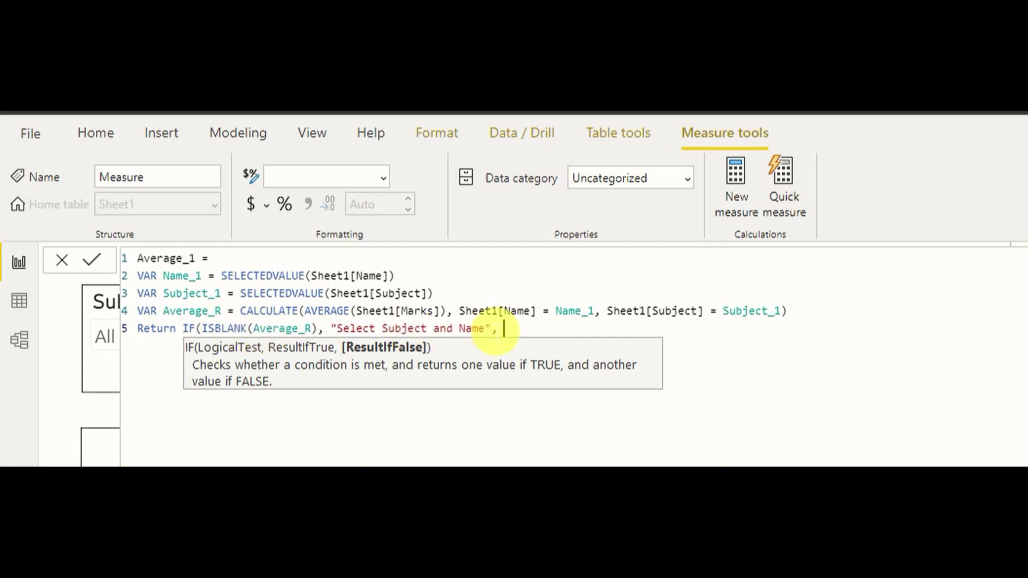
Use the Average_R variable as the IF's false result, close the function and commit the Average_1 measure
type("Ave")
key("Down")
key("Down")
key("Down")
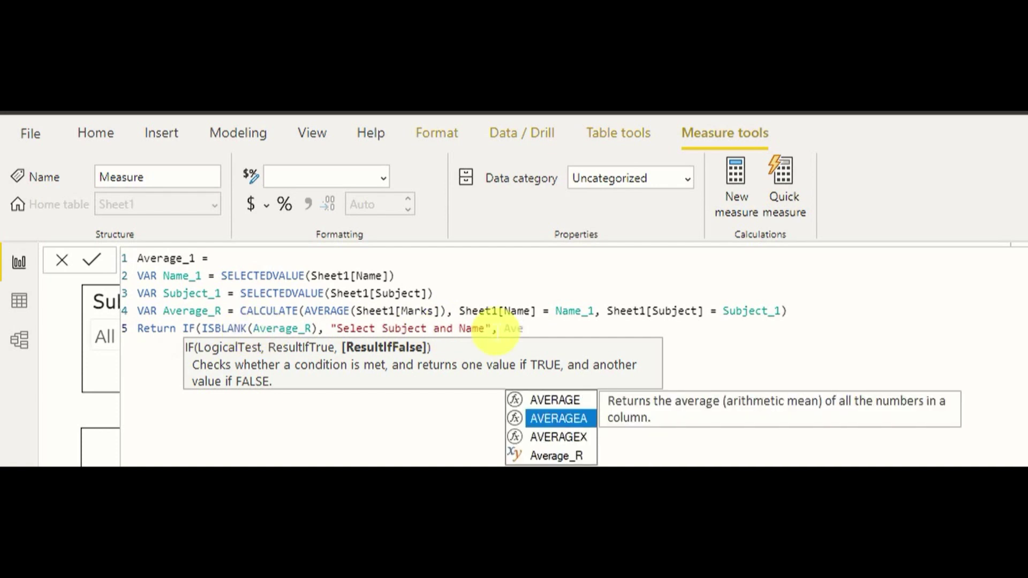
key("Tab")
key("shift+Up")
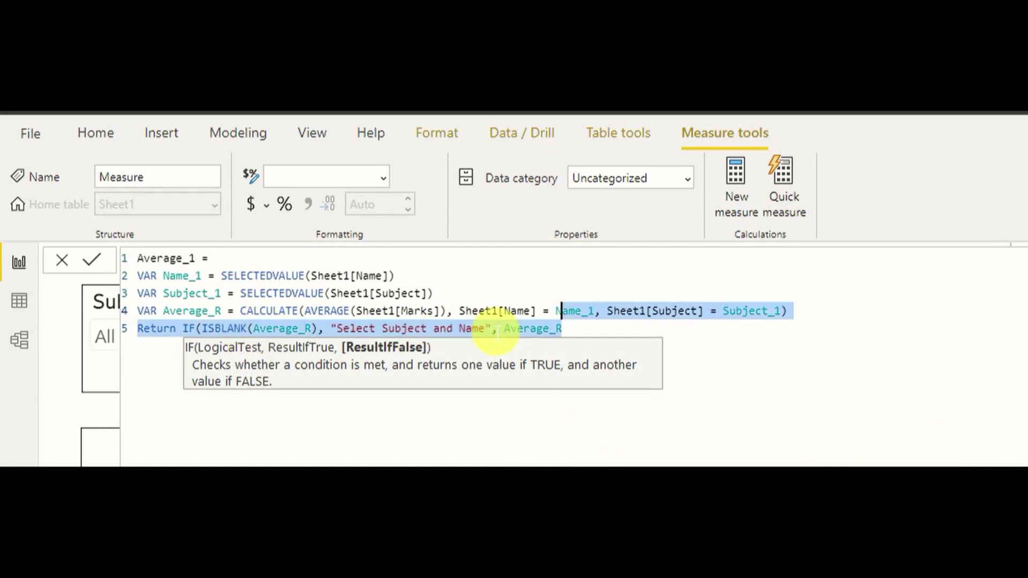
left_click(599, 338)
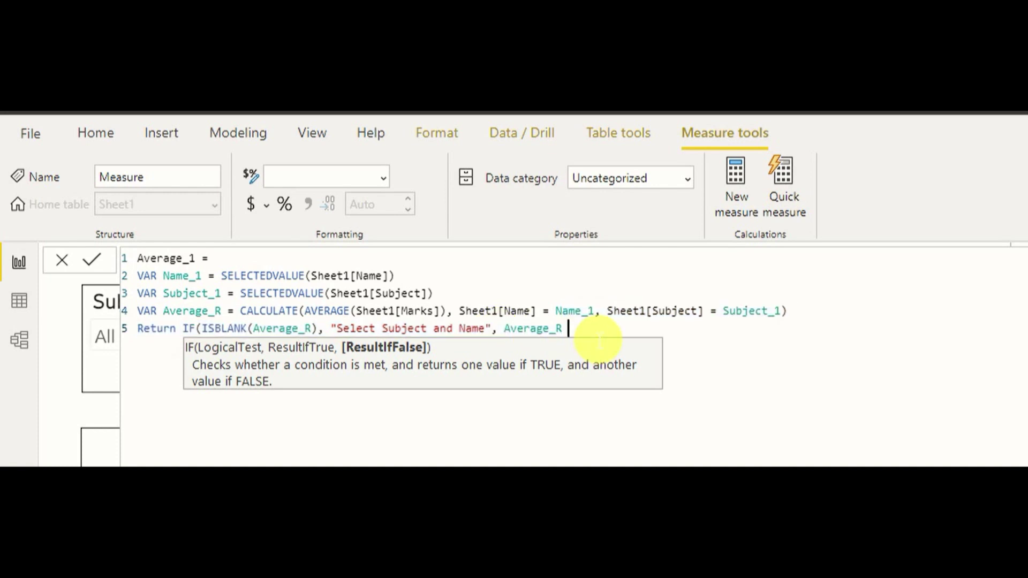
type(")")
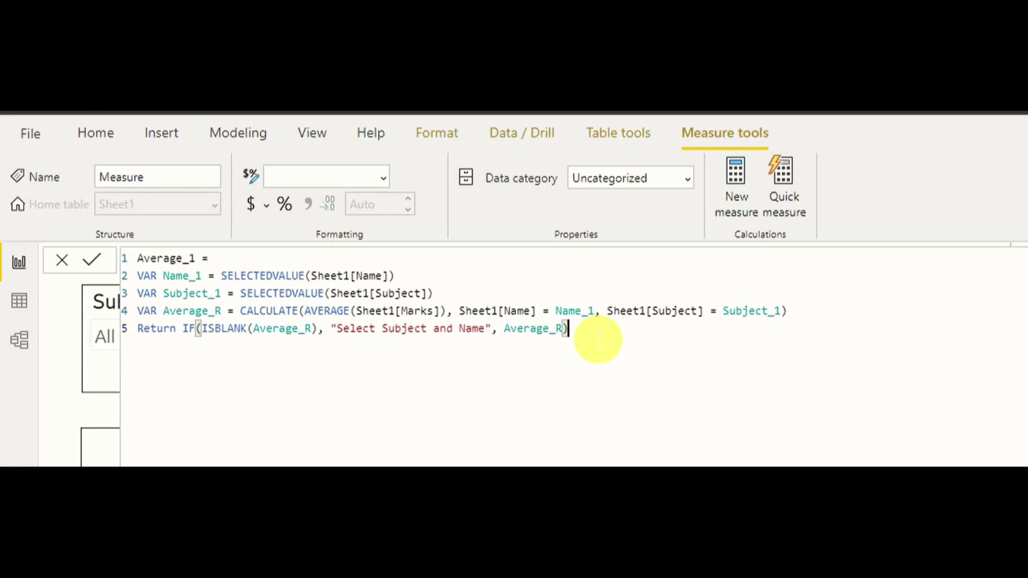
key("Return")
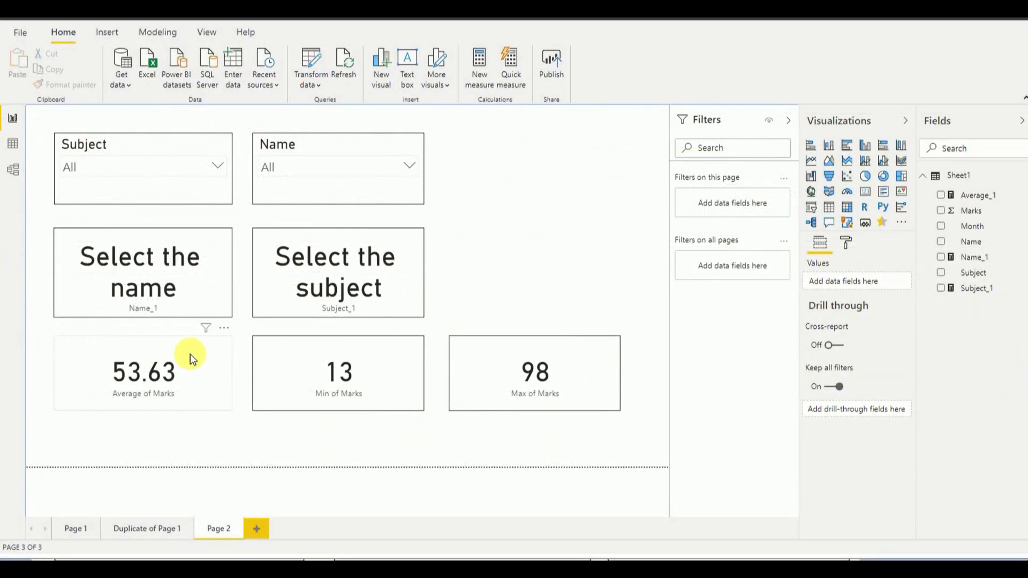
Replace Average of Marks with the Average_1 measure in its card, and make the card taller to fit the full prompt text
left_click(190, 355)
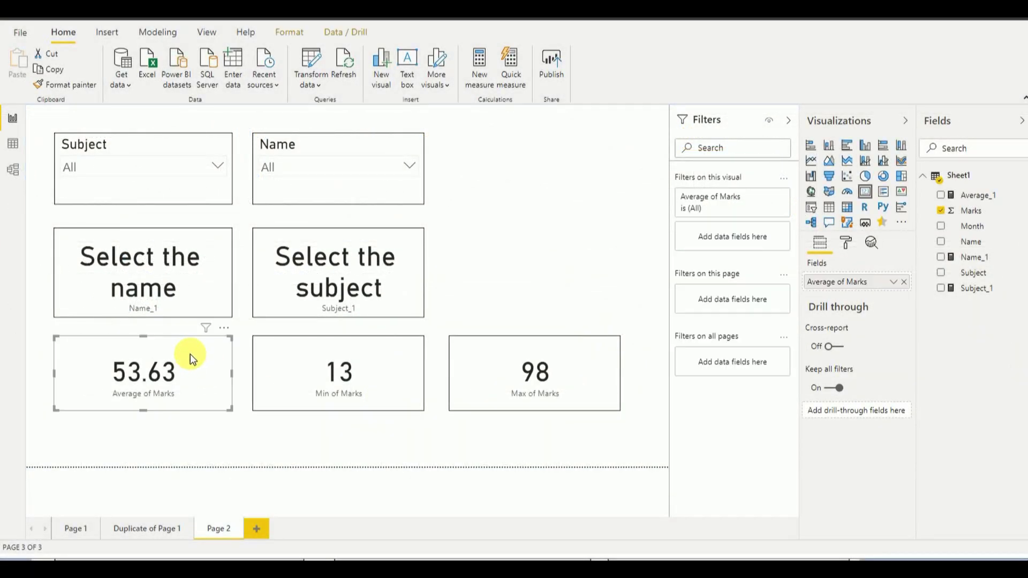
left_click(905, 282)
left_click_drag(978, 195, 879, 279)
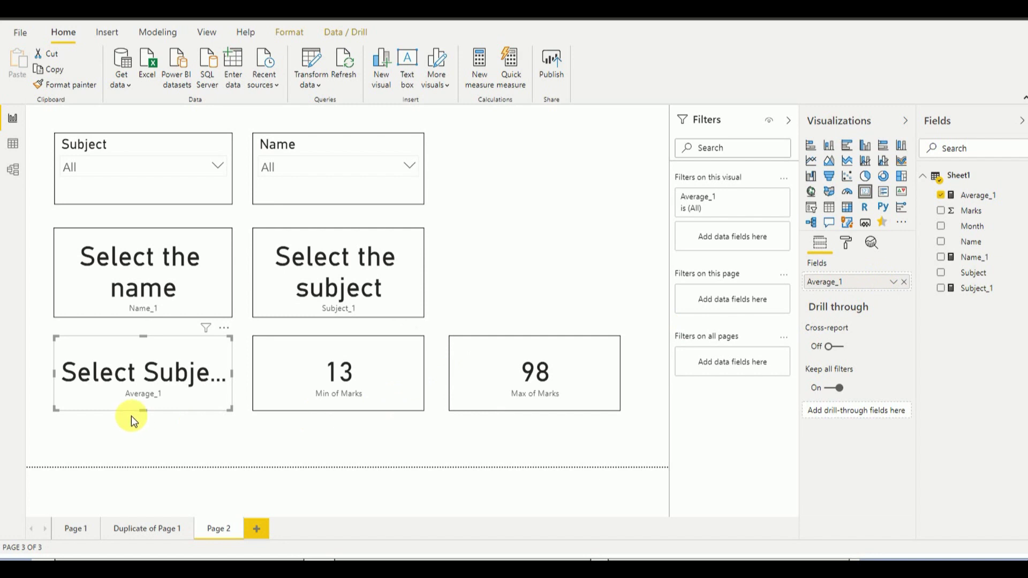
left_click_drag(149, 413, 142, 455)
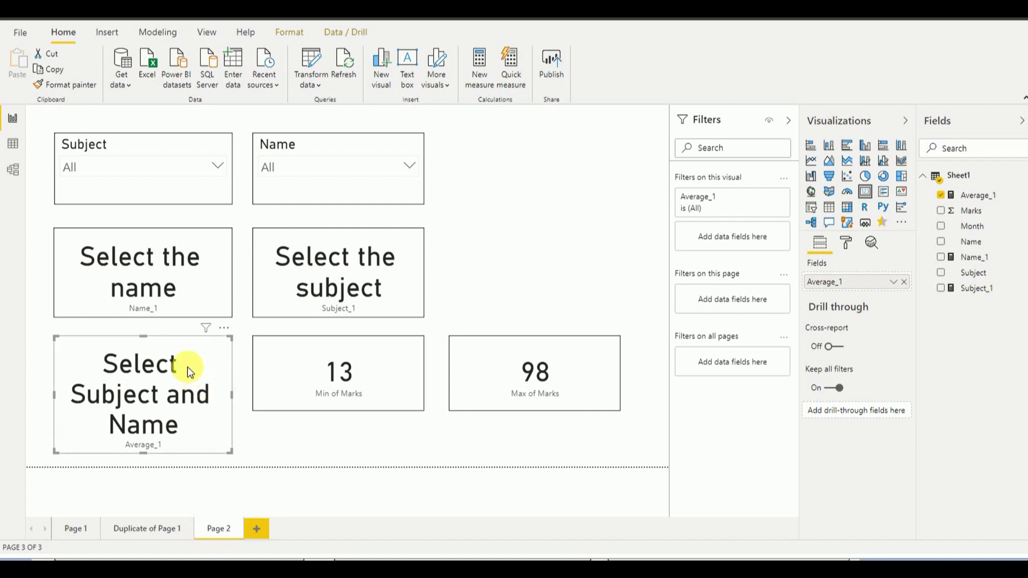
Filter the page to English in the Subject slicer and to the second person in the Name slicer
left_click(194, 163)
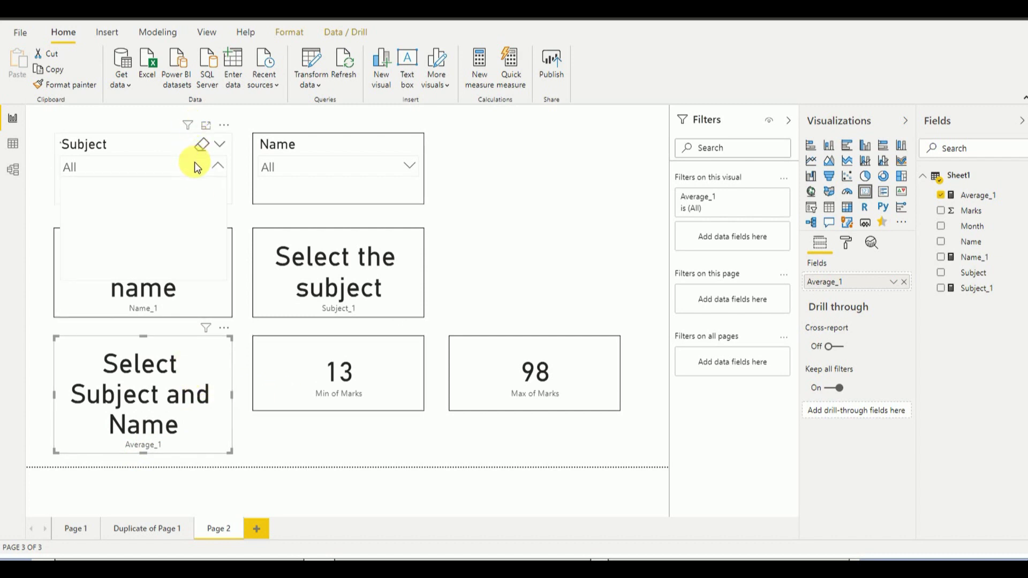
left_click(111, 194)
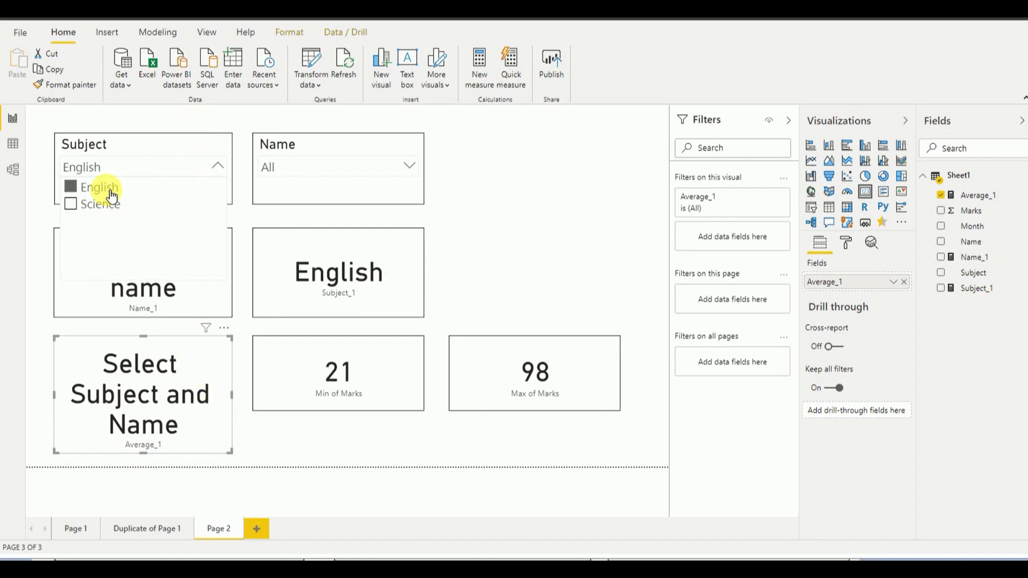
left_click(217, 166)
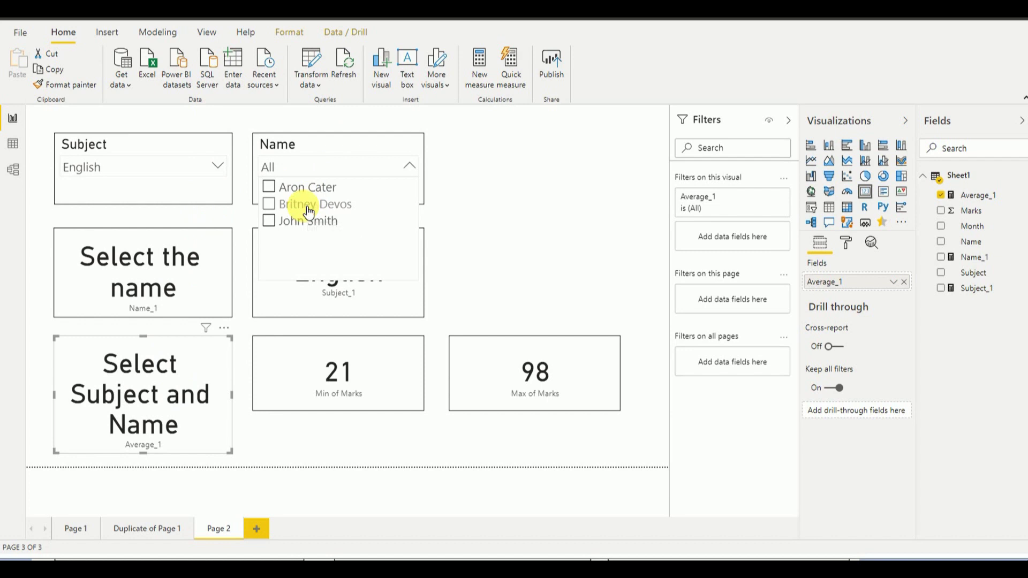
left_click(309, 212)
left_click(341, 171)
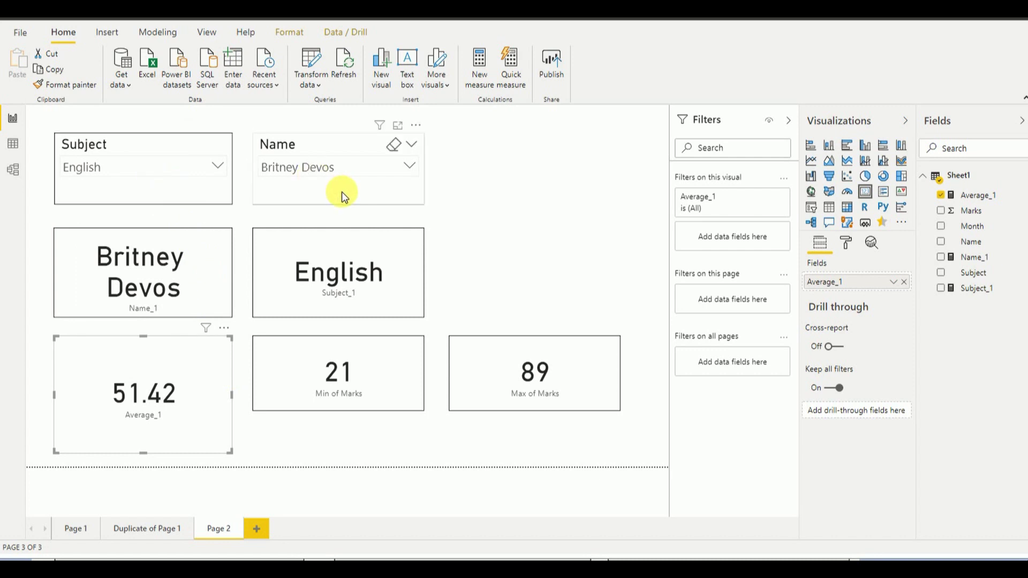
Clear the selected person from the Name slicer and collapse its list
left_click(350, 170)
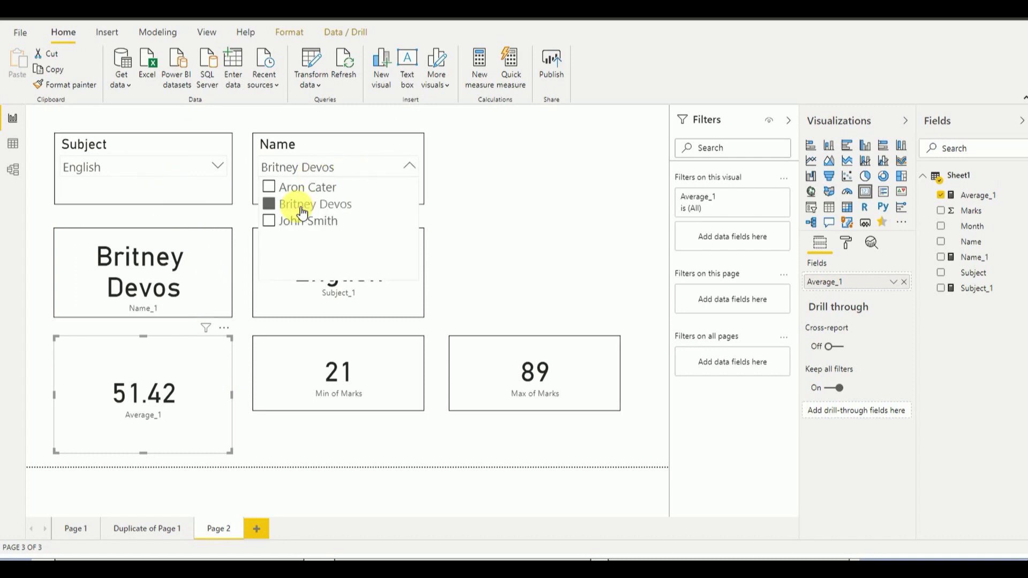
left_click(301, 206)
left_click(365, 166)
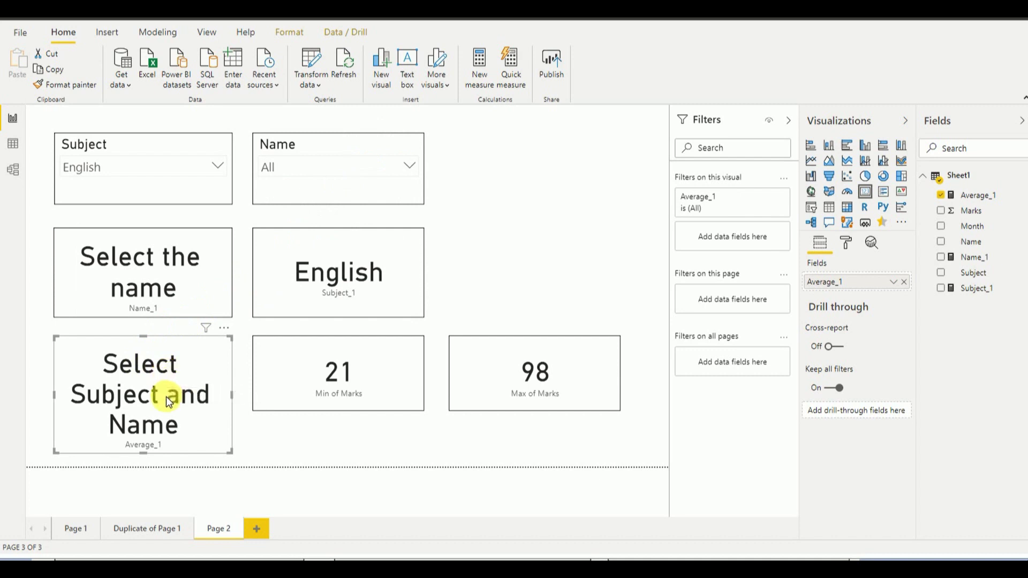
Open the full Average_1 formula and examine its VAR declarations, SELECTEDVALUE and CALCULATE functions
left_click(967, 196)
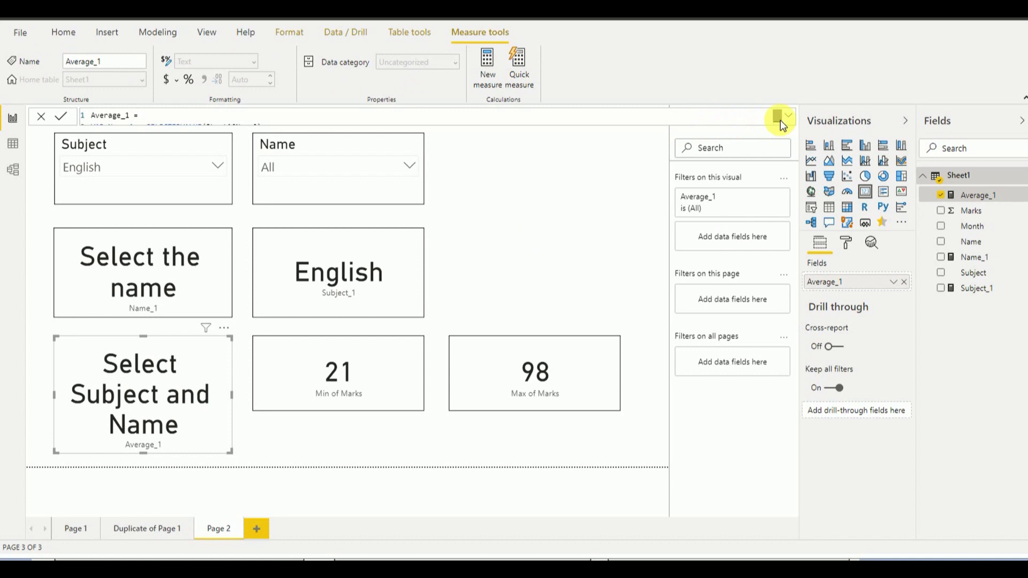
left_click(790, 119)
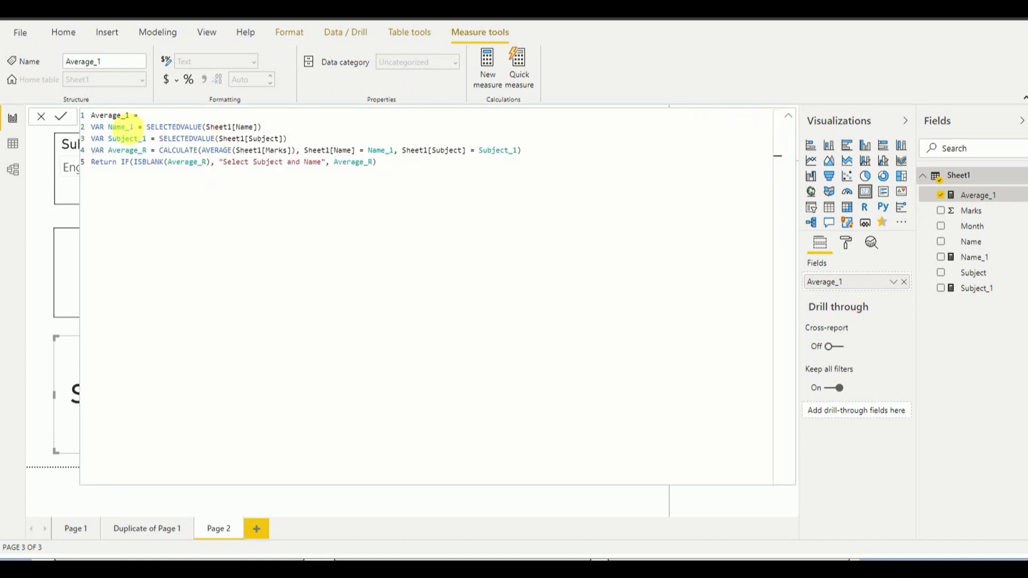
double_click(98, 128)
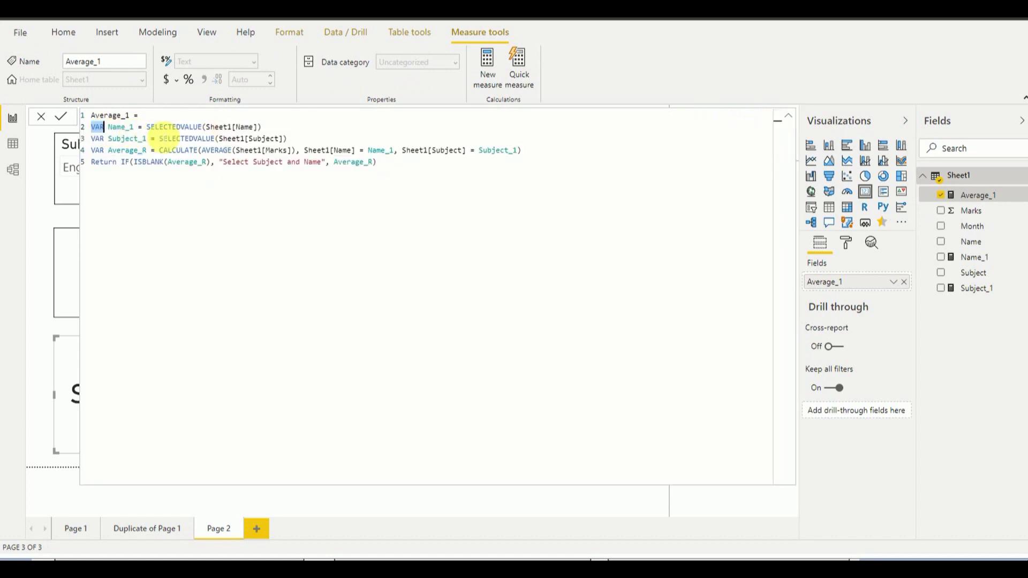
double_click(185, 137)
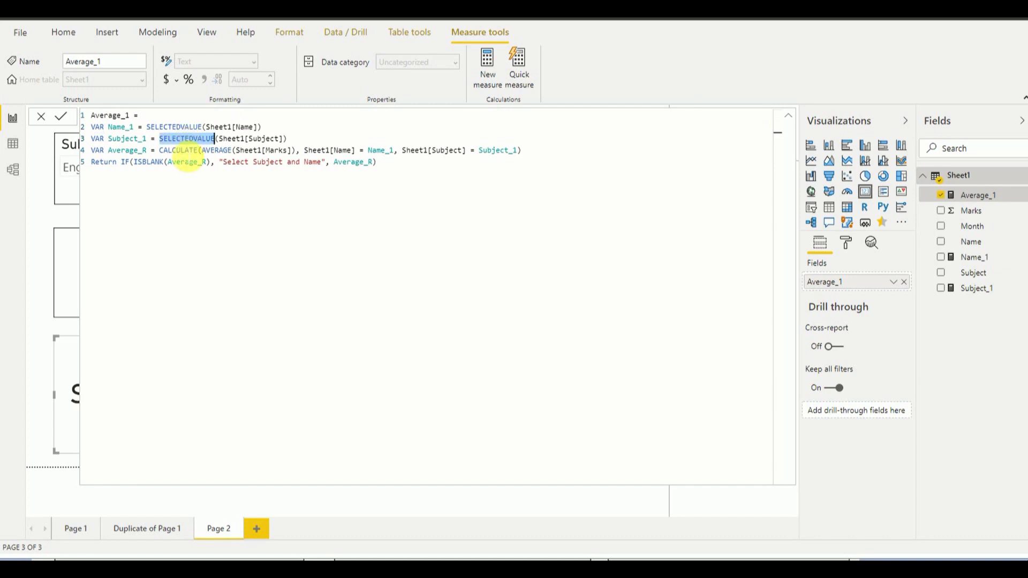
double_click(186, 152)
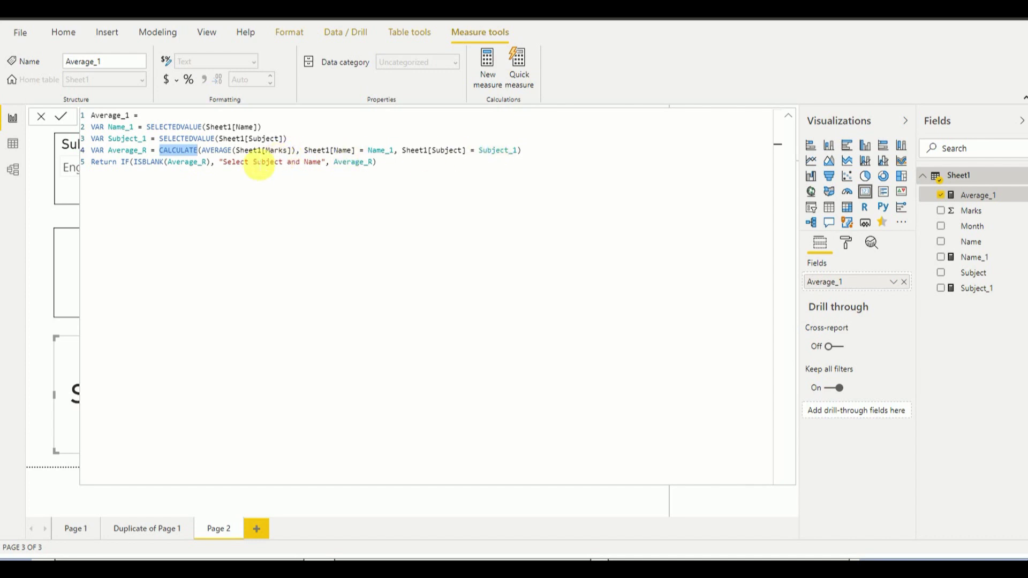
Check the ISBLANK condition in the Average_1 formula and copy the entire formula
double_click(147, 162)
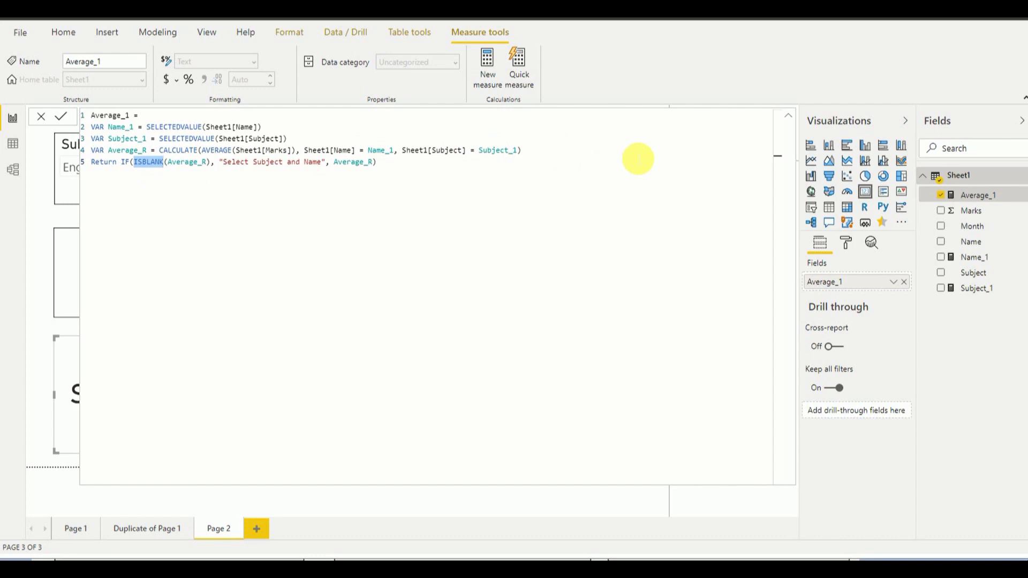
key("Return")
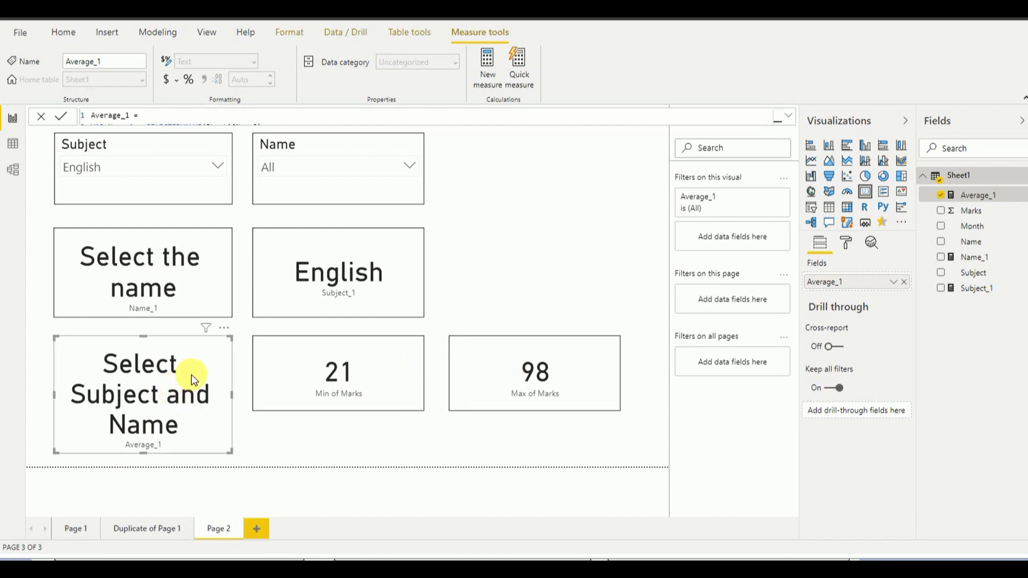
left_click(789, 116)
key("ctrl+a")
key("ctrl+c")
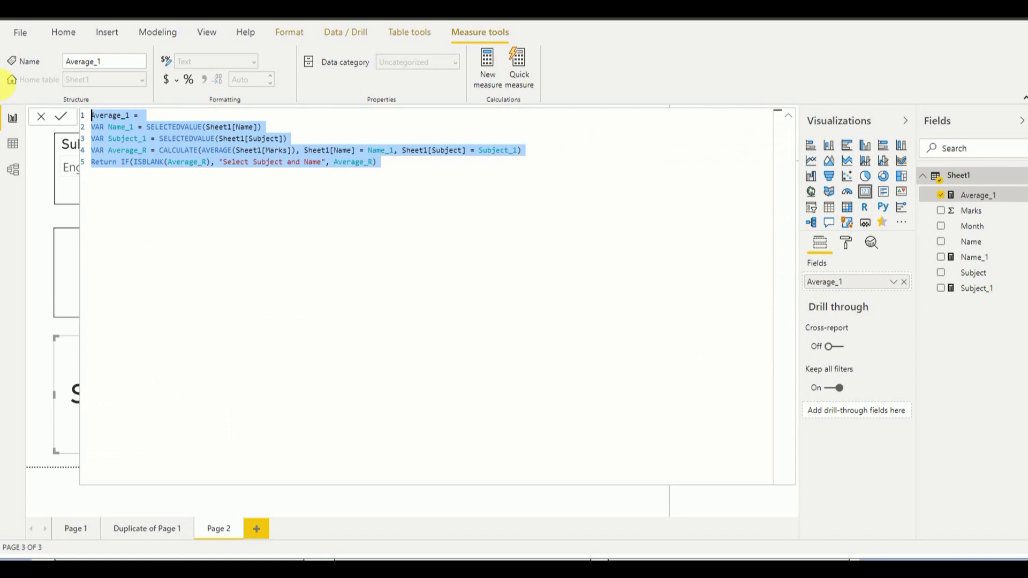
left_click(790, 119)
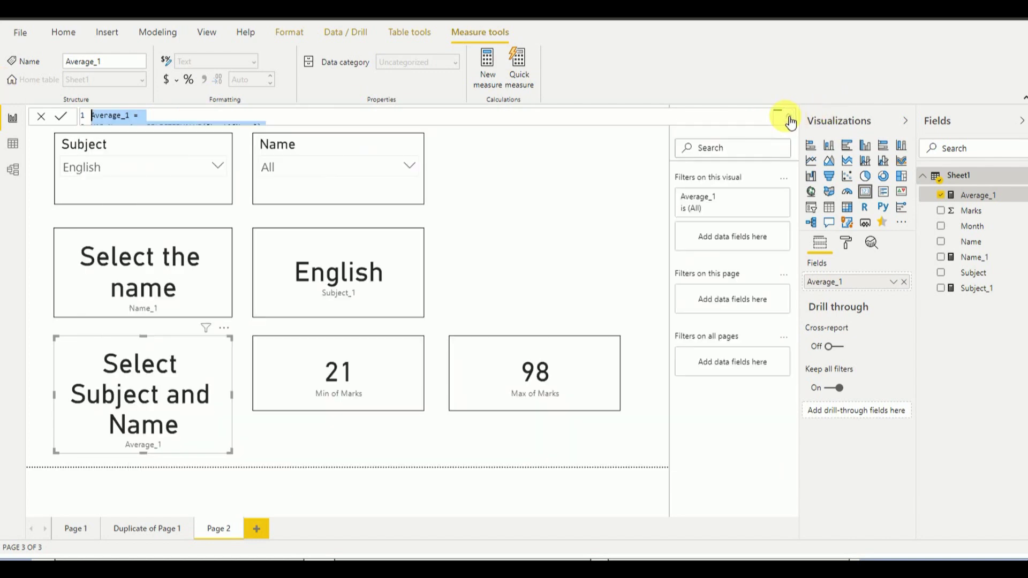
Add a new measure to Sheet1 and replace its default text with the copied Average_1 formula
right_click(983, 181)
key("Escape")
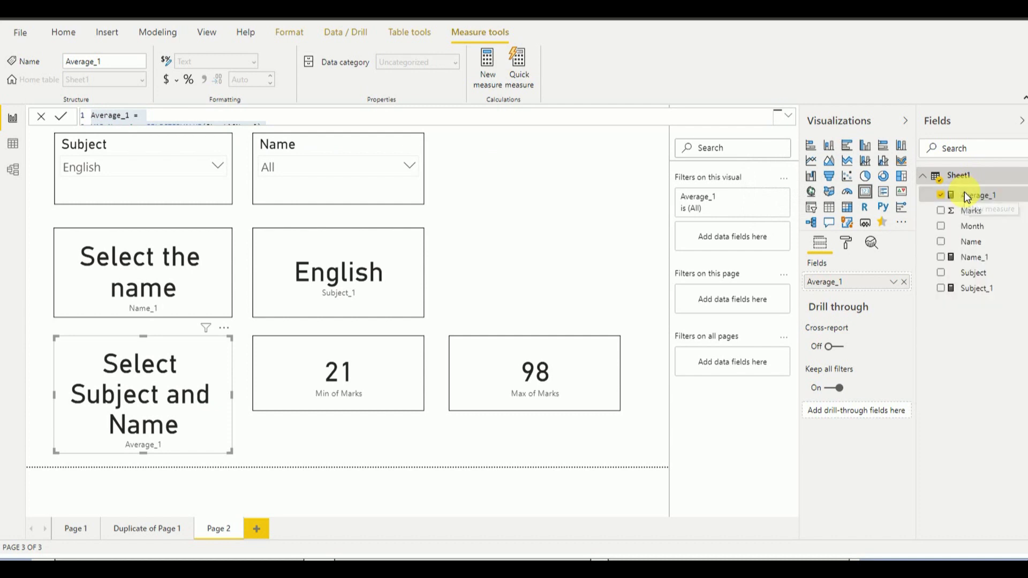
left_click(791, 118)
key("ctrl+a")
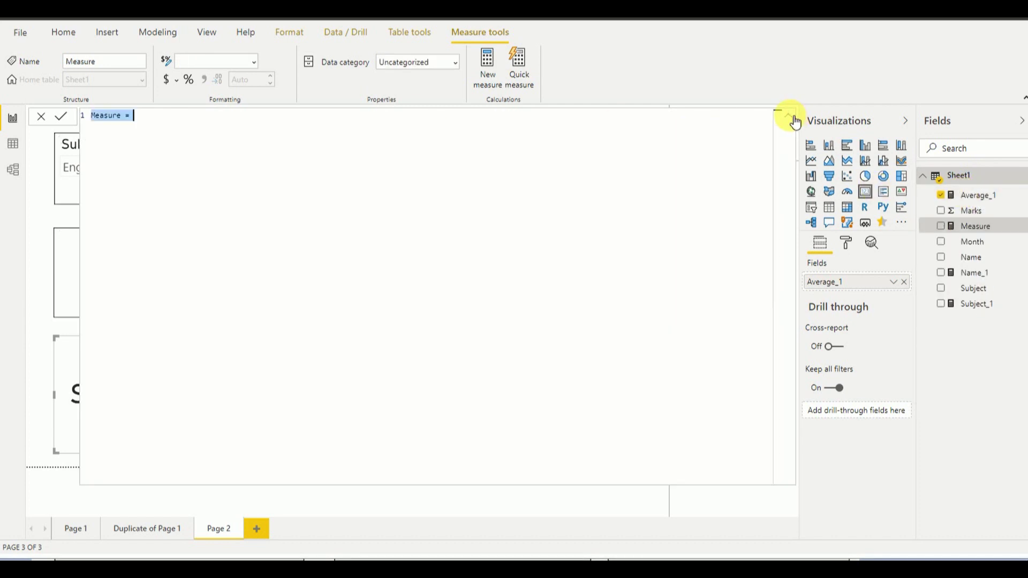
key("ctrl+v")
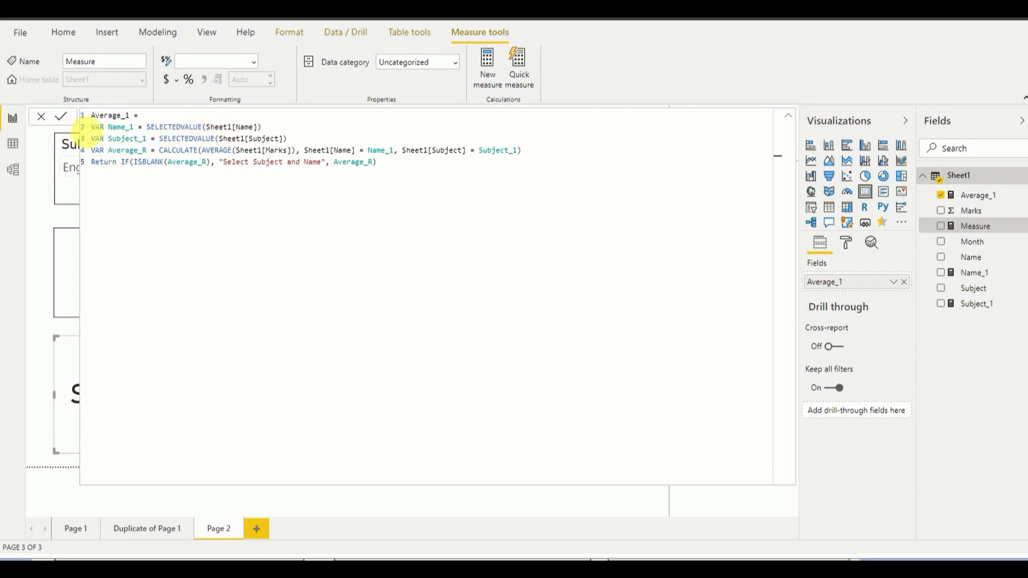
In the new measure, rename the Average_R variable to MIN_R and change its AVERAGE function to MIN
double_click(135, 152)
left_click(139, 152)
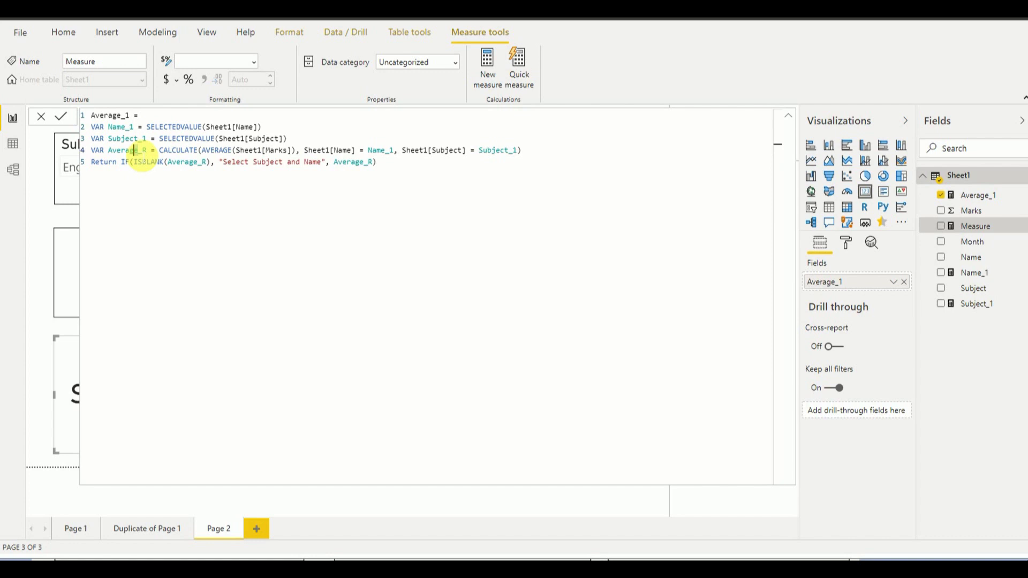
type("MIN")
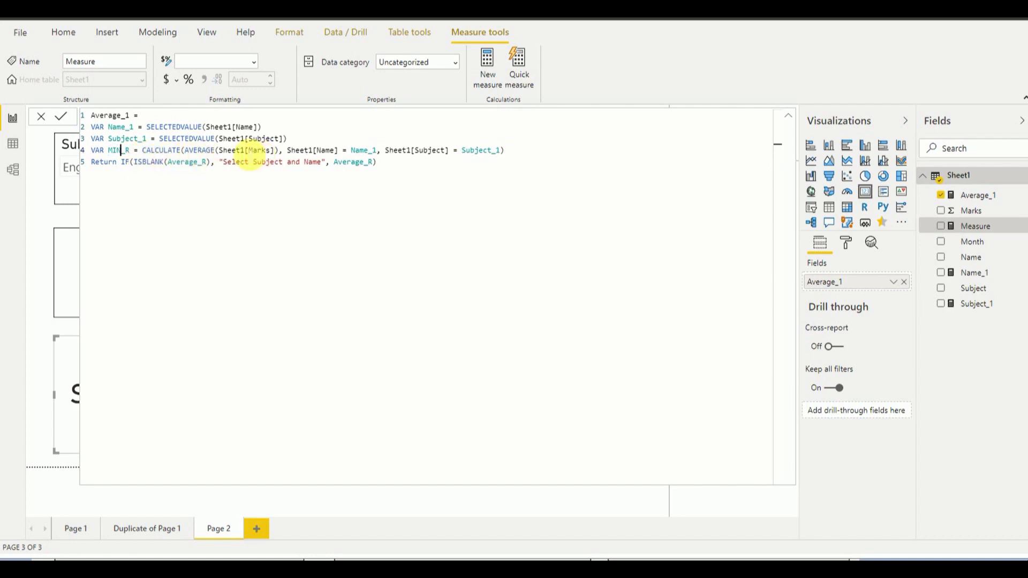
double_click(200, 150)
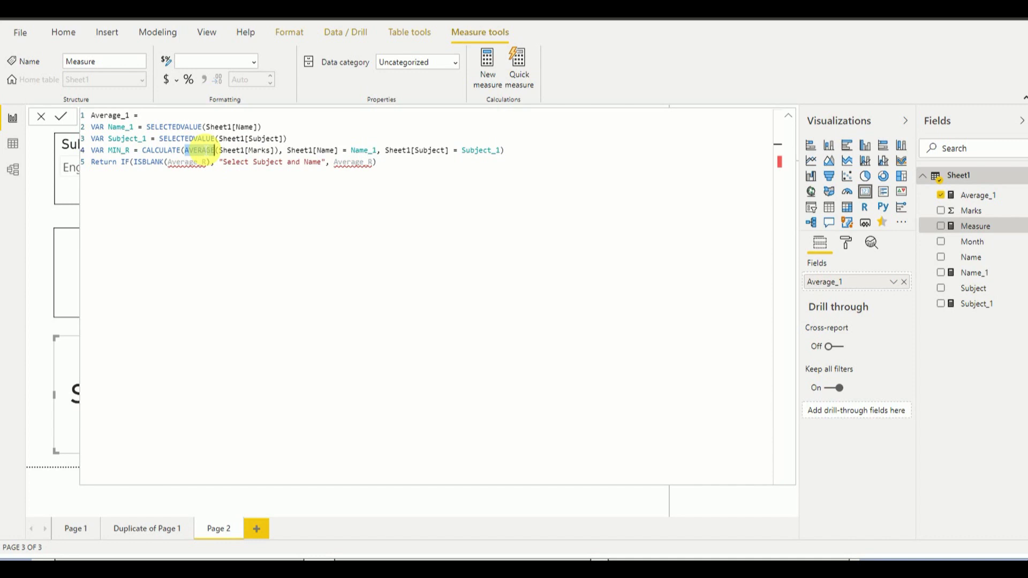
type("MIN")
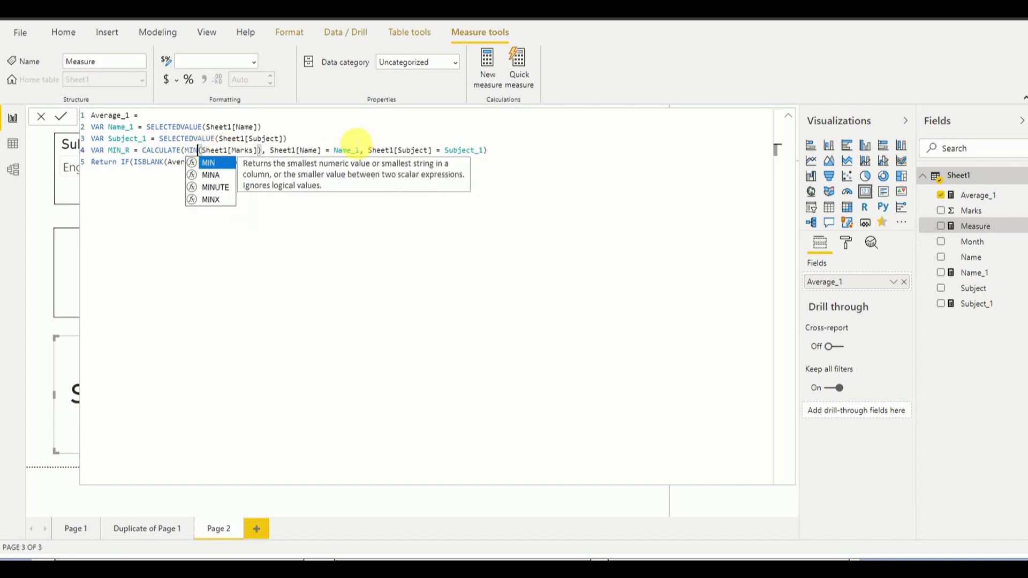
left_click(355, 140)
Replace both Average_R references in the formula's Return IF line with MIN_R
left_click(185, 162)
double_click(119, 150)
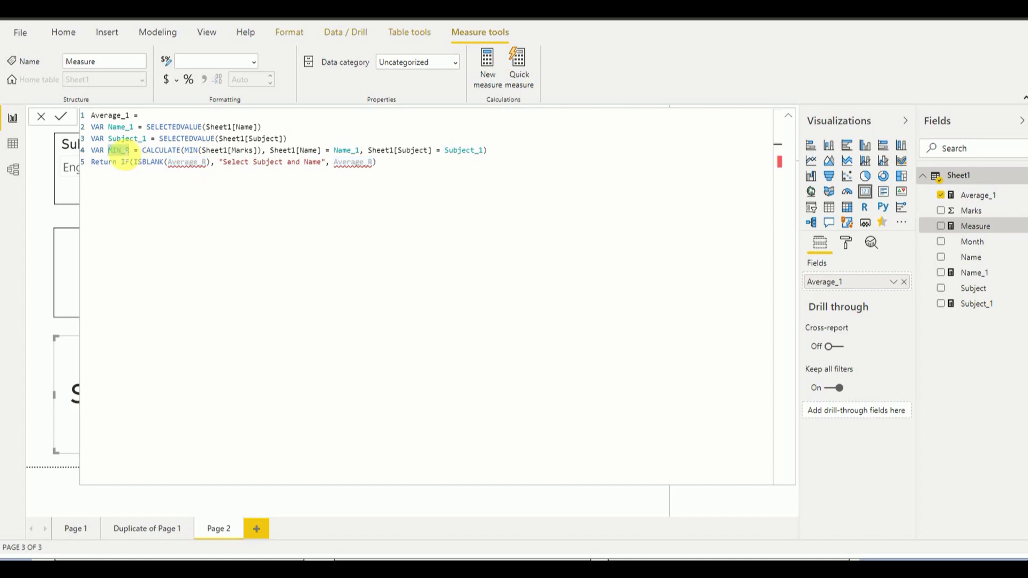
left_click(185, 162)
double_click(187, 163)
type("MIN_R")
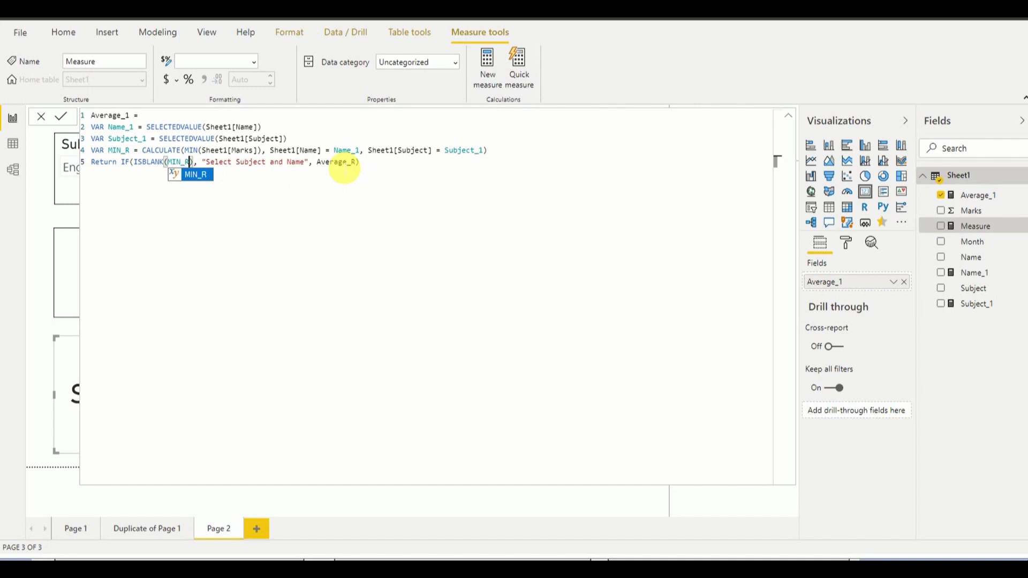
double_click(341, 162)
type("MIN_R")
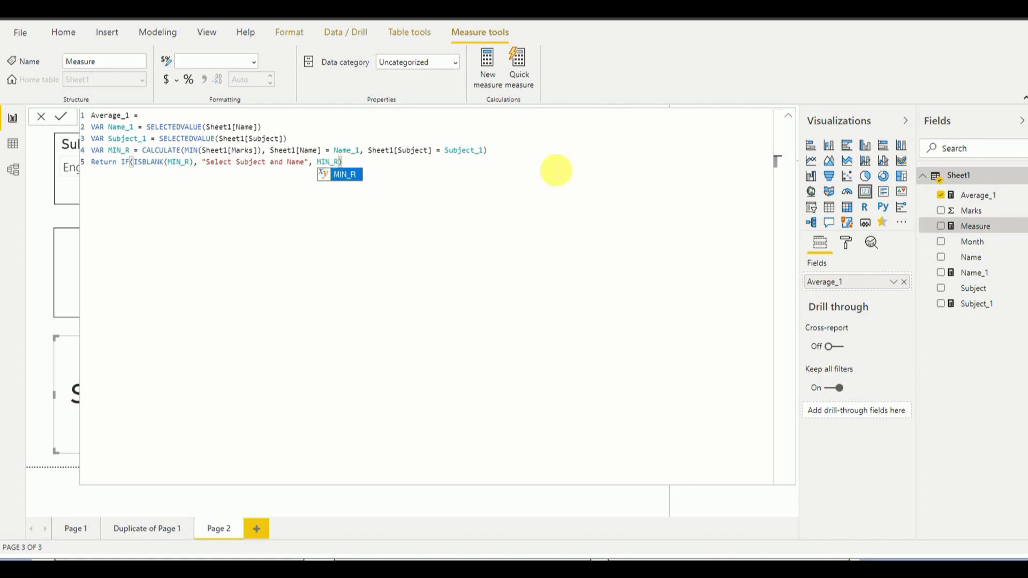
left_click(460, 184)
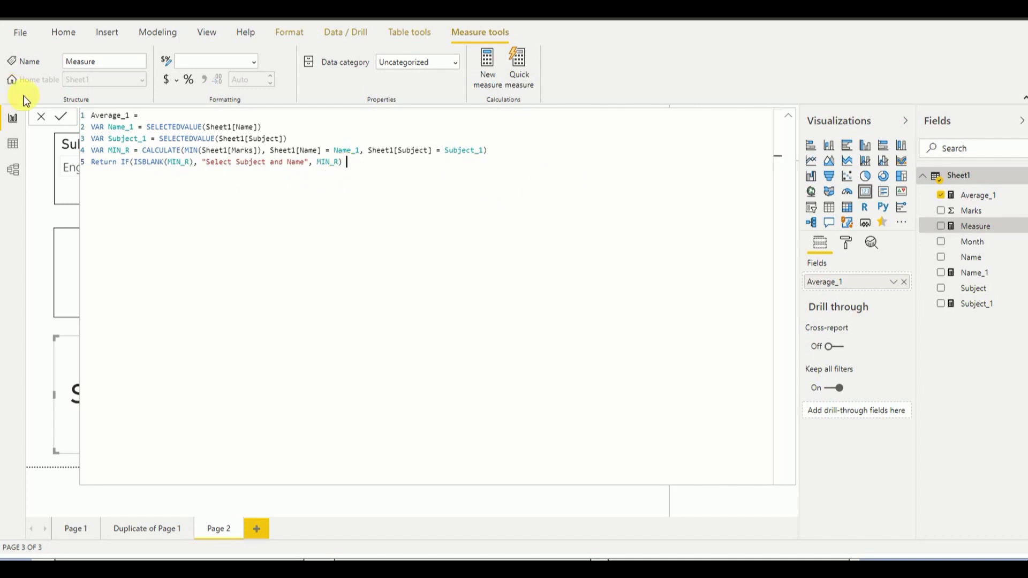
Name the new measure MIN_1 and commit its formula
double_click(109, 116)
type("MIN_R")
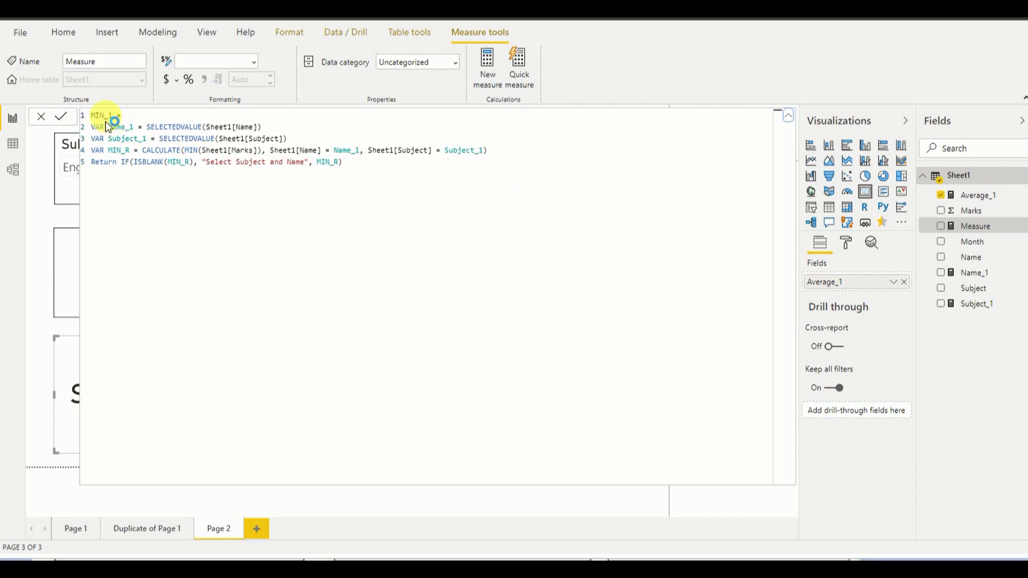
key("Return")
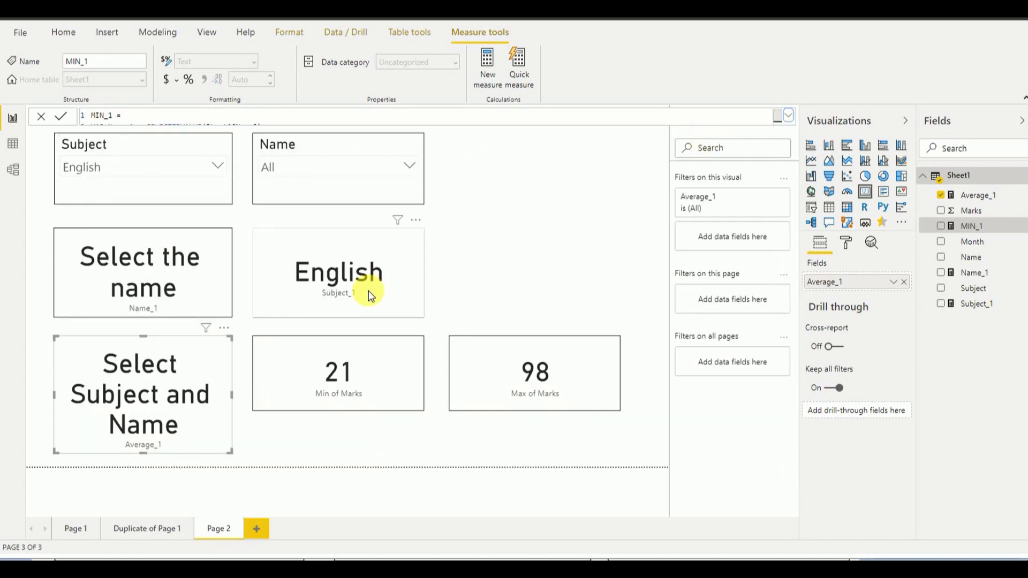
Replace Min of Marks with the MIN_1 measure in its card, and make the card as tall as the Average_1 card
left_click(368, 357)
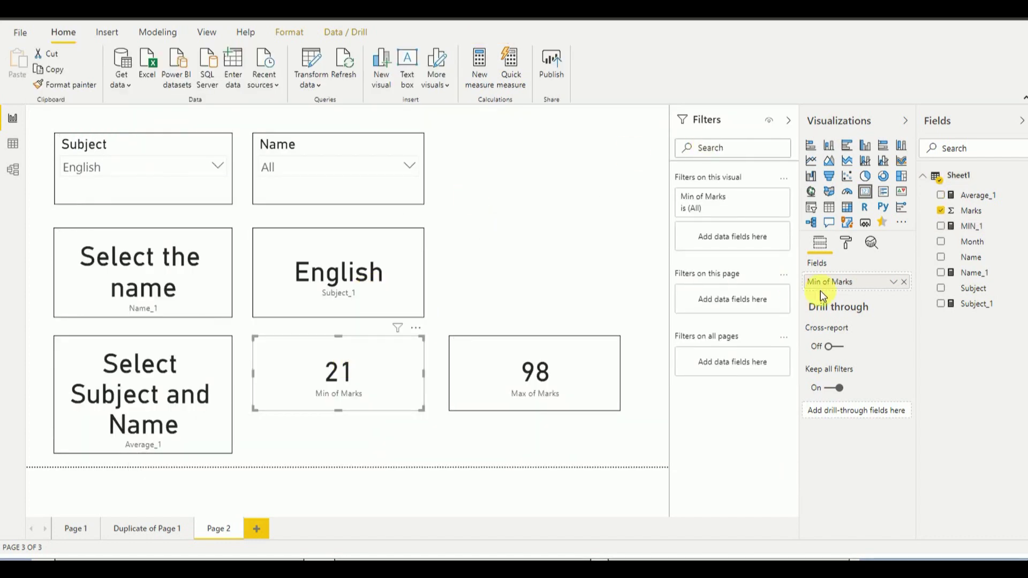
left_click(905, 283)
left_click_drag(972, 226, 878, 284)
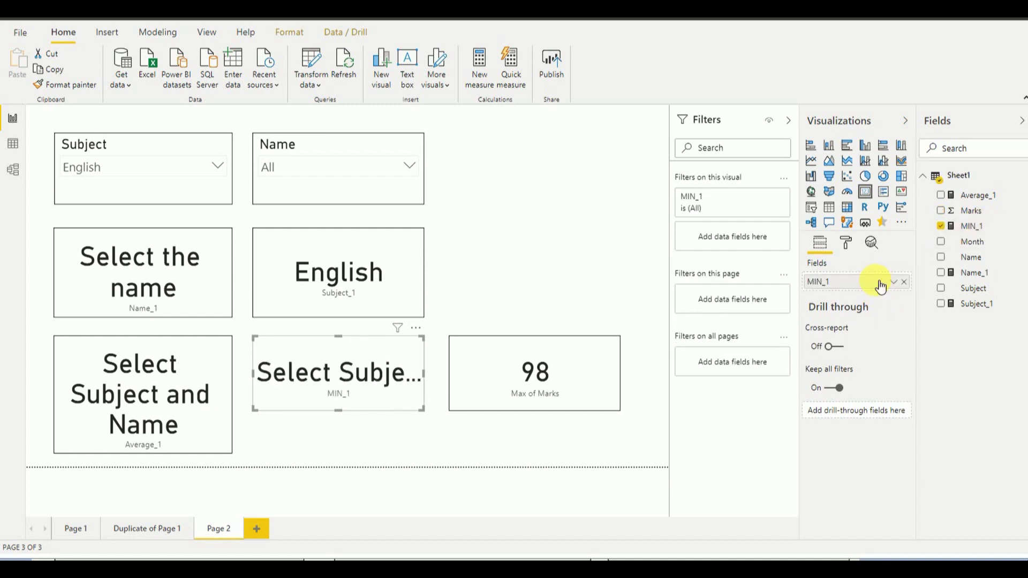
left_click_drag(340, 412, 338, 453)
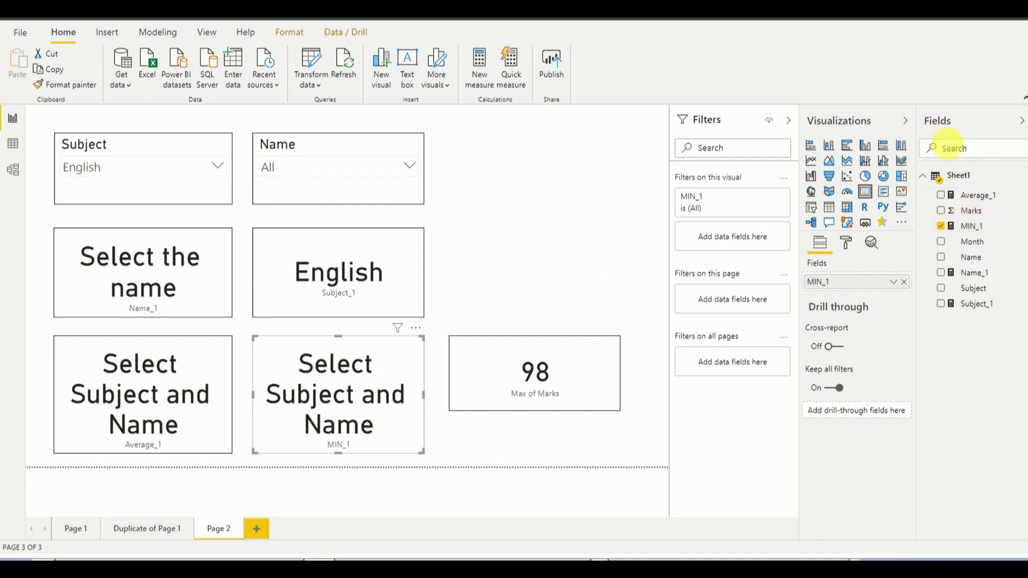
right_click(963, 180)
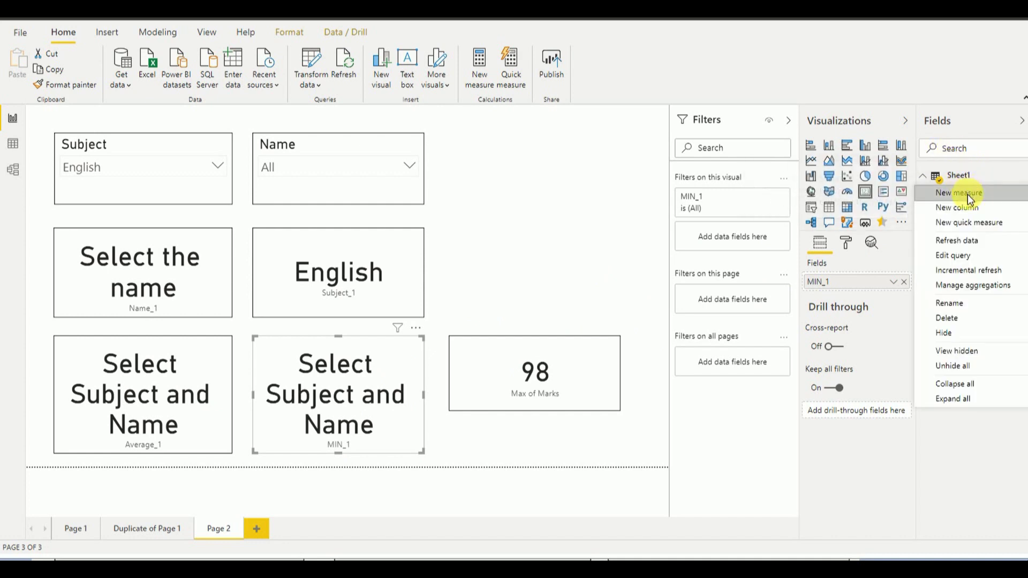
key("Escape")
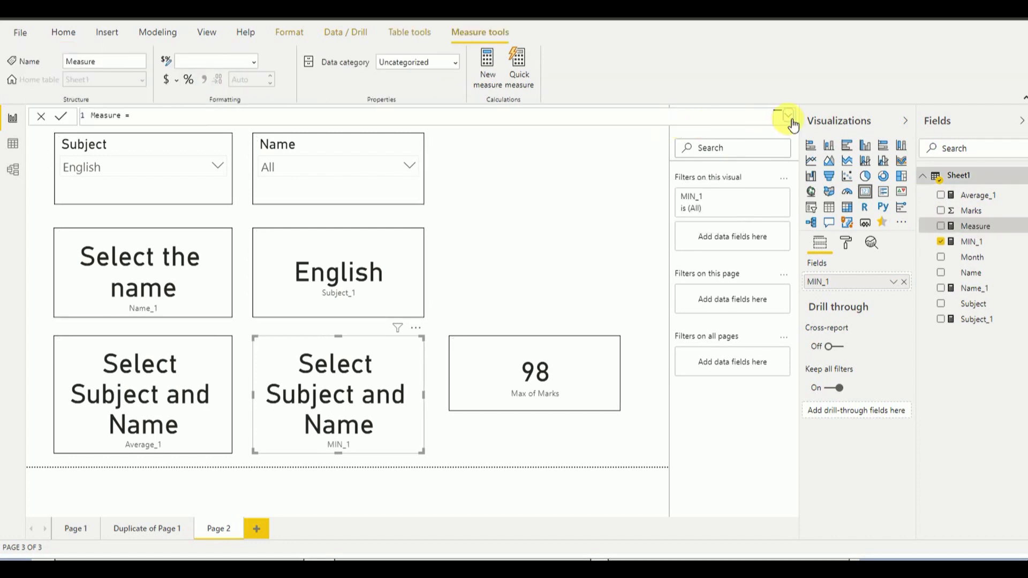
left_click(789, 116)
key("ctrl+a")
type("MIN_R")
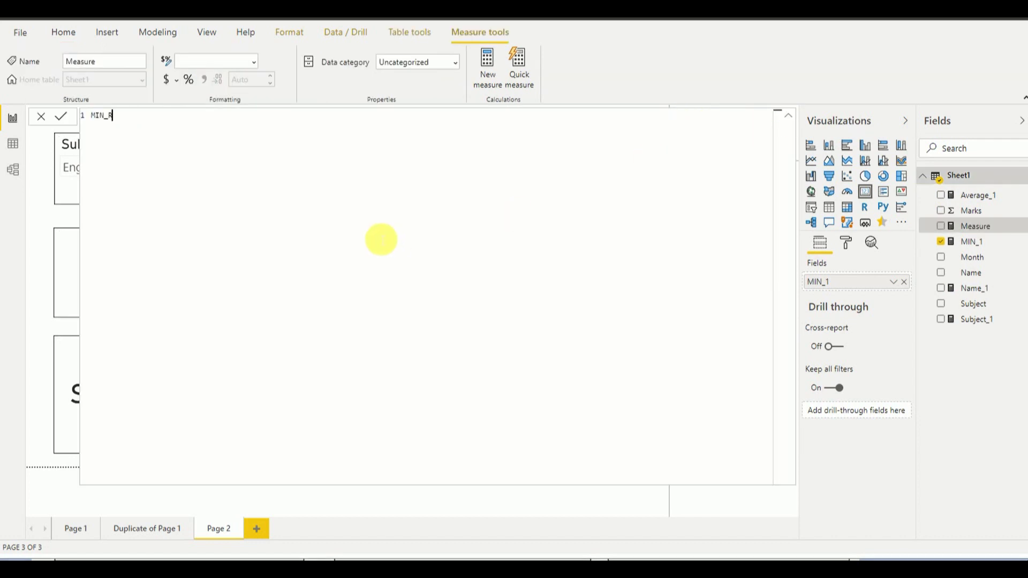
key("ctrl+z")
left_click(820, 457)
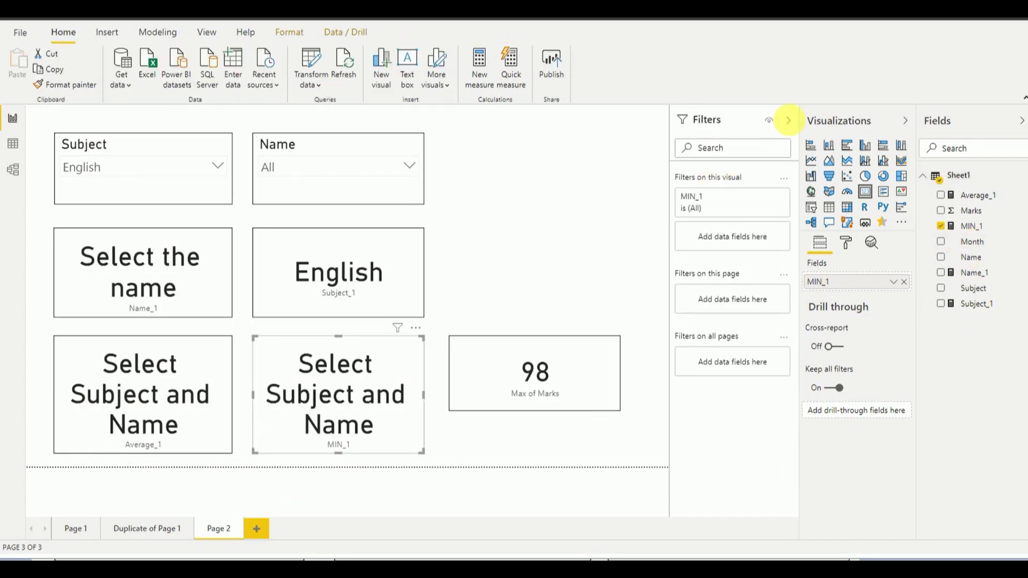
Open the MIN_1 measure's full formula and copy all of it
left_click(968, 230)
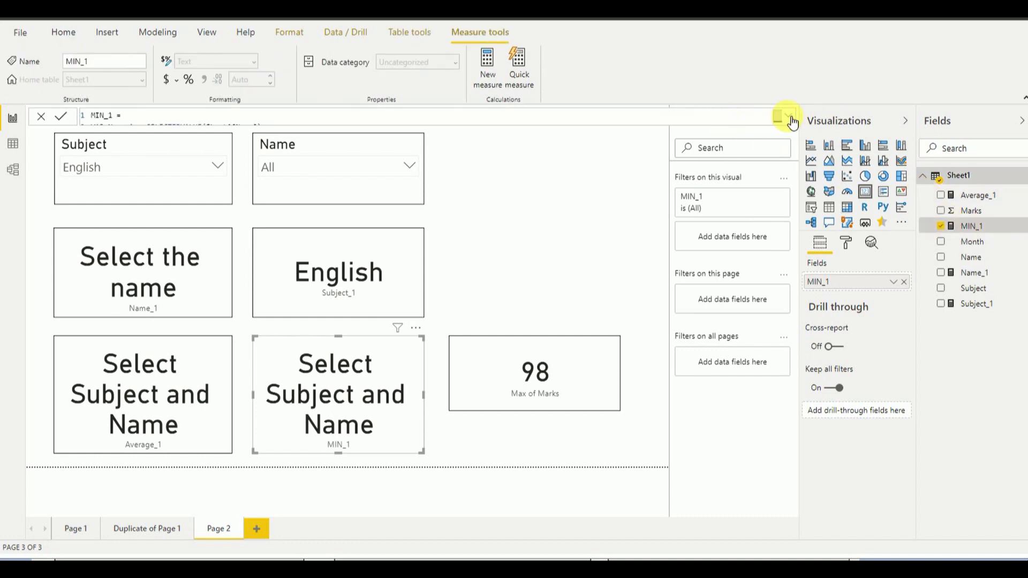
left_click(790, 118)
left_click(375, 169)
key("ctrl+a")
key("ctrl+c")
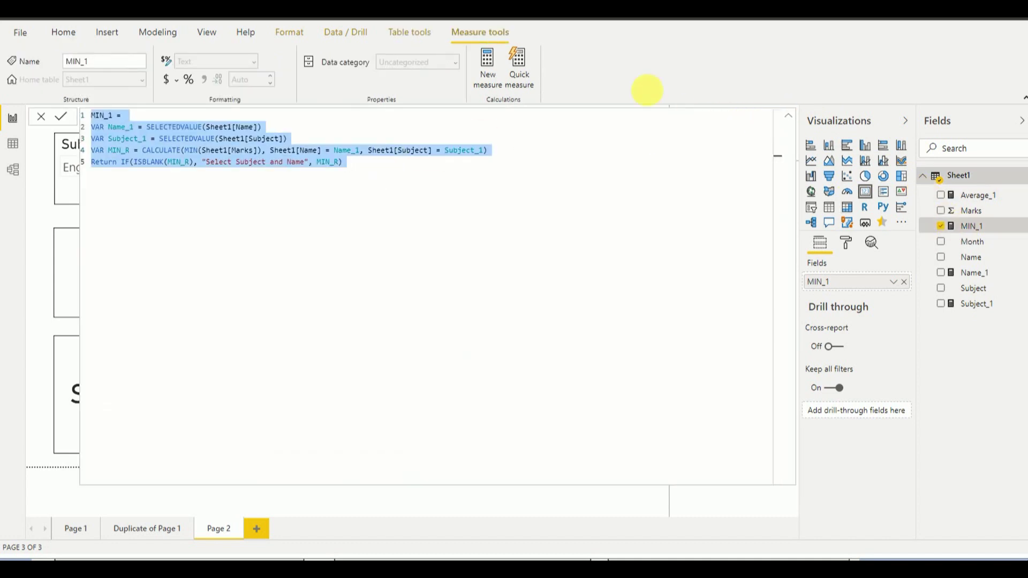
left_click(789, 117)
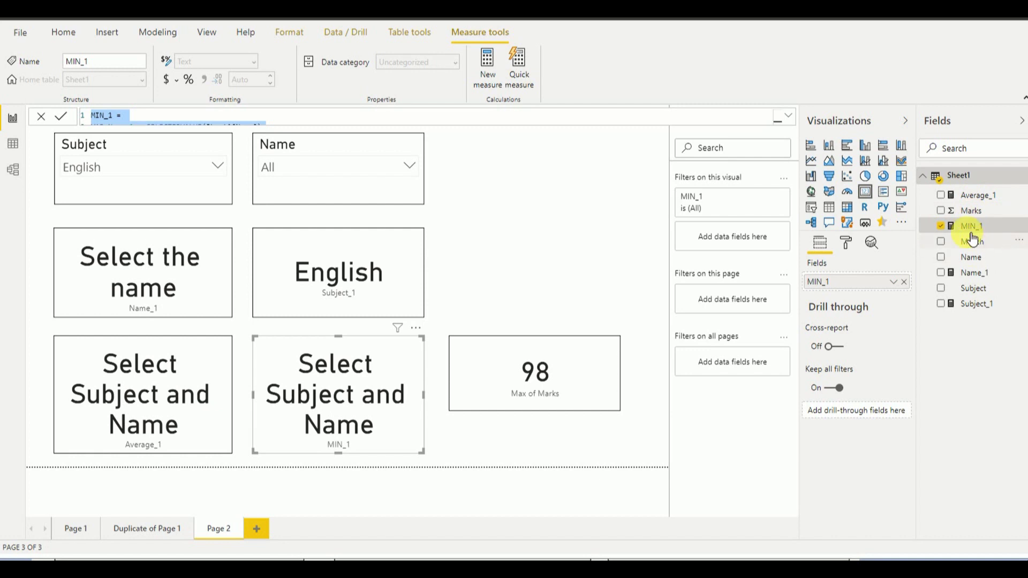
Create another measure in Sheet1 and paste the MIN_1 formula over its default text
right_click(972, 176)
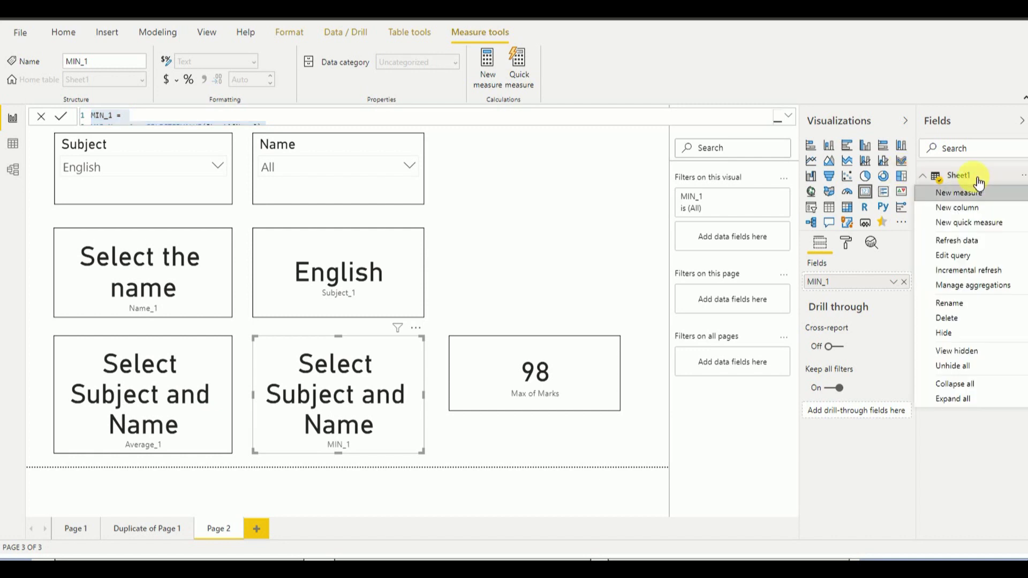
left_click(968, 192)
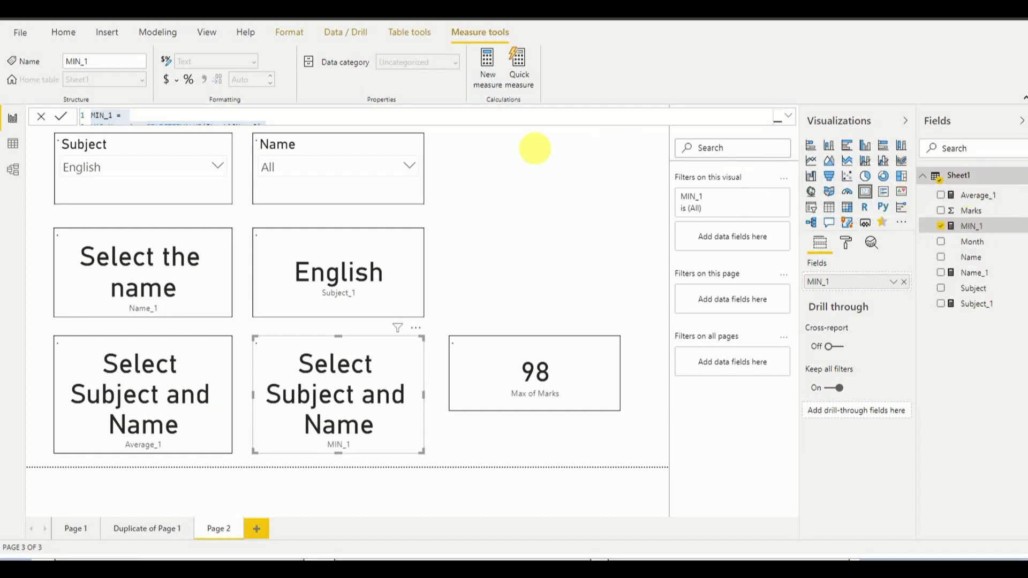
left_click(788, 115)
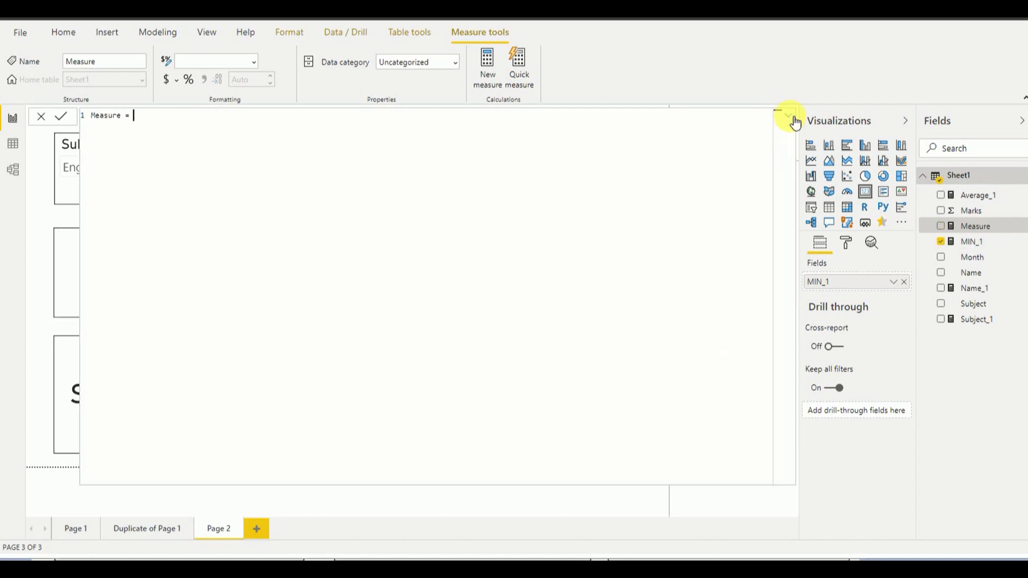
key("ctrl+a")
key("ctrl+v")
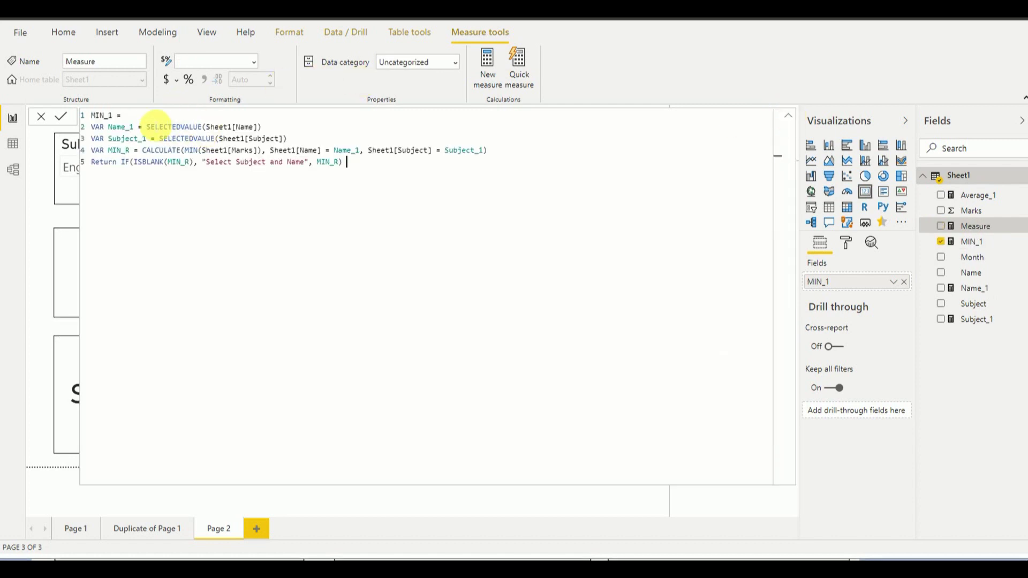
Rename the pasted measure as Max_1 and its MIN_R variable declaration as Max_R
left_click(89, 115)
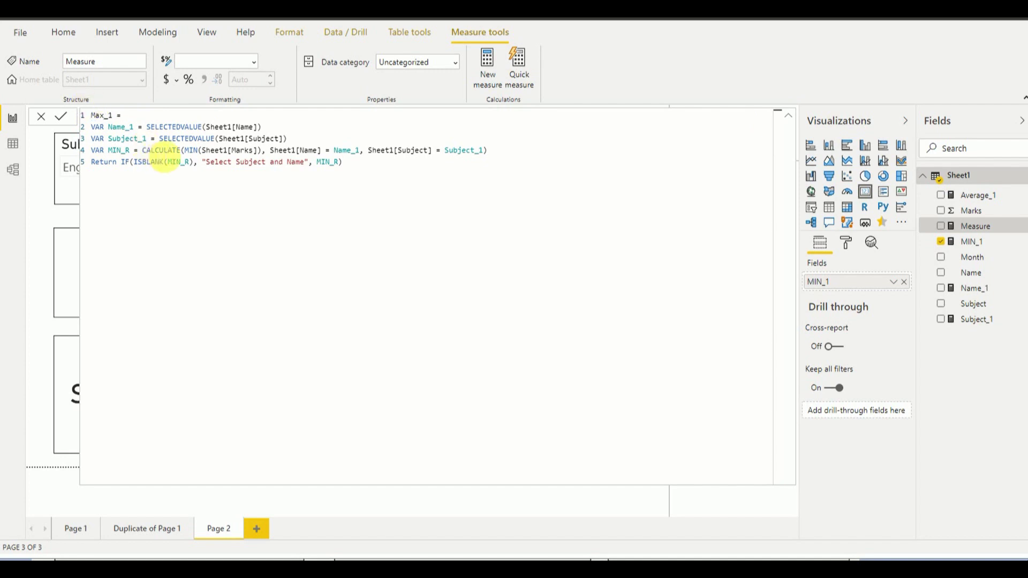
left_click(113, 150)
key("BackSpace")
key("Delete")
key("Delete")
type("Max")
Change the MIN function inside the Max_R variable's CALCULATE expression to MAX
left_click(191, 153)
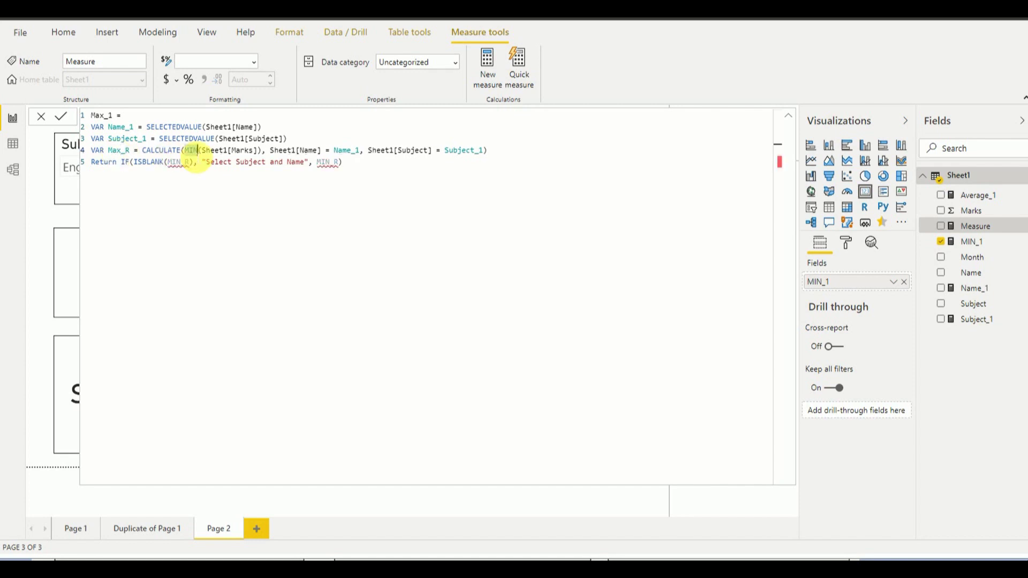
key("BackSpace")
key("BackSpace")
key("BackSpace")
type("MAX")
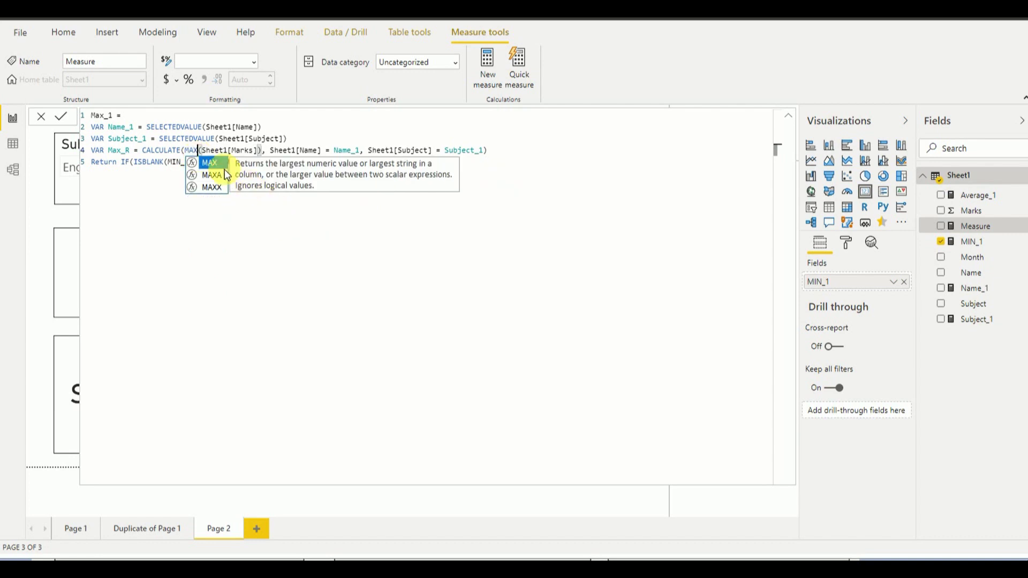
key("Escape")
left_click(172, 211)
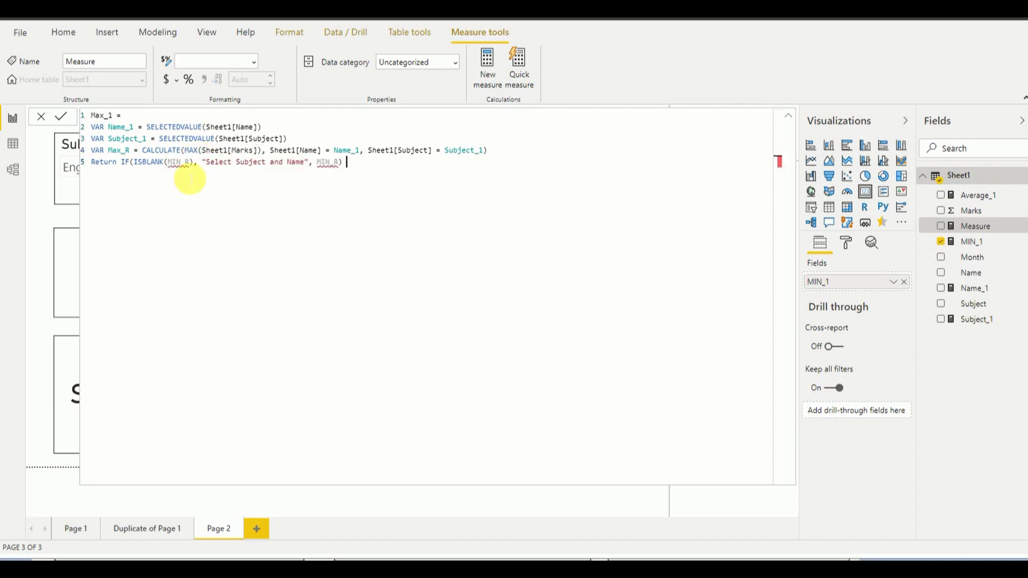
Copy the Max_R variable name and replace MIN_R inside the ISBLANK function of the Return line with it
double_click(118, 151)
key("ctrl+c")
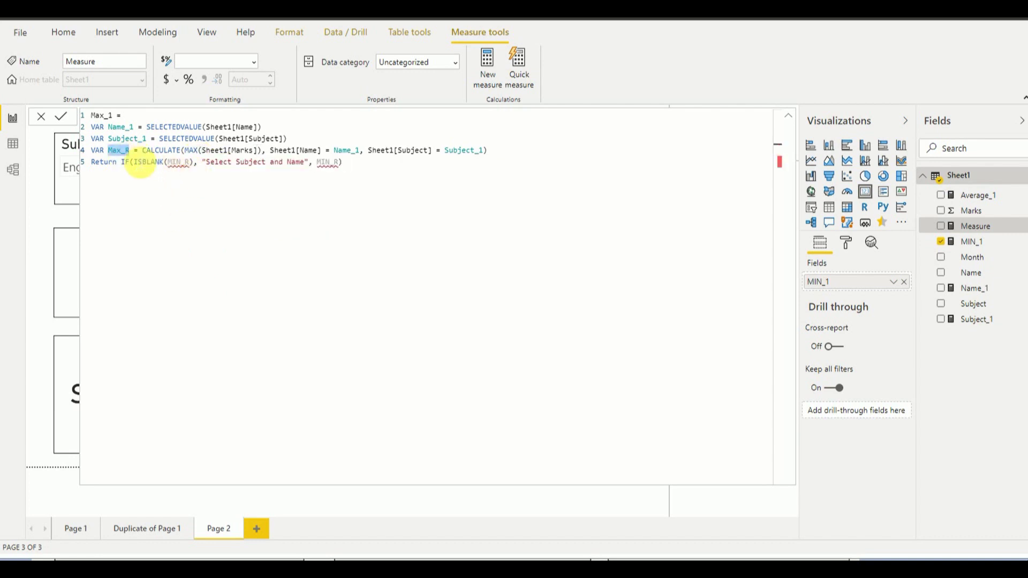
left_click(172, 162)
key("ctrl+v")
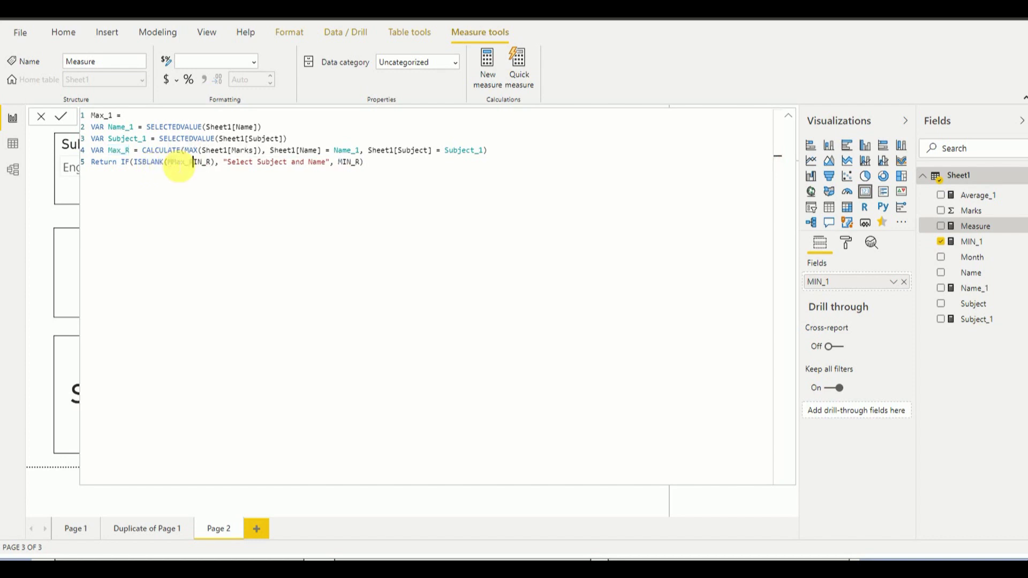
key("Delete")
key("Delete")
key("Delete")
key("Delete")
key("Delete")
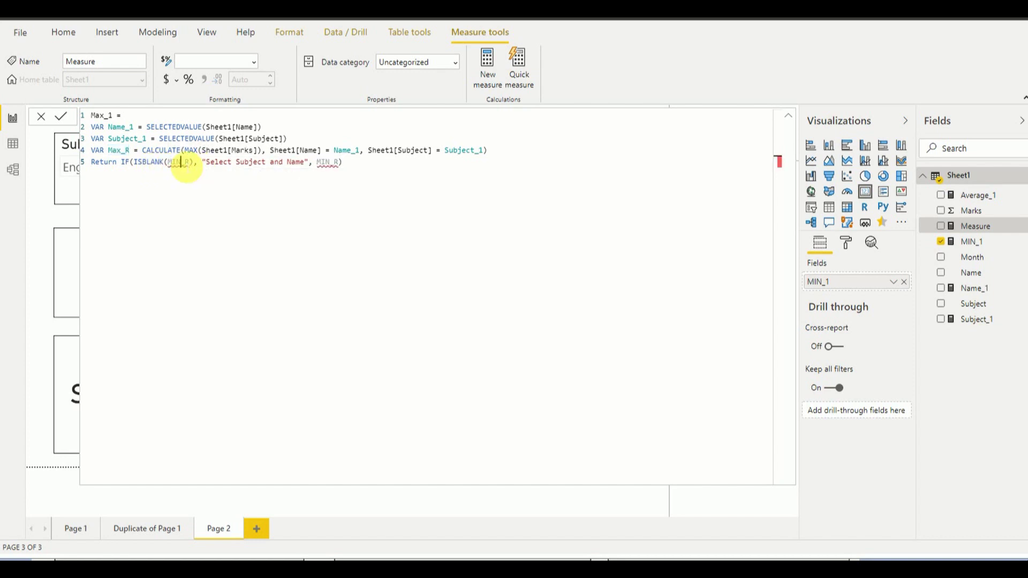
double_click(182, 162)
key("ctrl+v")
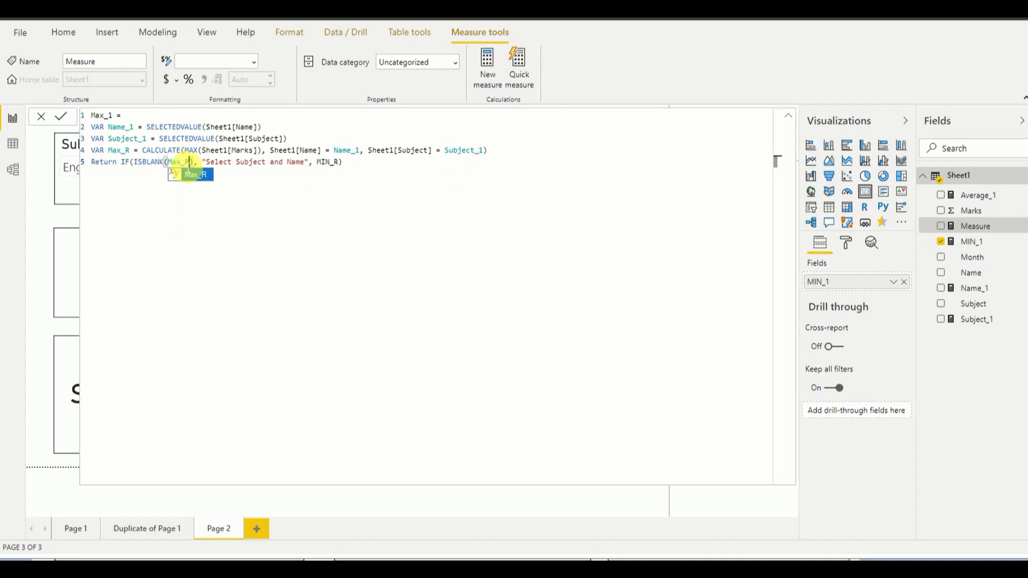
Replace the IF function's last argument, MIN_R, with Max_R and commit the Max_1 measure
triple_click(334, 169)
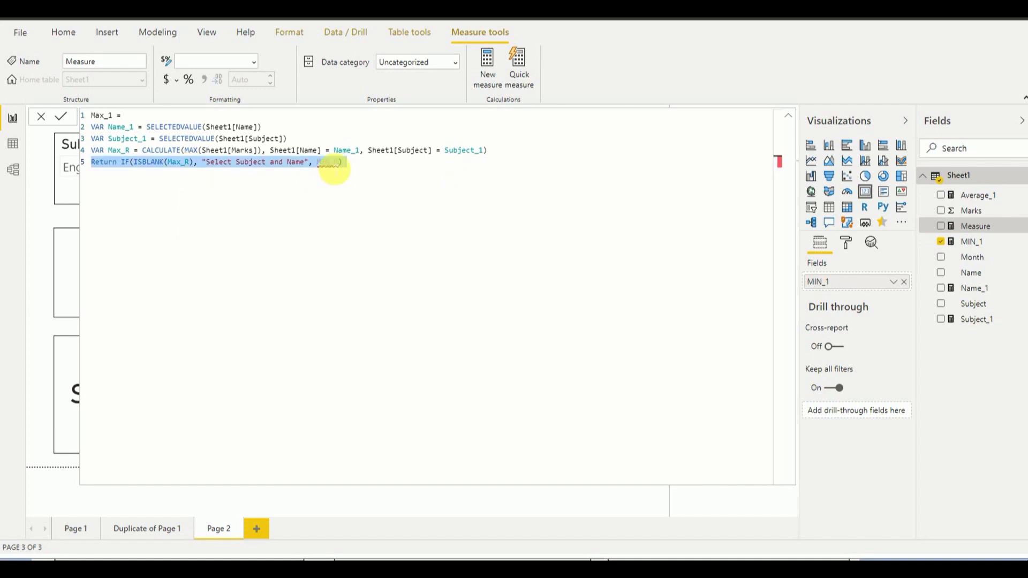
double_click(330, 163)
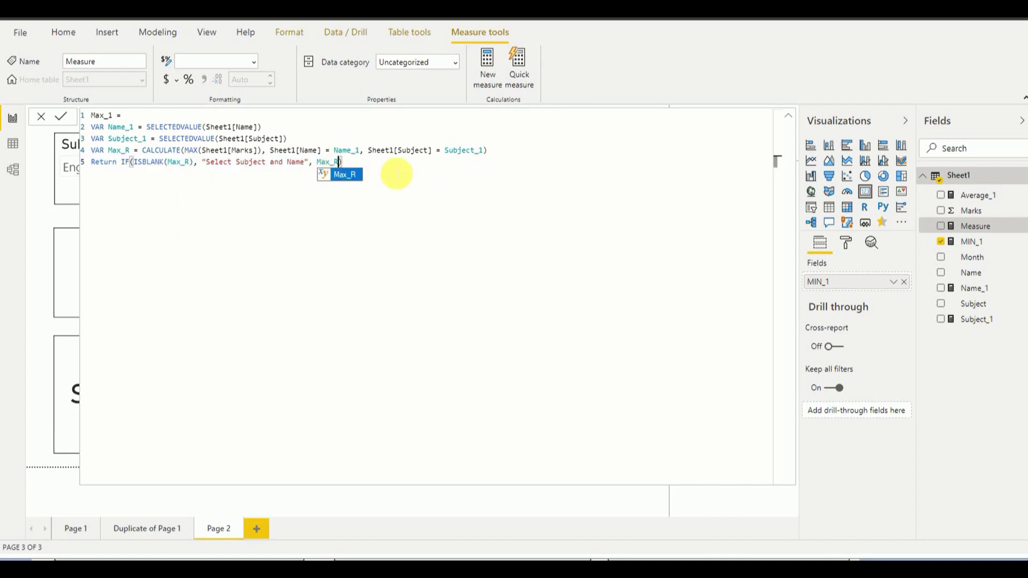
key("Return")
key("Return")
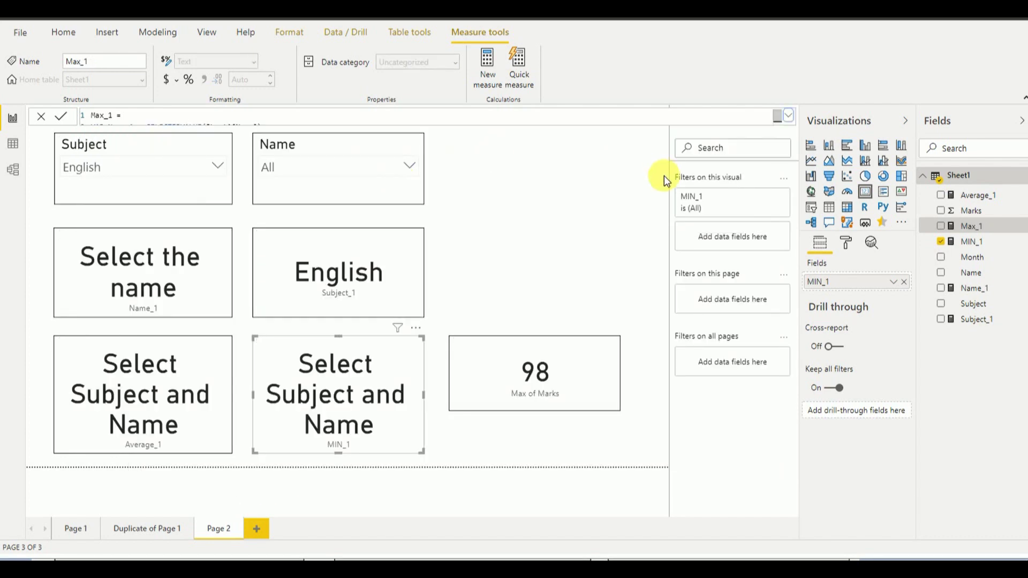
Replace the Max of Marks card's field with the Max_1 measure and extend the card to the neighbouring cards' height
left_click(573, 371)
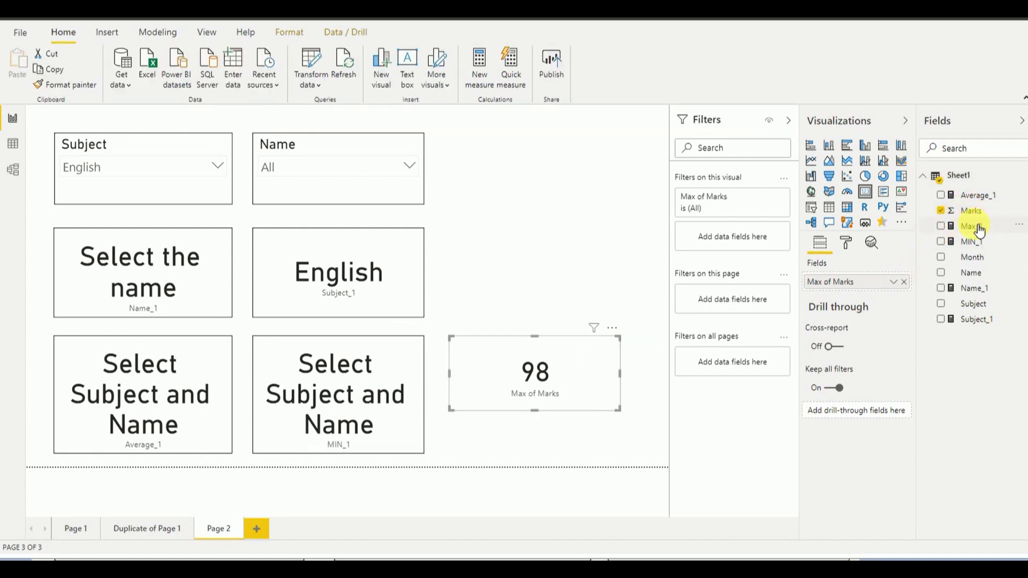
left_click_drag(980, 230, 867, 280)
left_click_drag(535, 410, 532, 453)
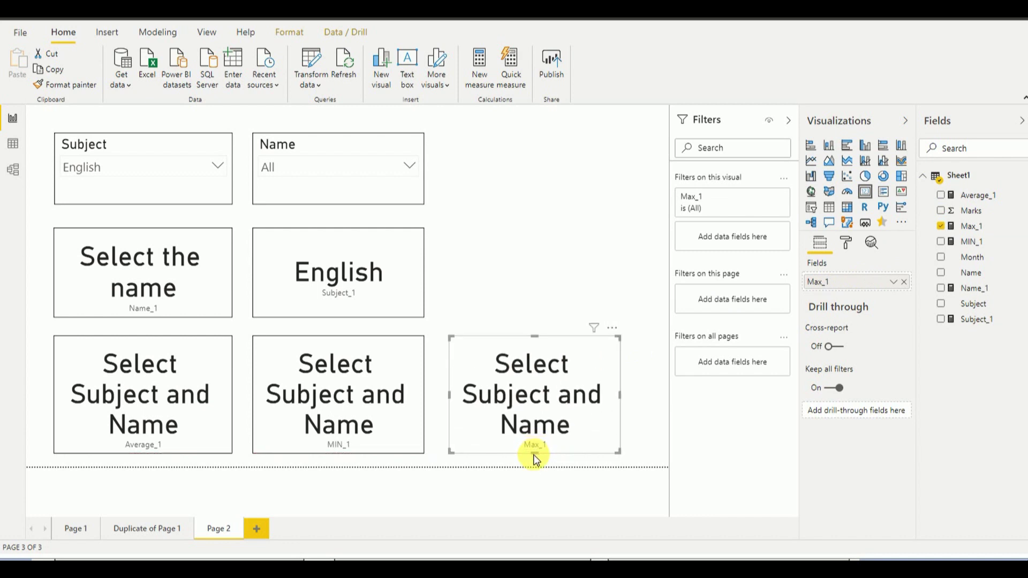
Filter the page to the first student in the Name slicer and close its list to show the cards
left_click(284, 168)
left_click(296, 188)
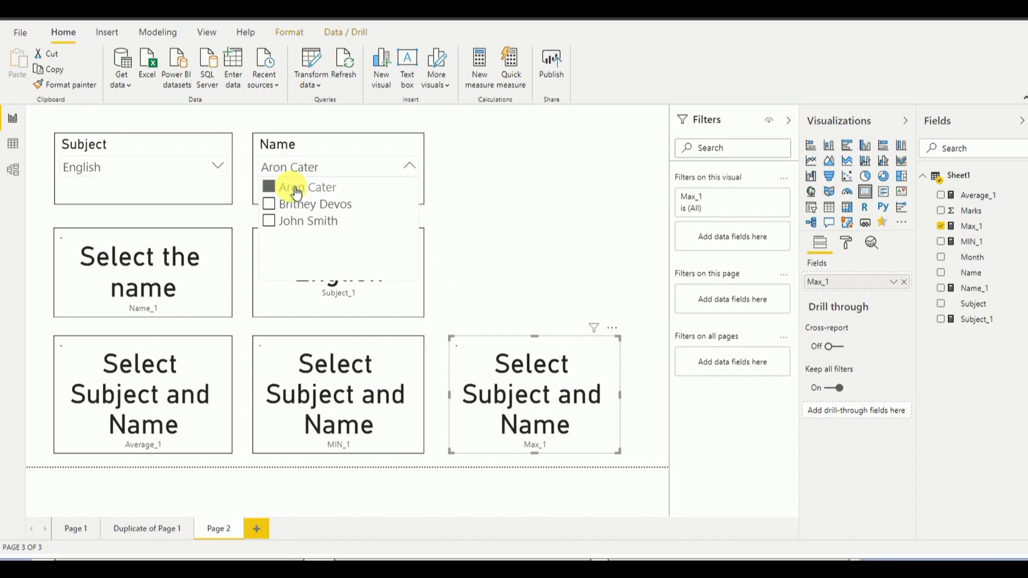
left_click(583, 208)
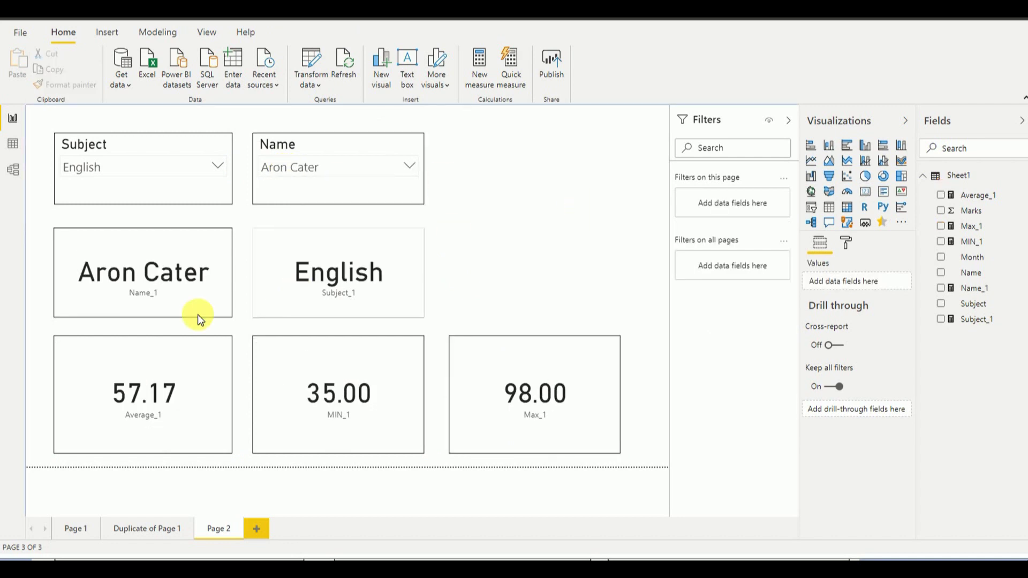